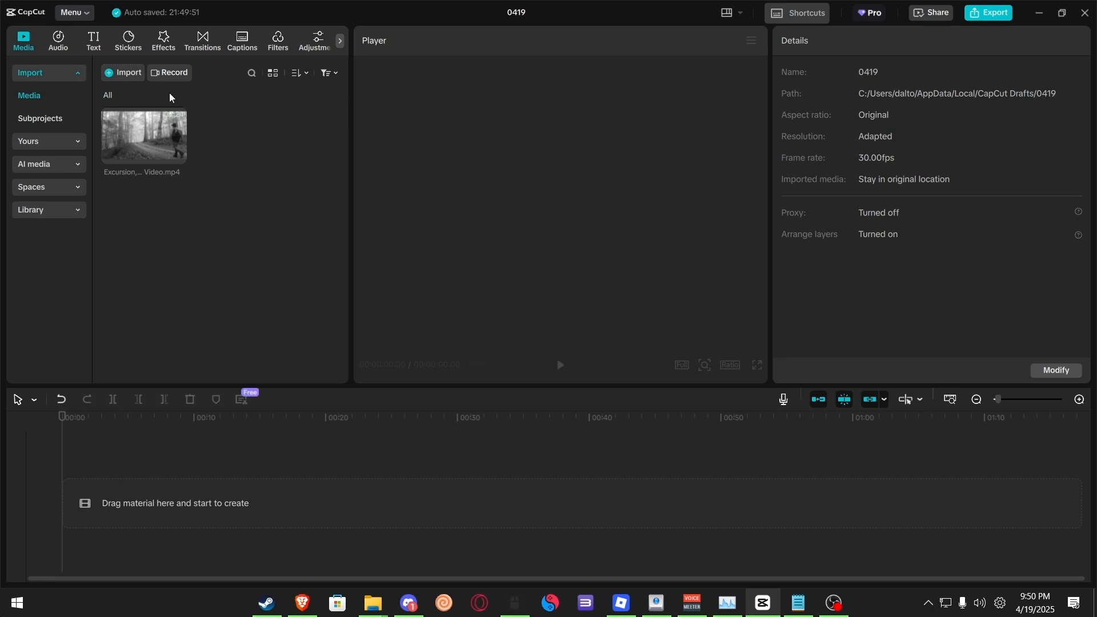
Step: Import the clip "Excursion, Forest, Trail. Free Stock Video.mp4" from the tutorial Video folder into the media library
{"action": "left_click", "coordinate": [123, 71]}
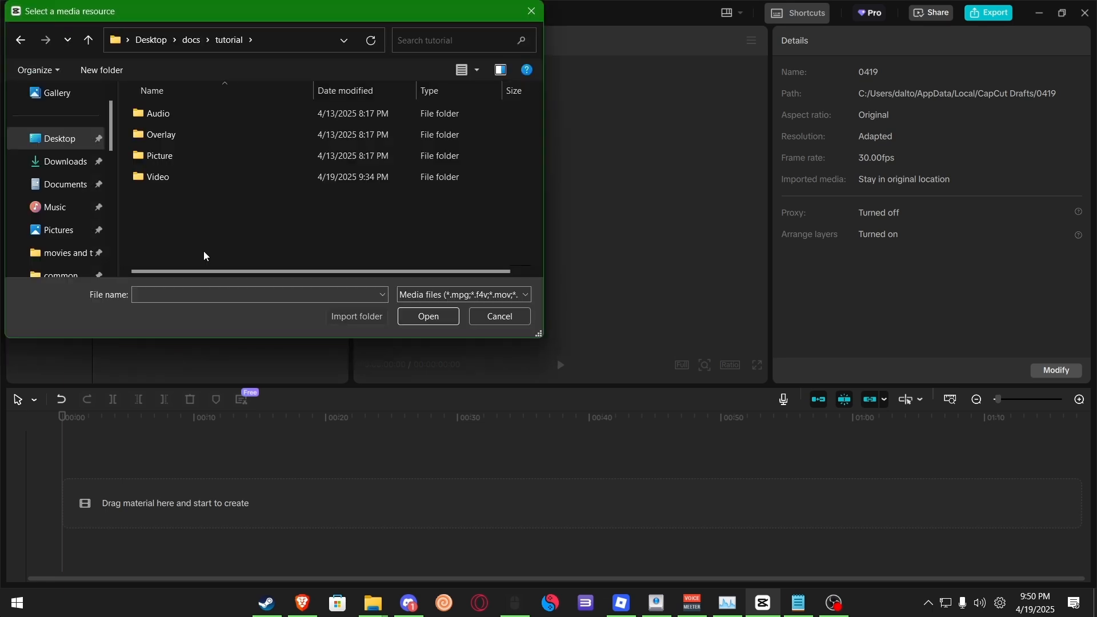
{"action": "left_click_drag", "start_coordinate": [204, 252], "coordinate": [172, 217]}
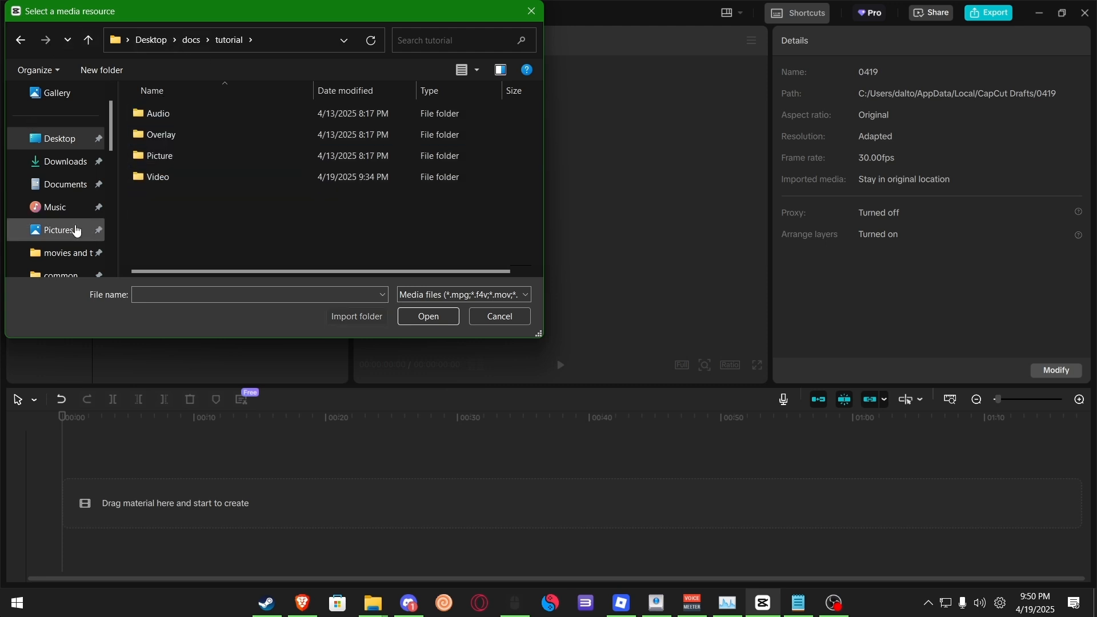
{"action": "double_click", "coordinate": [169, 180]}
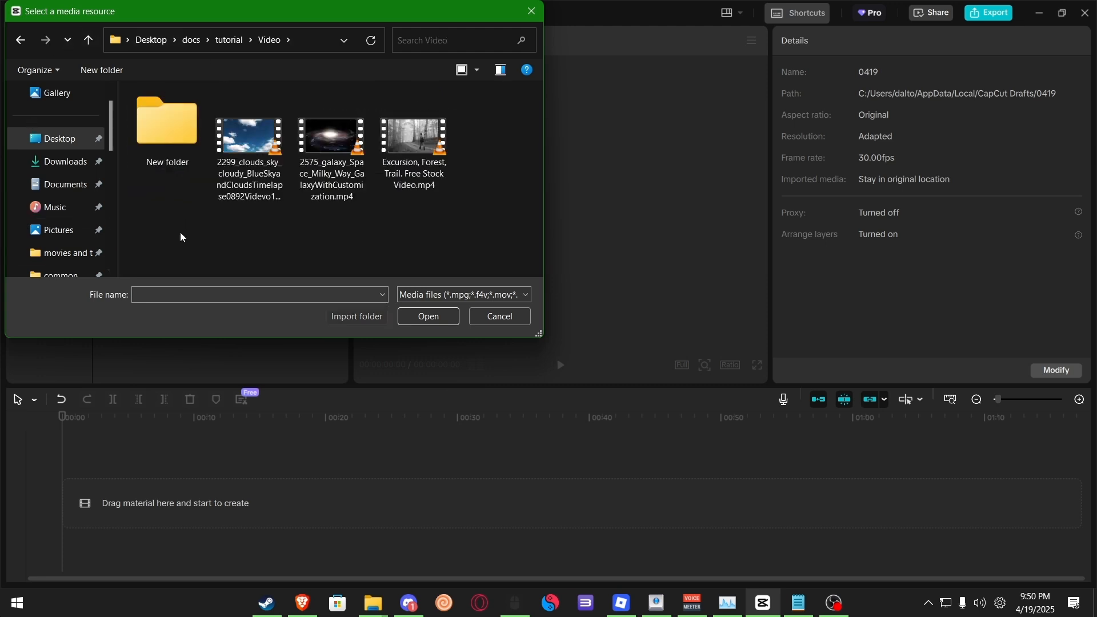
{"action": "left_click", "coordinate": [403, 193]}
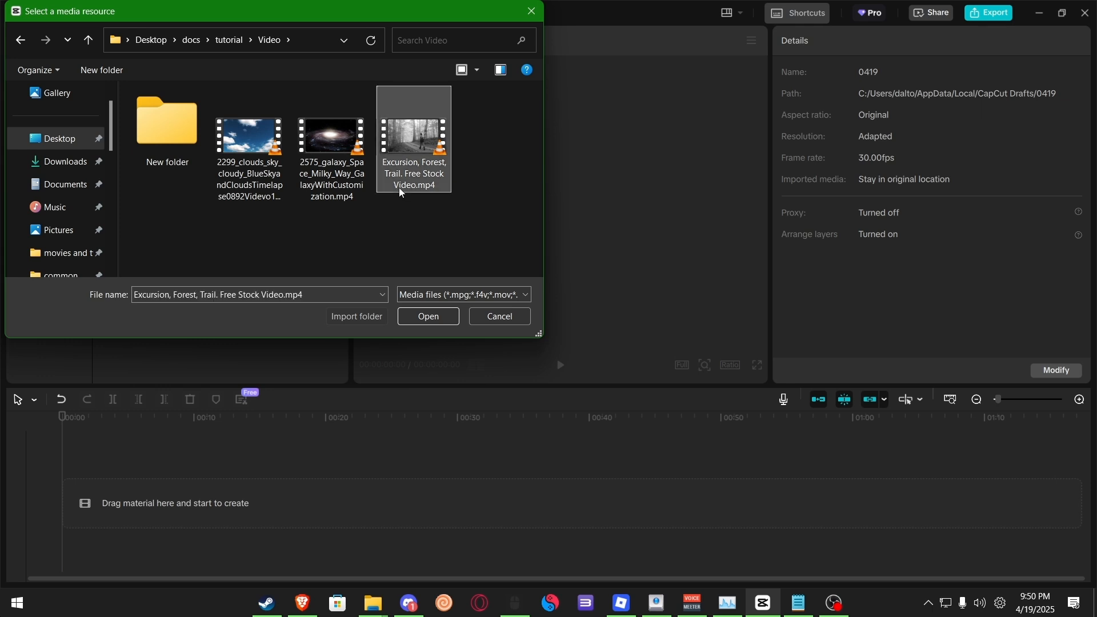
{"action": "left_click", "coordinate": [430, 317]}
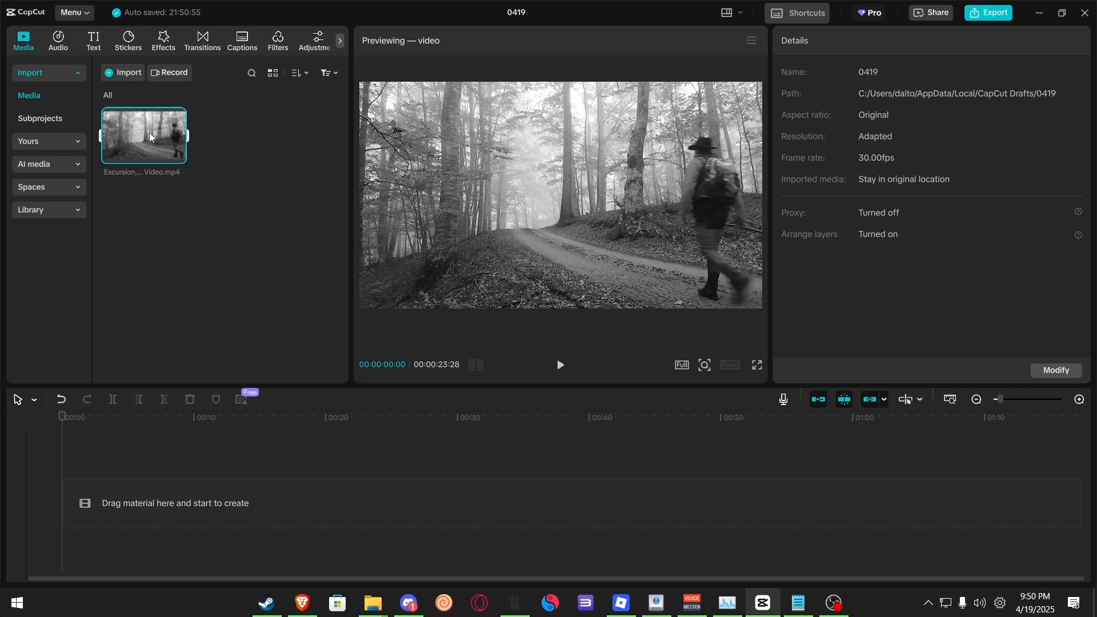
Step: Place the imported clip on the timeline and preview its playback from the start
{"action": "mouse_move", "coordinate": [159, 135]}
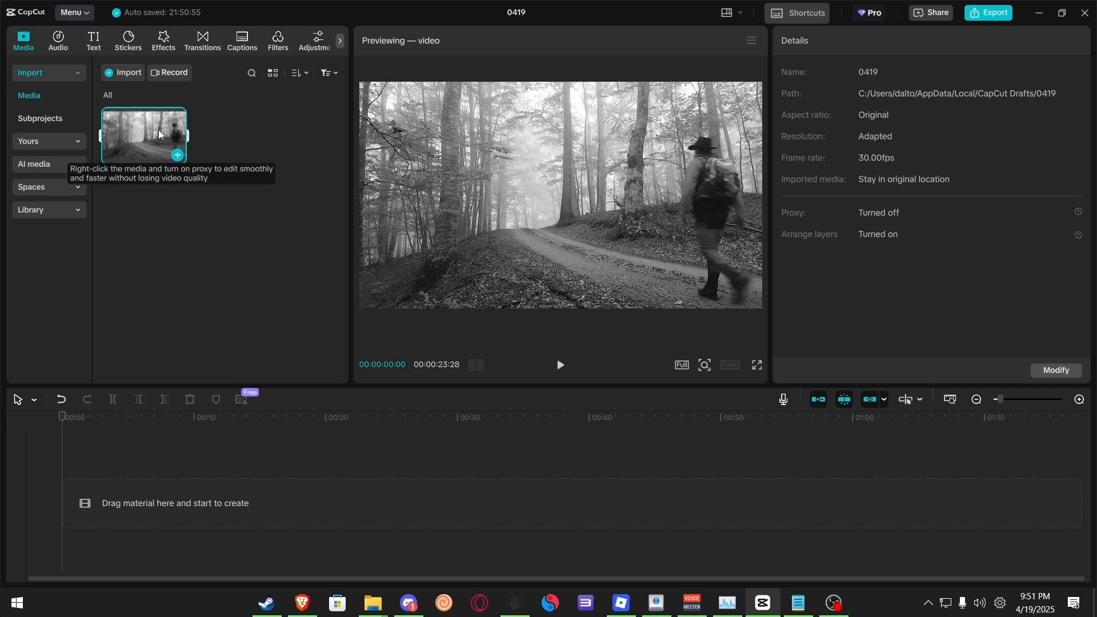
{"action": "left_click_drag", "start_coordinate": [140, 139], "coordinate": [120, 497]}
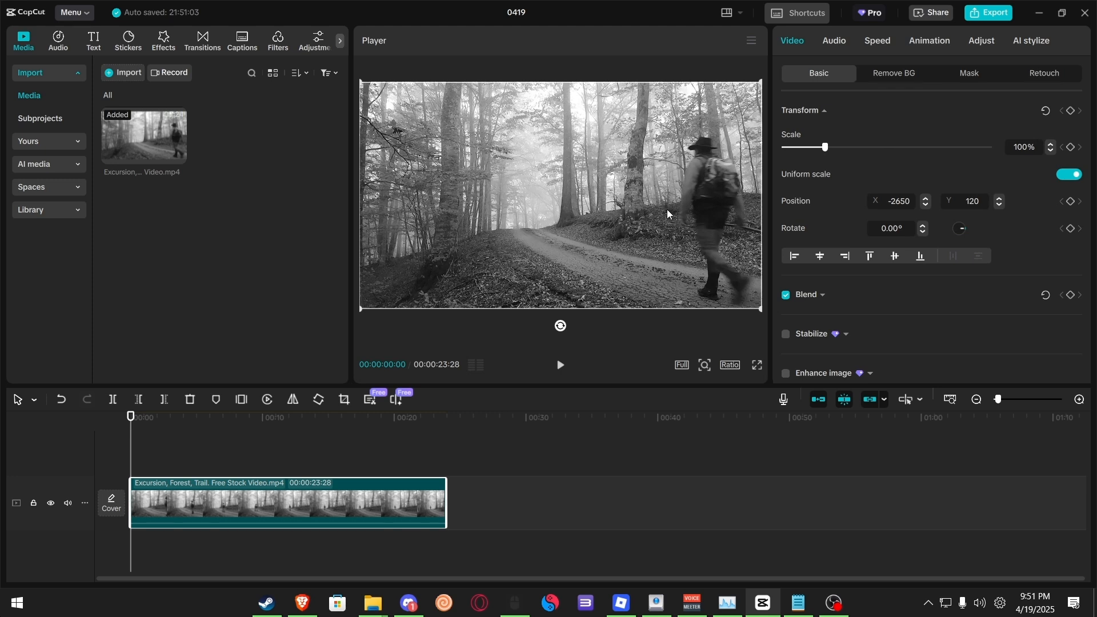
{"action": "left_click", "coordinate": [560, 365]}
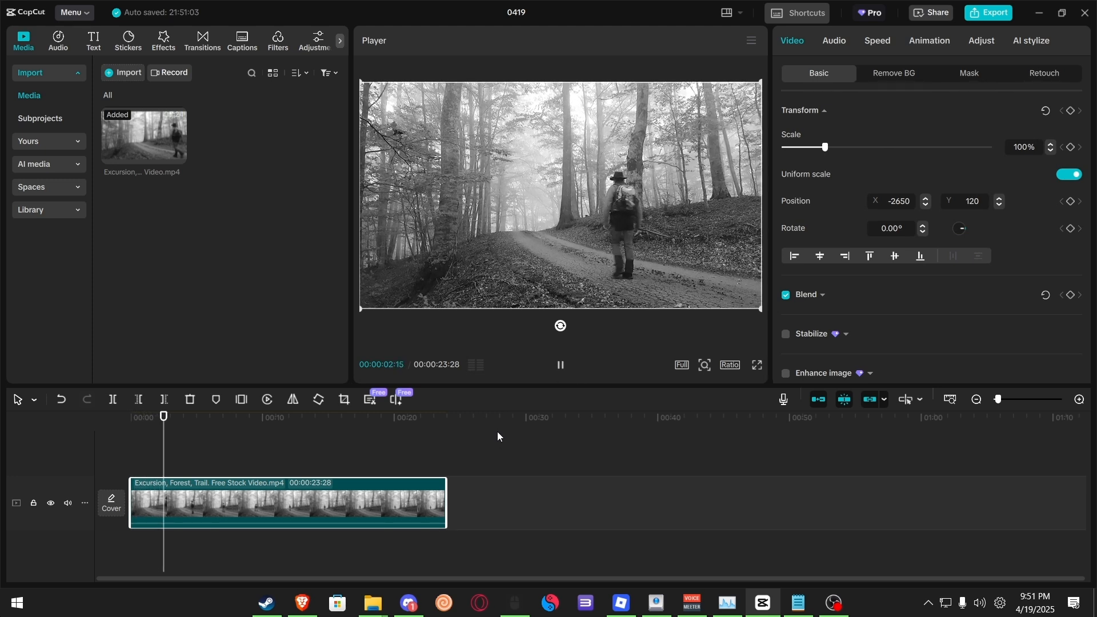
{"action": "left_click_drag", "start_coordinate": [180, 430], "coordinate": [123, 452]}
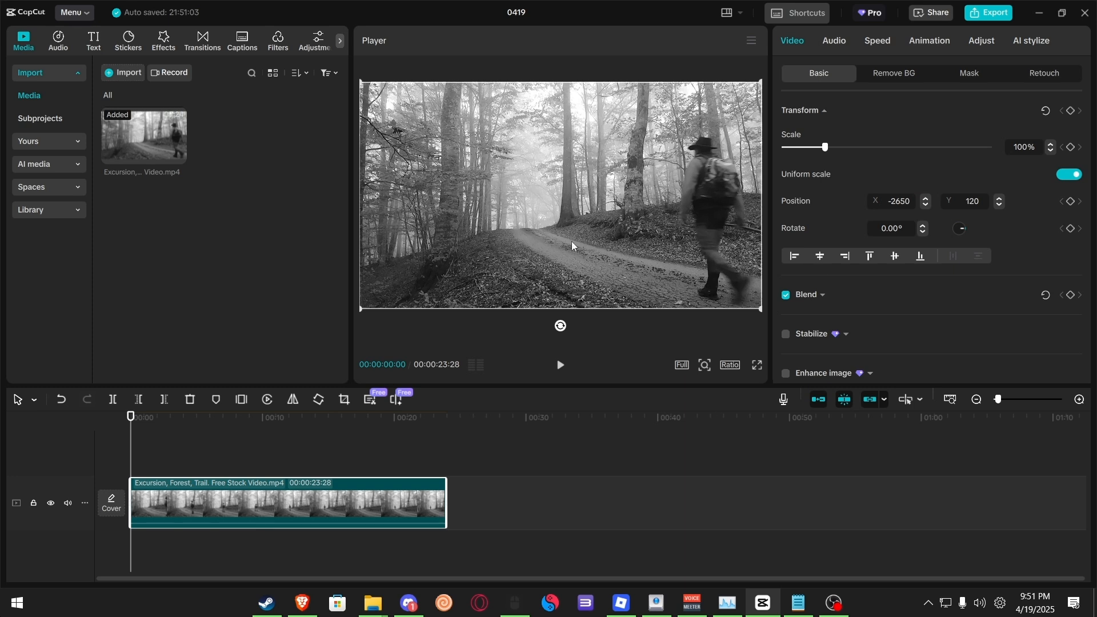
Step: Enable Stabilize on the clip, keeping the stabilization level at Recommended
{"action": "scroll", "coordinate": [800, 280], "scroll_direction": "down", "scroll_amount": 2}
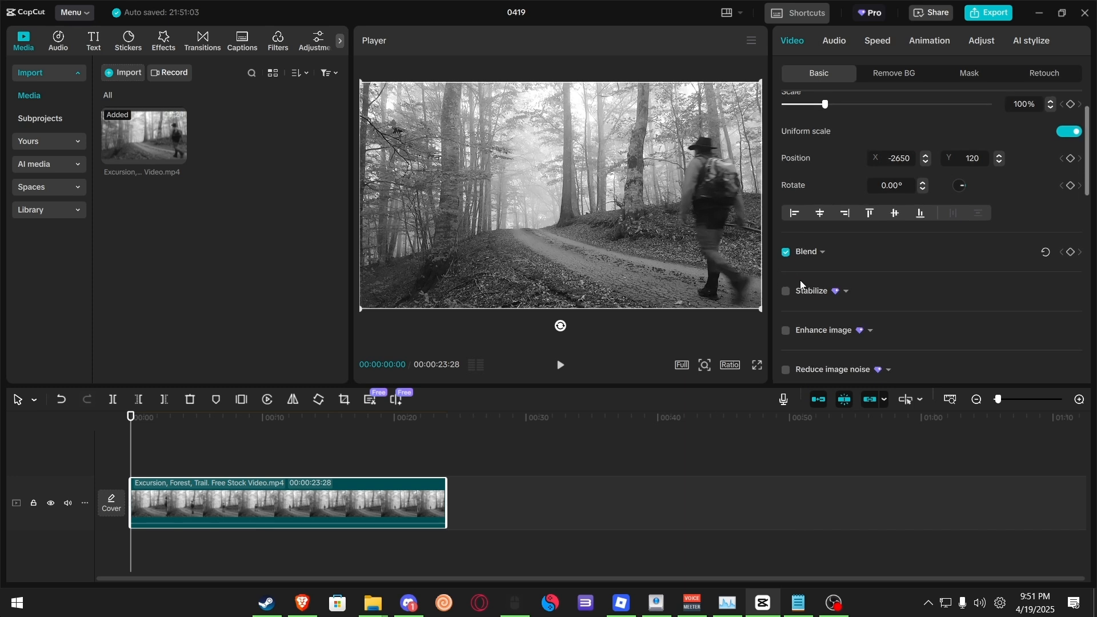
{"action": "left_click", "coordinate": [787, 284]}
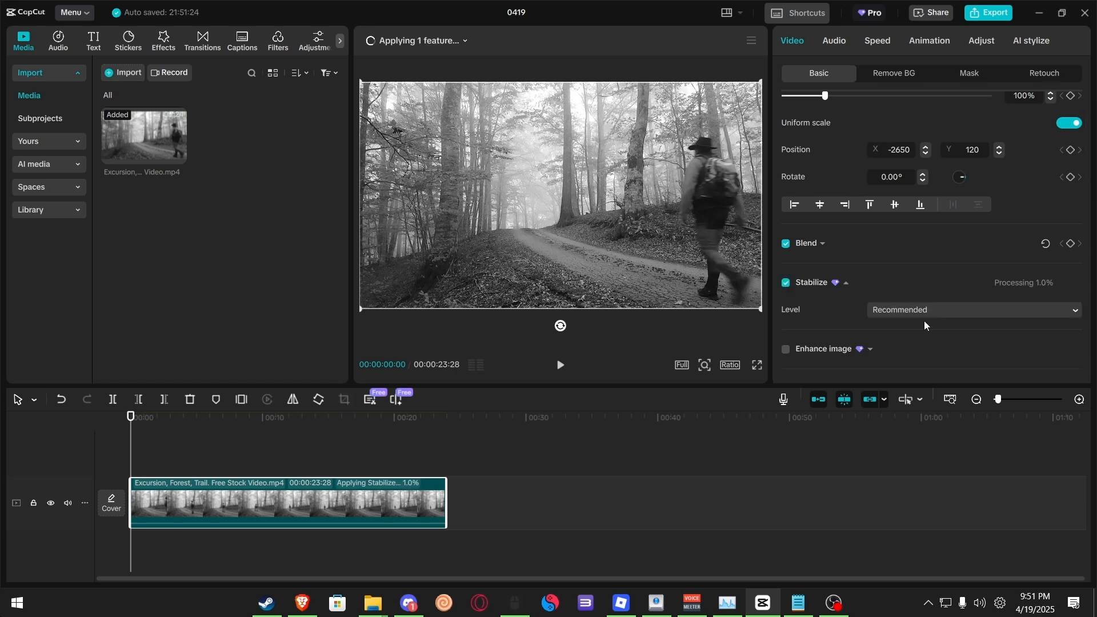
{"action": "left_click", "coordinate": [923, 316]}
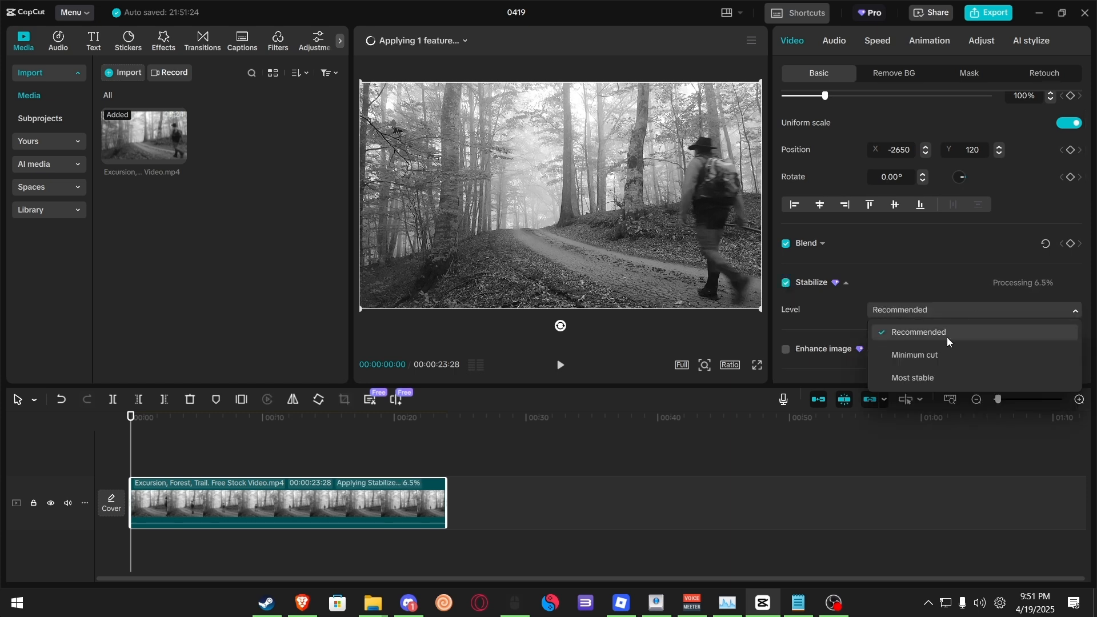
{"action": "left_click", "coordinate": [862, 311]}
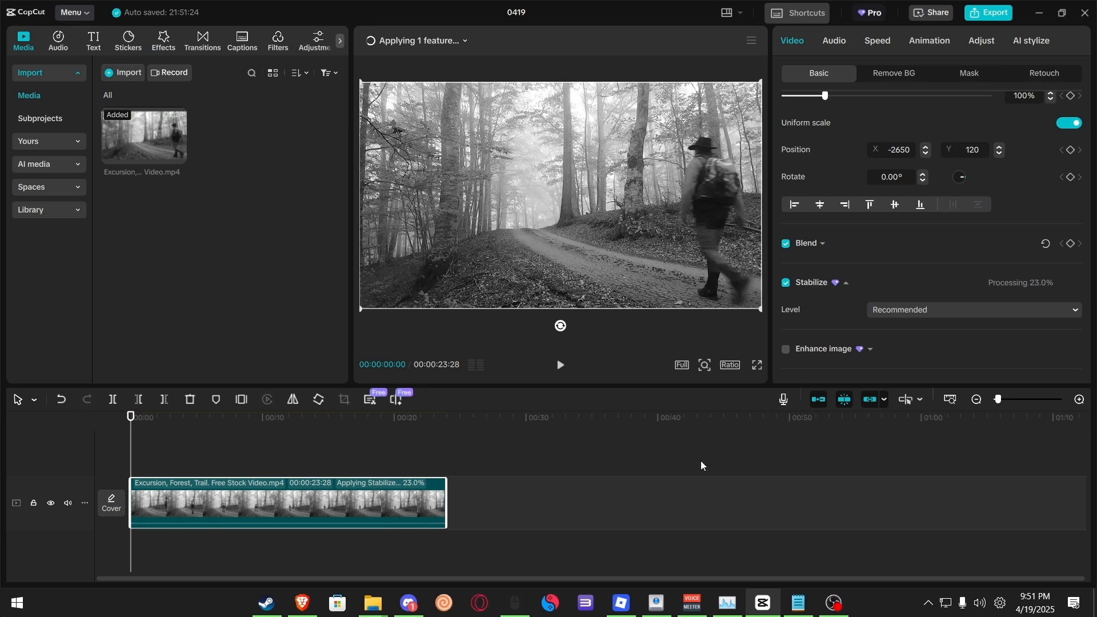
{"action": "left_click", "coordinate": [912, 309]}
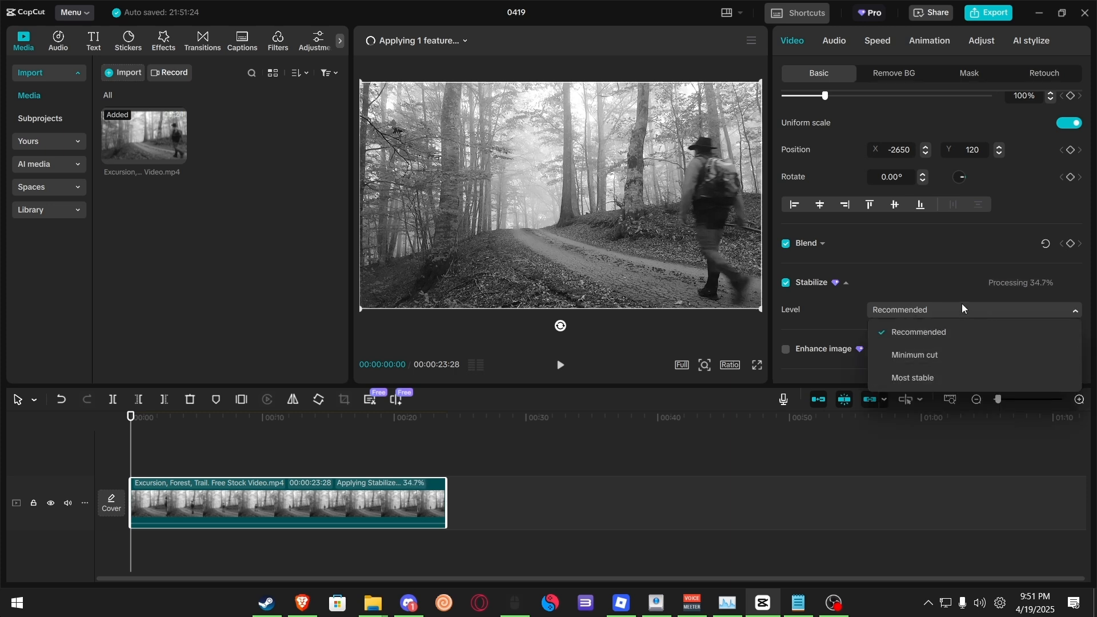
{"action": "left_click", "coordinate": [911, 309]}
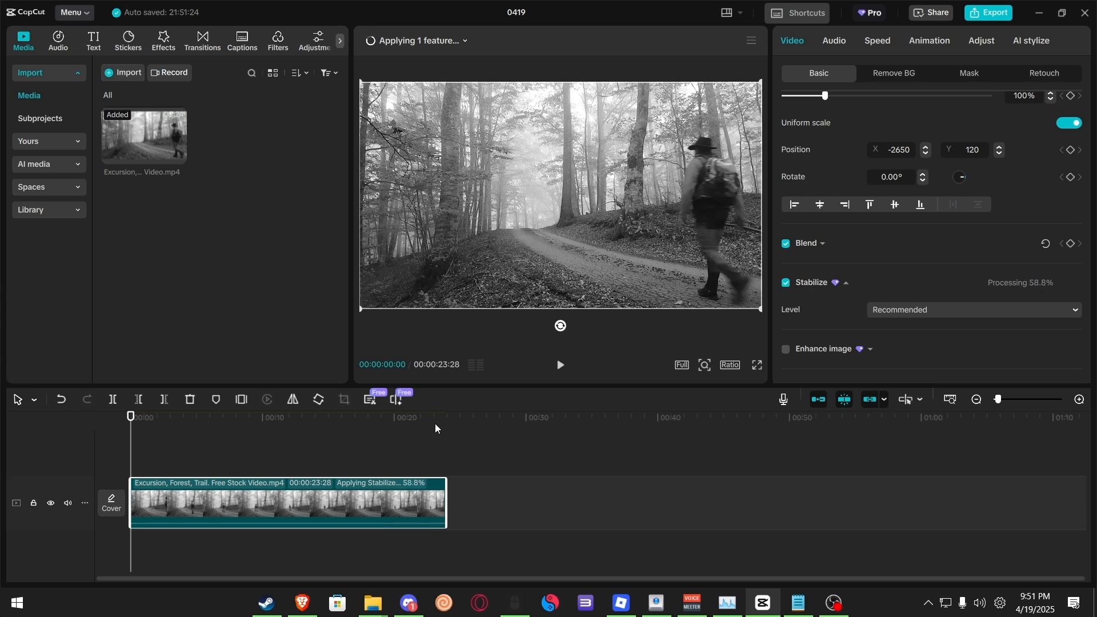
Step: Turn on Camera tracking for the clip
{"action": "scroll", "coordinate": [804, 342], "scroll_direction": "down", "scroll_amount": 10}
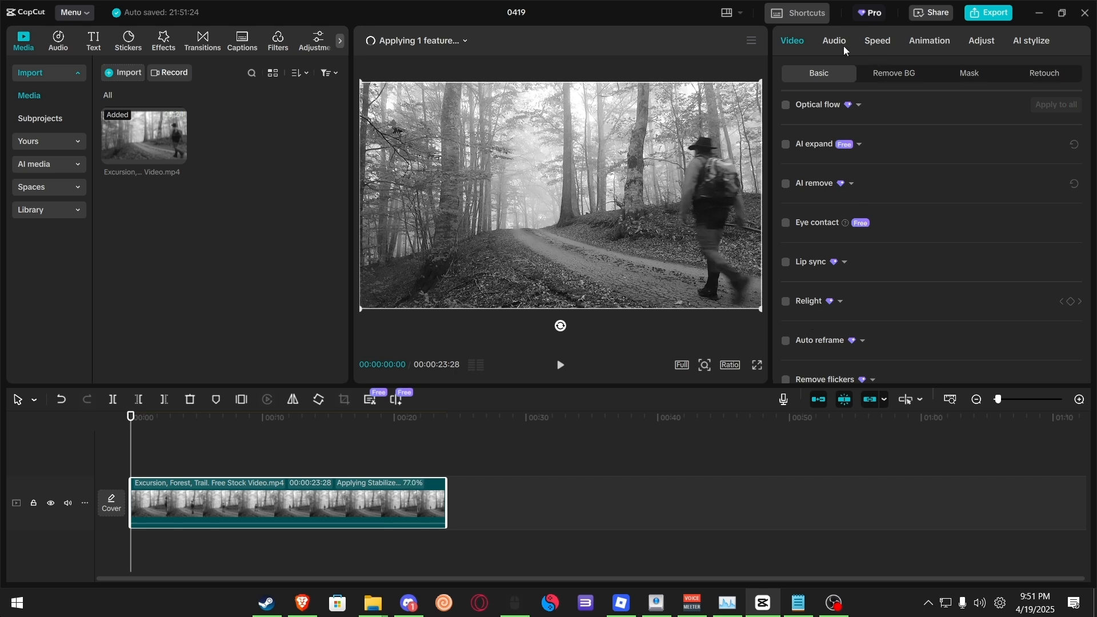
{"action": "scroll", "coordinate": [817, 314], "scroll_direction": "up", "scroll_amount": 5}
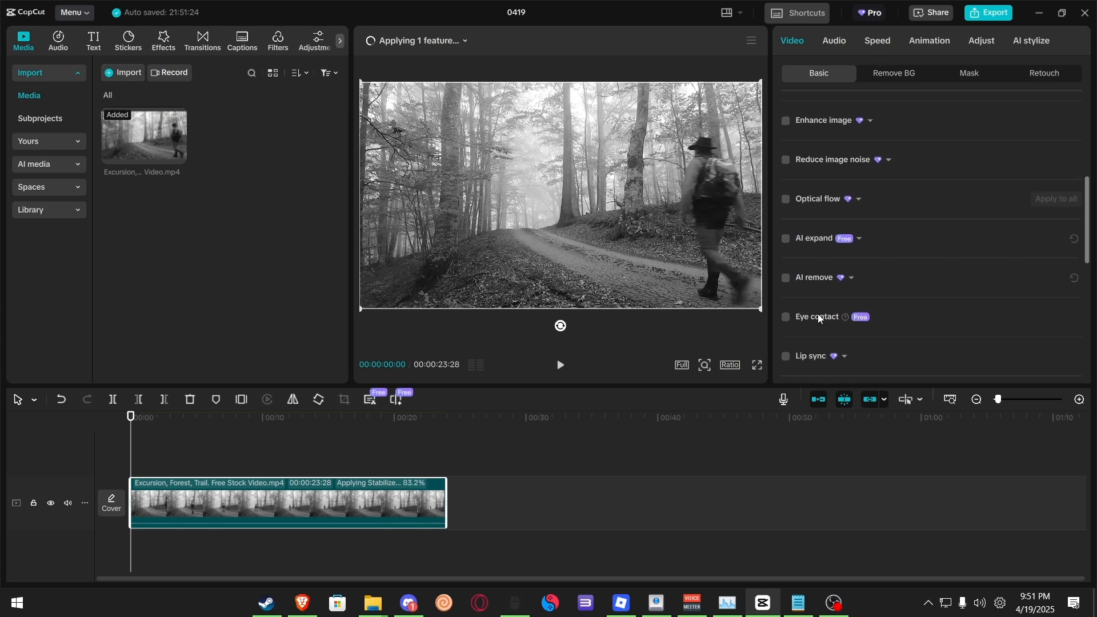
{"action": "scroll", "coordinate": [818, 319], "scroll_direction": "up", "scroll_amount": 3}
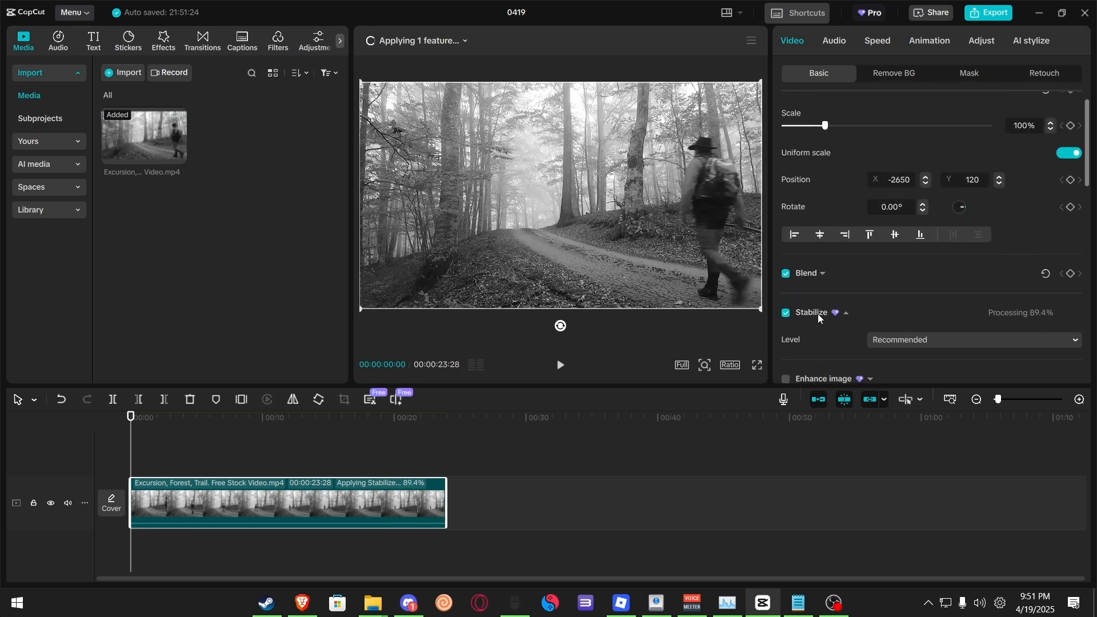
{"action": "scroll", "coordinate": [817, 319], "scroll_direction": "down", "scroll_amount": 4}
{"action": "scroll", "coordinate": [818, 318], "scroll_direction": "down", "scroll_amount": 6}
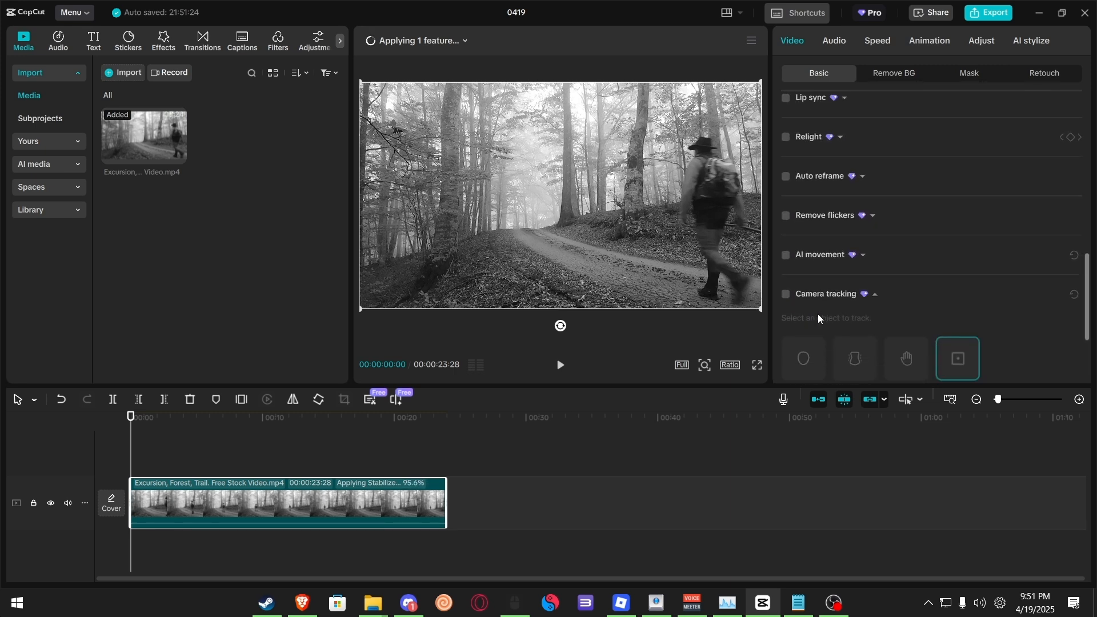
{"action": "scroll", "coordinate": [817, 319], "scroll_direction": "down", "scroll_amount": 2}
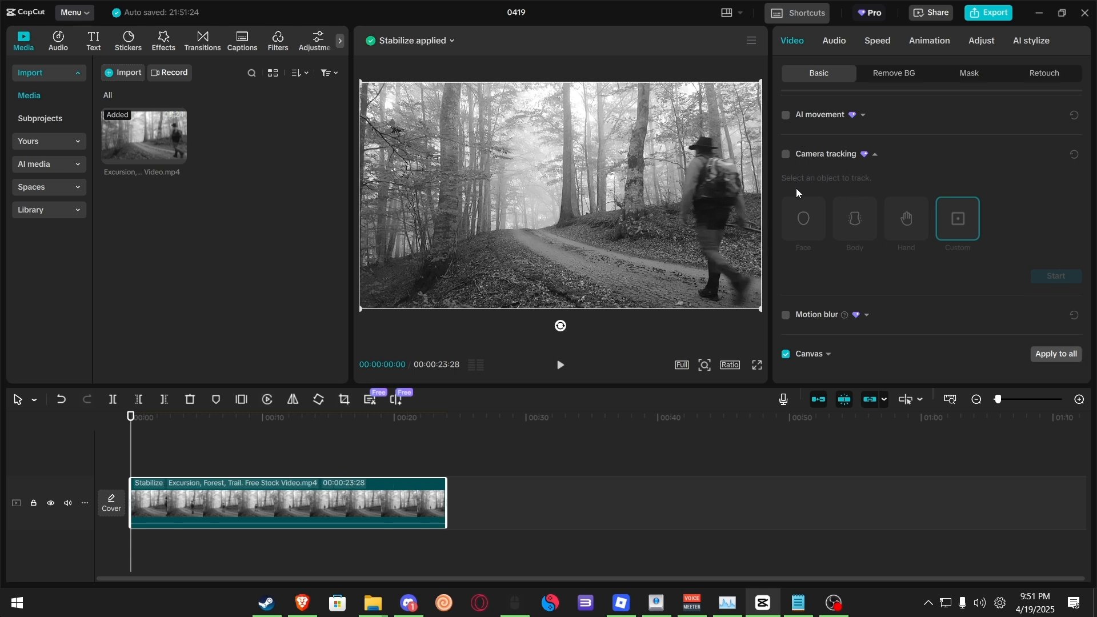
{"action": "left_click", "coordinate": [786, 154]}
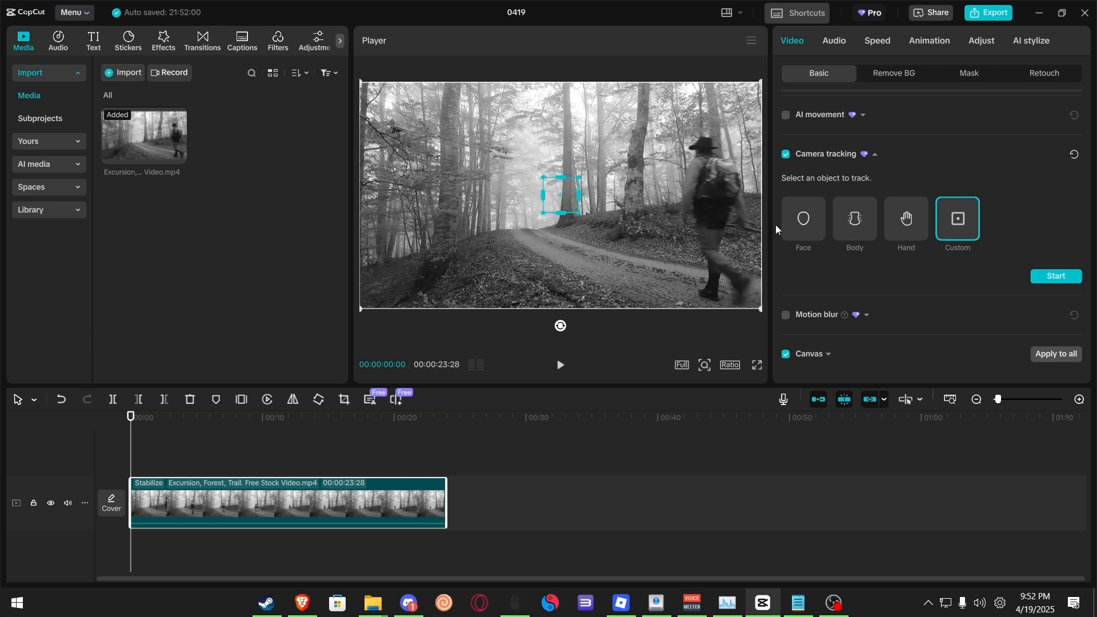
Step: Run Camera tracking on the hiker's body, play back the tracked result and return to the start
{"action": "left_click", "coordinate": [857, 224]}
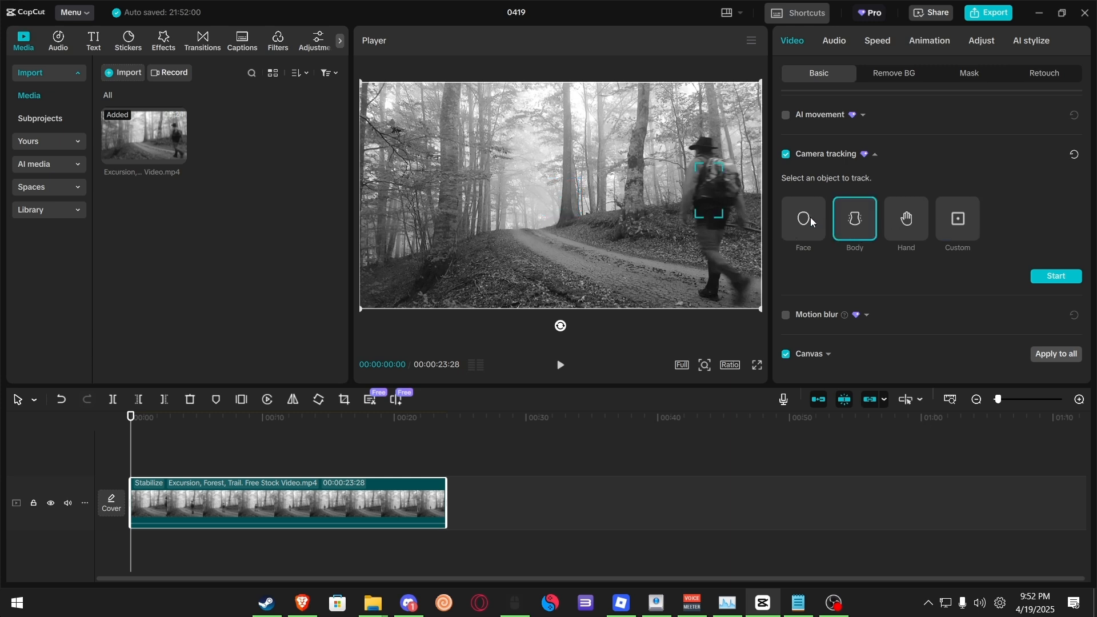
{"action": "left_click", "coordinate": [810, 222]}
{"action": "left_click", "coordinate": [898, 228]}
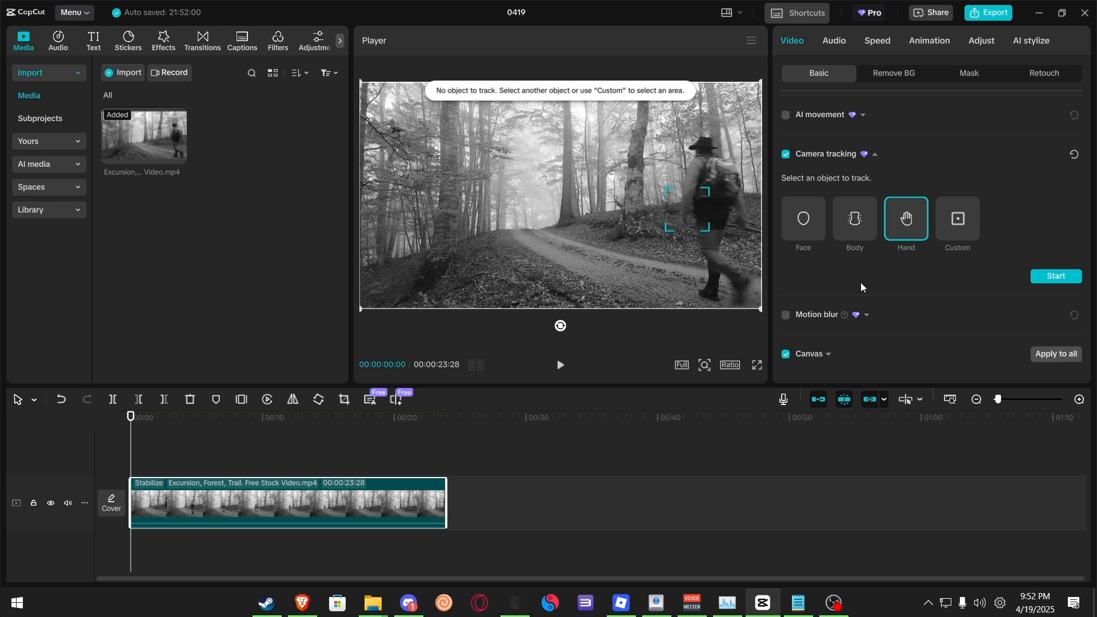
{"action": "left_click", "coordinate": [851, 229]}
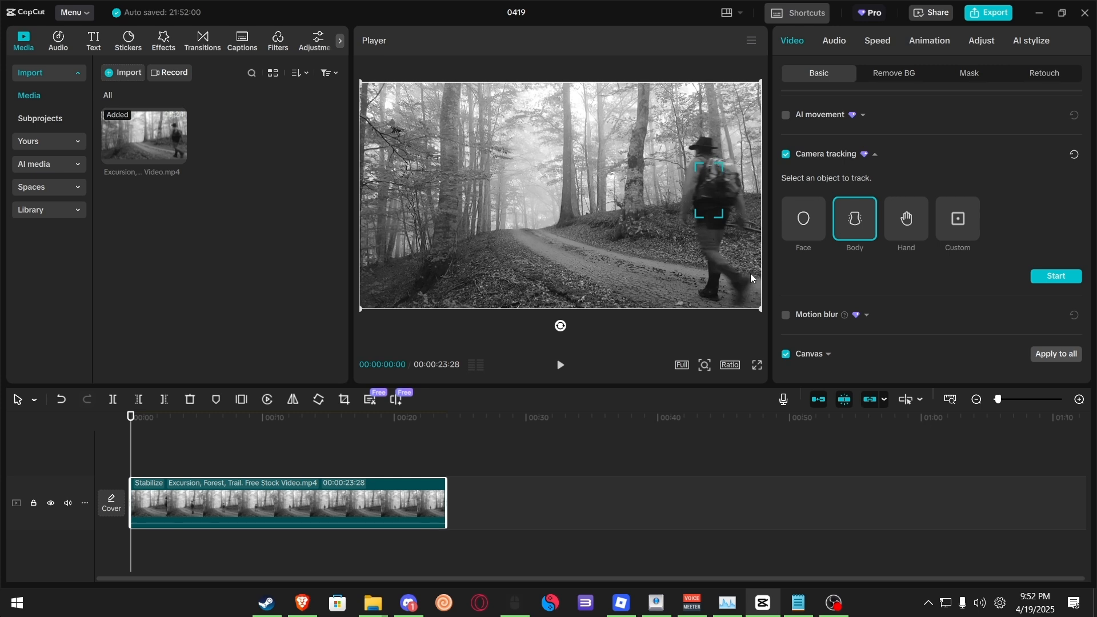
{"action": "left_click", "coordinate": [1037, 278]}
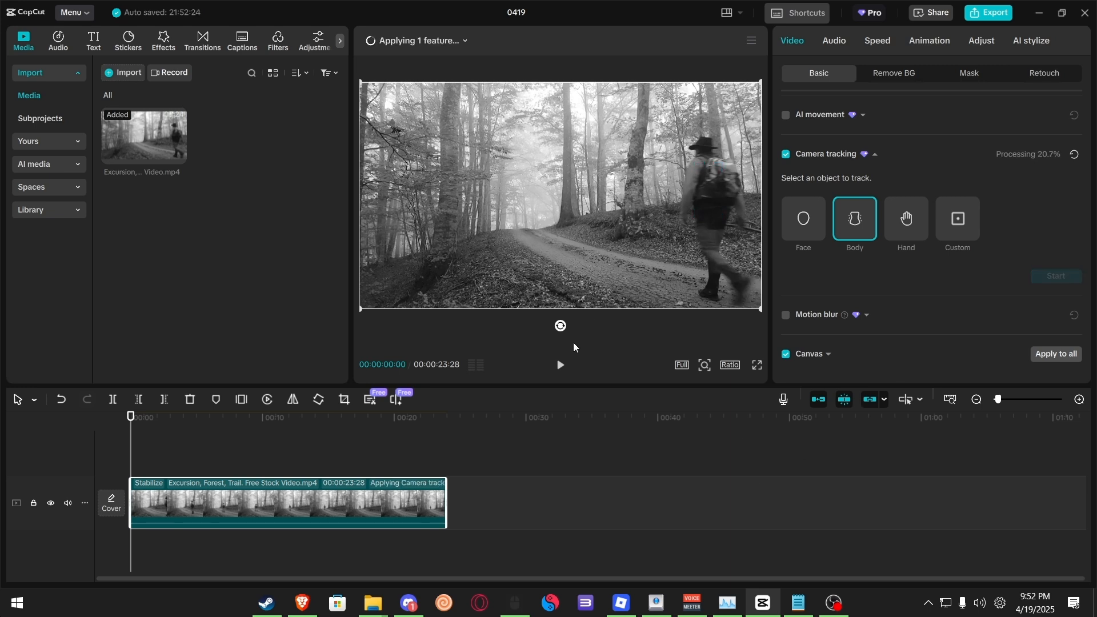
{"action": "key", "text": "space"}
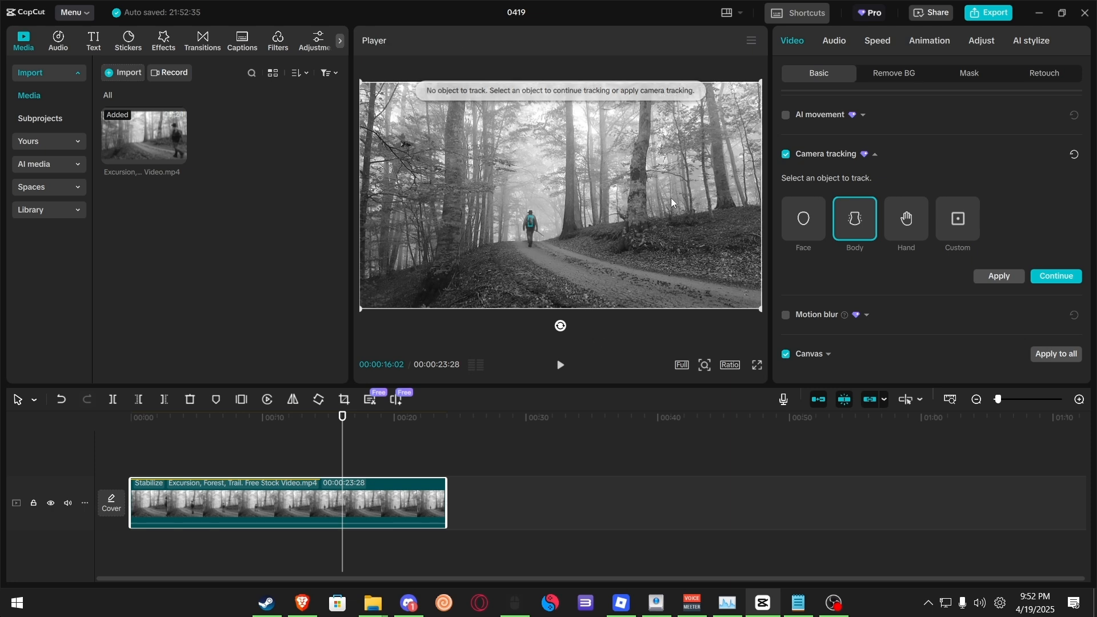
{"action": "left_click_drag", "start_coordinate": [342, 417], "coordinate": [381, 435]}
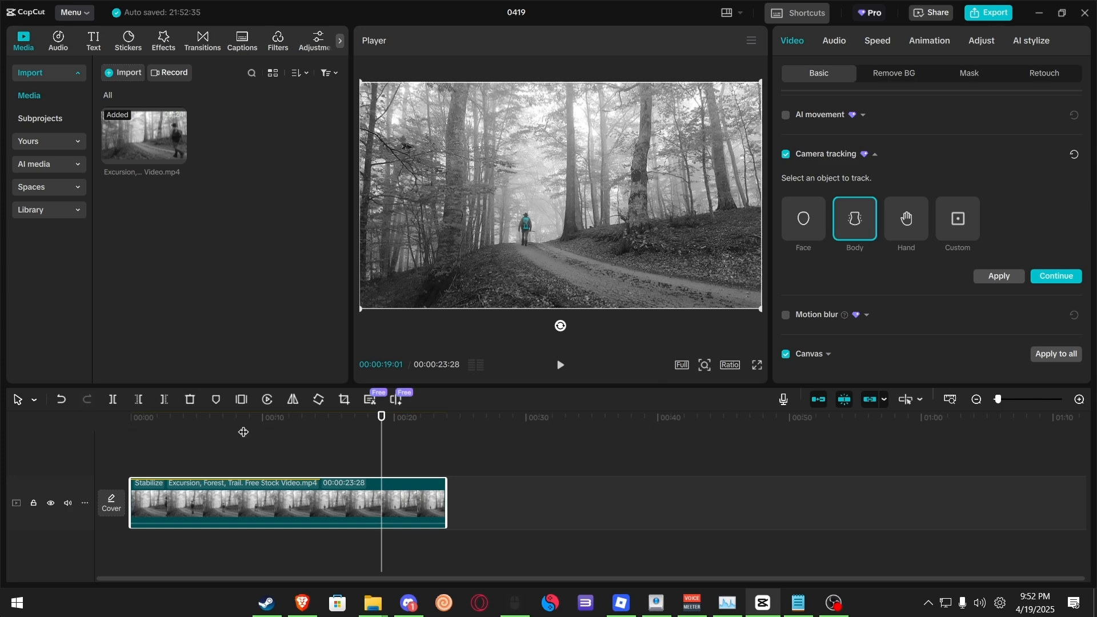
{"action": "left_click_drag", "start_coordinate": [242, 431], "coordinate": [127, 430]}
Step: Switch tracking to Custom, fit the tracking box around the hiker, start tracking and play back the result
{"action": "left_click", "coordinate": [956, 219]}
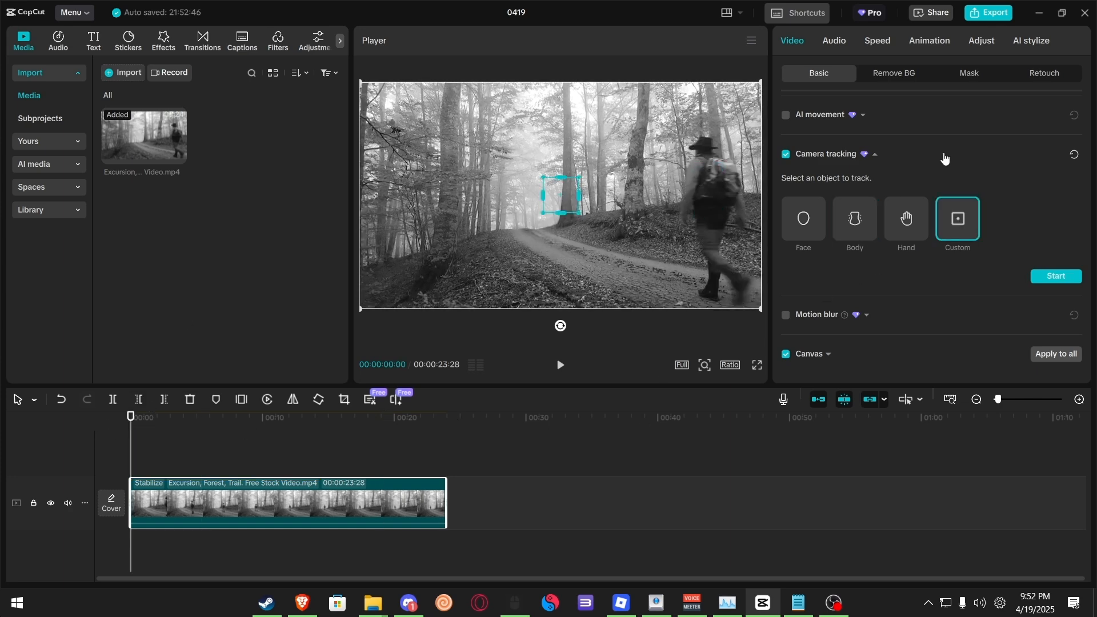
{"action": "left_click_drag", "start_coordinate": [544, 200], "coordinate": [714, 194]}
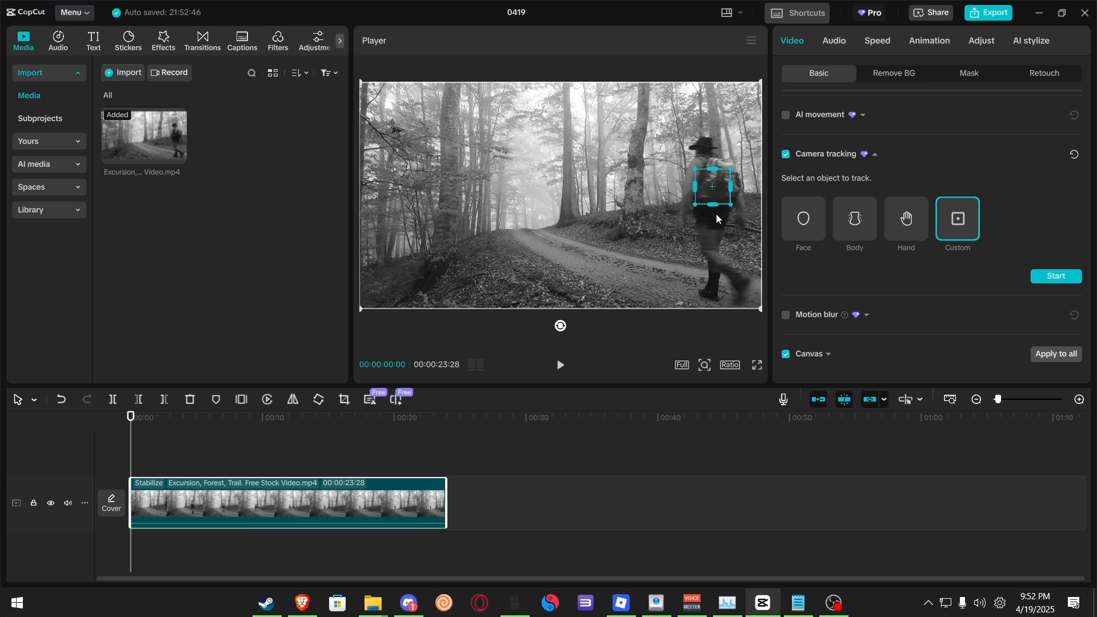
{"action": "left_click_drag", "start_coordinate": [711, 207], "coordinate": [720, 255]}
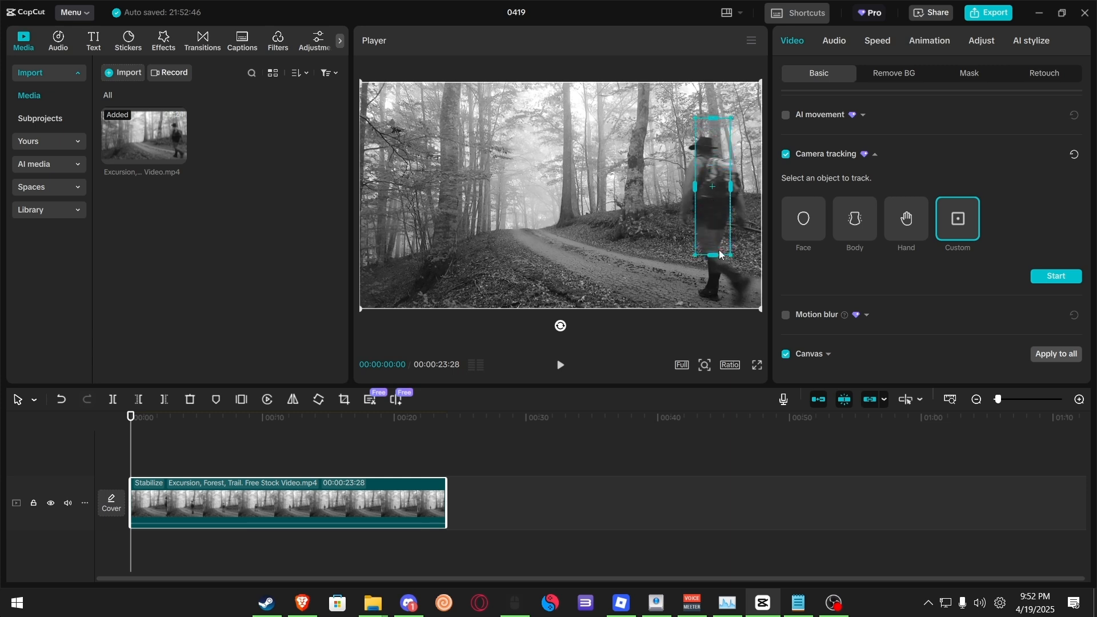
{"action": "left_click_drag", "start_coordinate": [697, 188], "coordinate": [713, 228]}
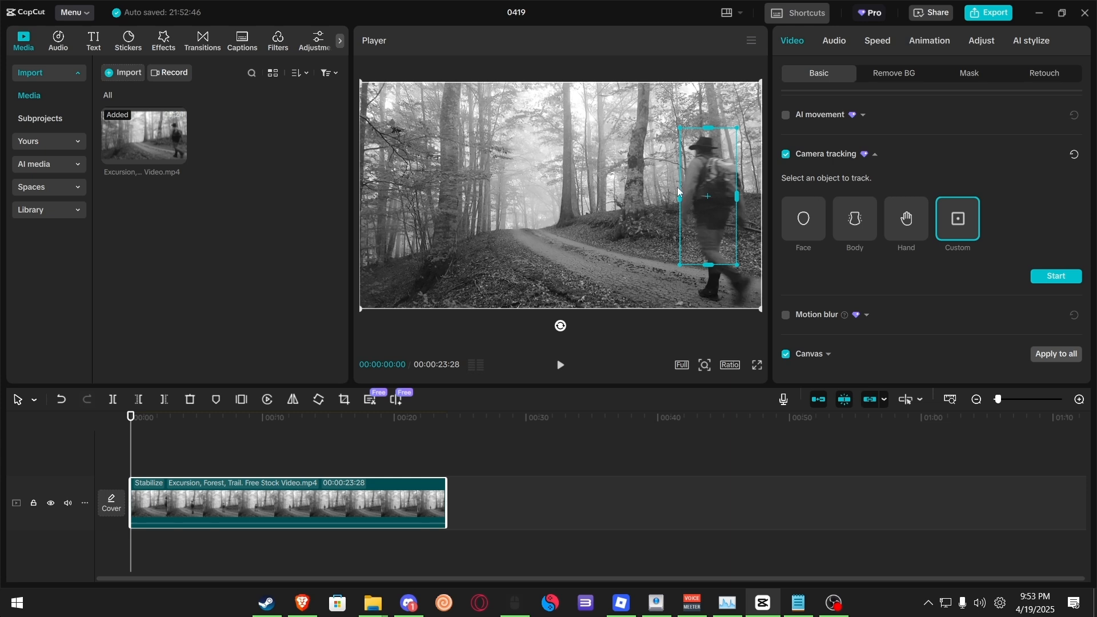
{"action": "left_click_drag", "start_coordinate": [678, 194], "coordinate": [615, 234]}
{"action": "left_click", "coordinate": [1058, 276]}
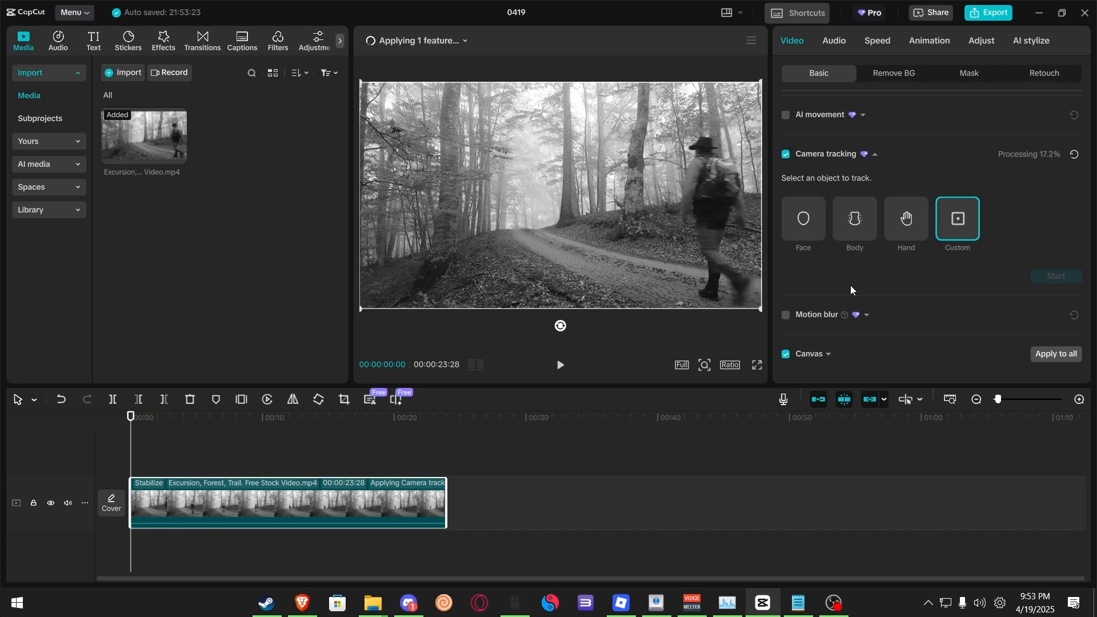
{"action": "key", "text": "space"}
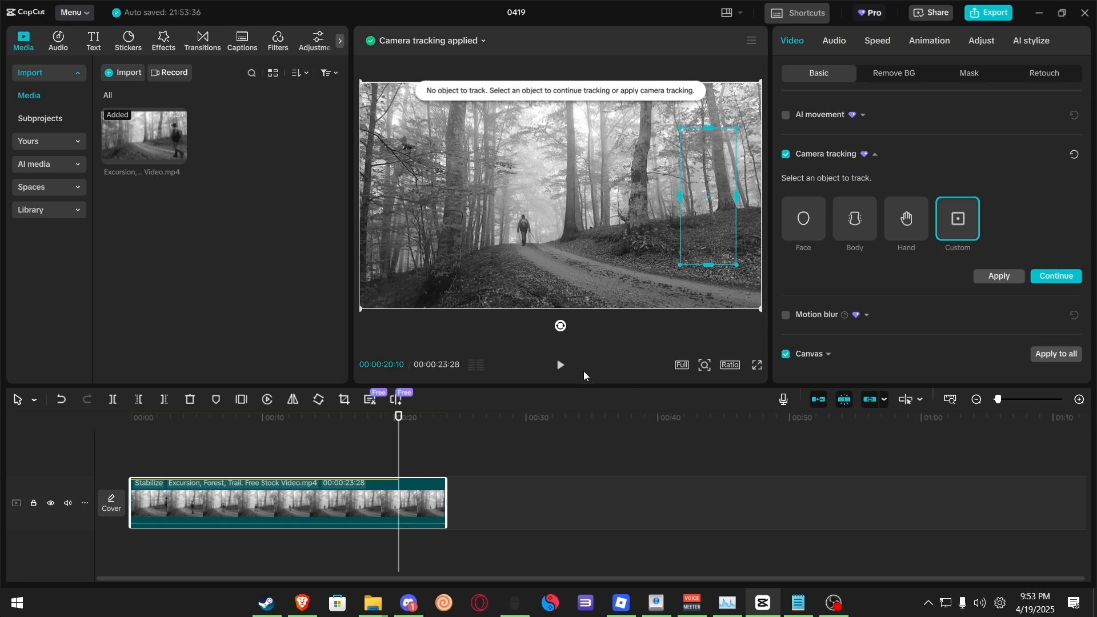
Step: At the clip's start, reposition and resize the custom tracking box to tightly frame the hiker
{"action": "left_click_drag", "start_coordinate": [398, 425], "coordinate": [0, 425]}
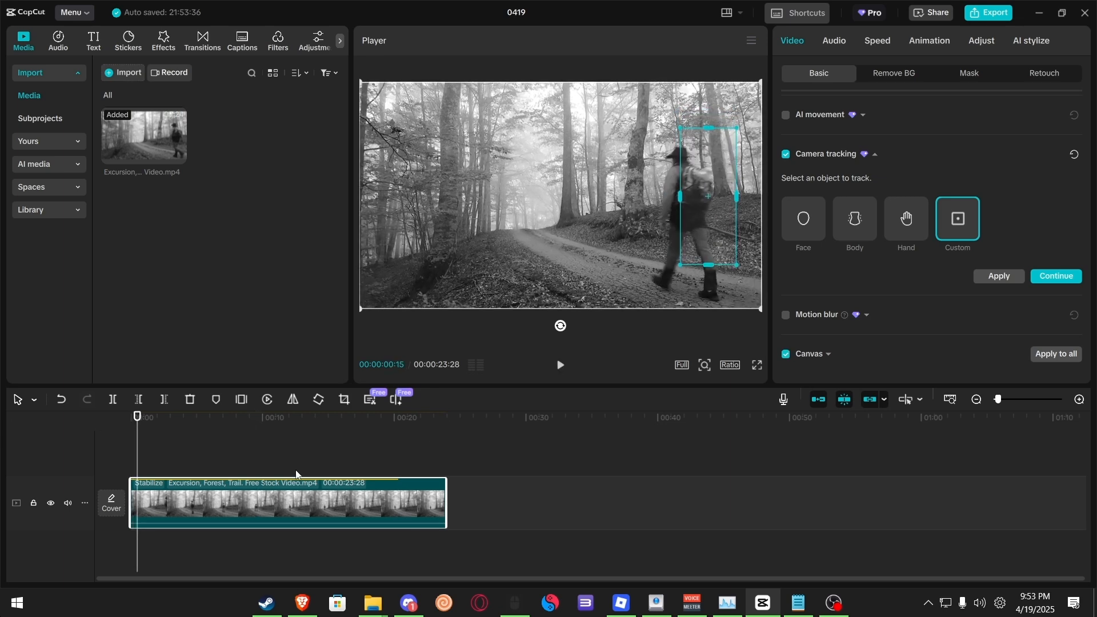
{"action": "left_click_drag", "start_coordinate": [708, 266], "coordinate": [708, 235]}
{"action": "left_click_drag", "start_coordinate": [680, 198], "coordinate": [689, 198]}
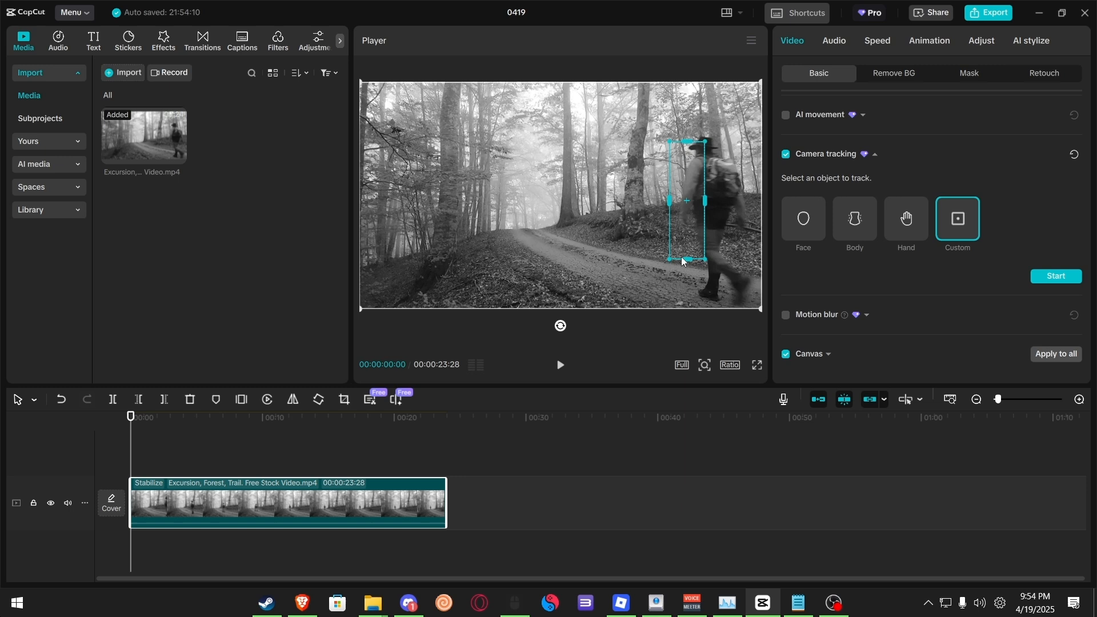
{"action": "left_click_drag", "start_coordinate": [683, 255], "coordinate": [706, 217]}
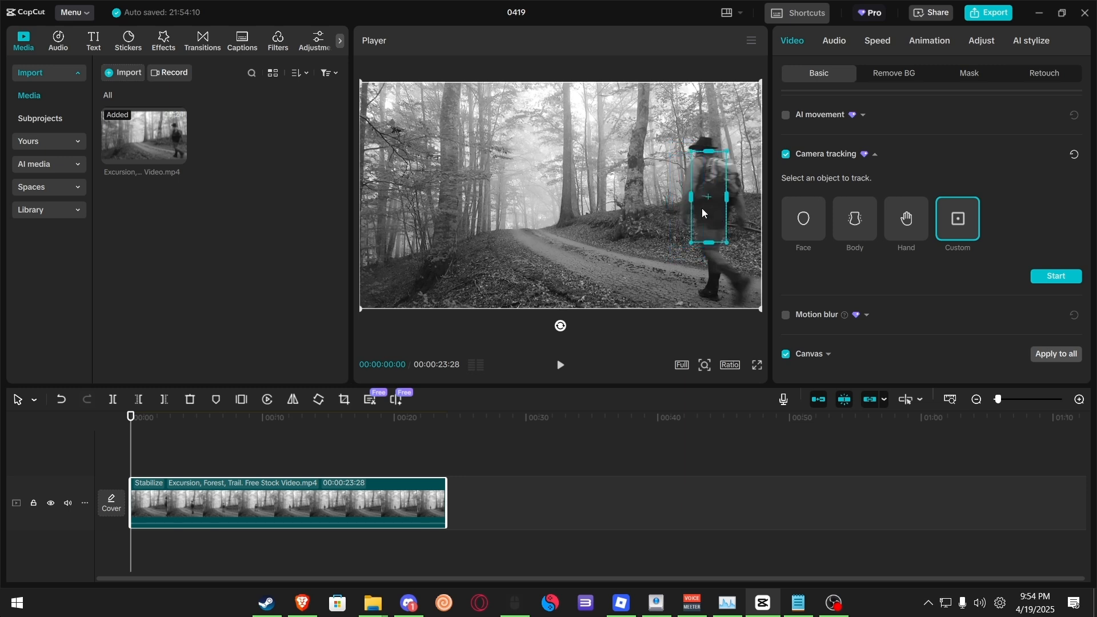
Step: Start custom camera tracking on the framed hiker and play back the tracked clip
{"action": "left_click", "coordinate": [1056, 277]}
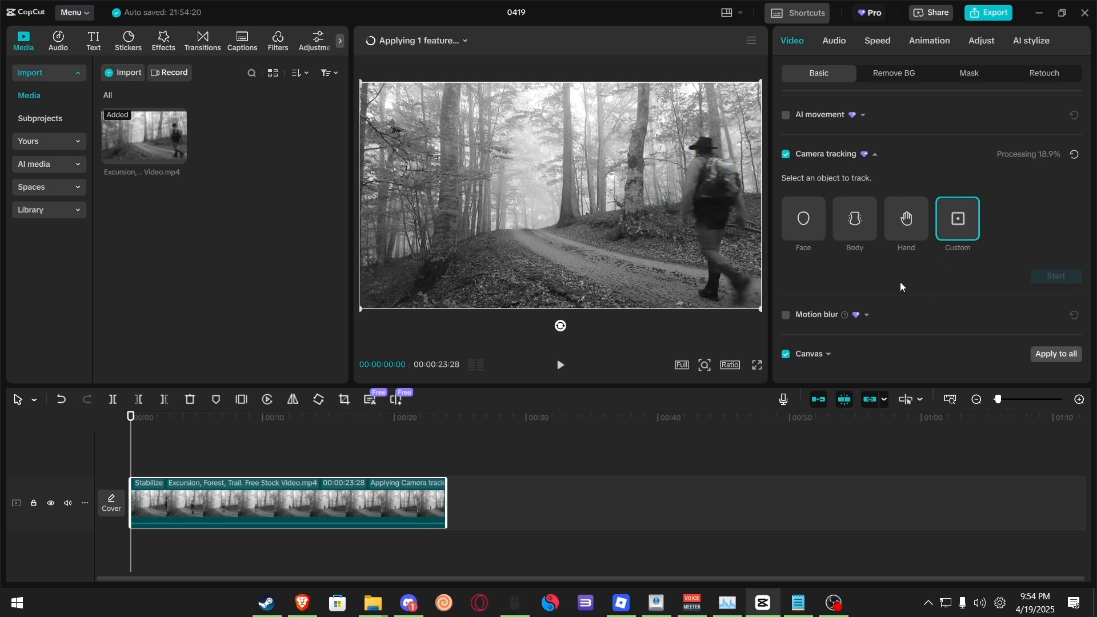
{"action": "key", "text": "space"}
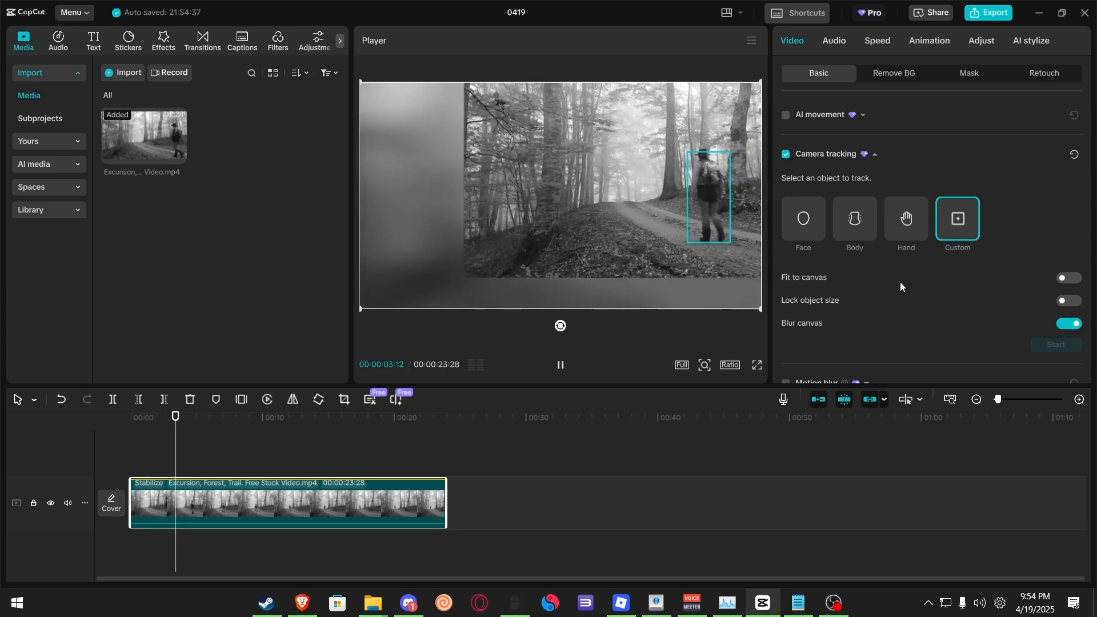
{"action": "key", "text": "space"}
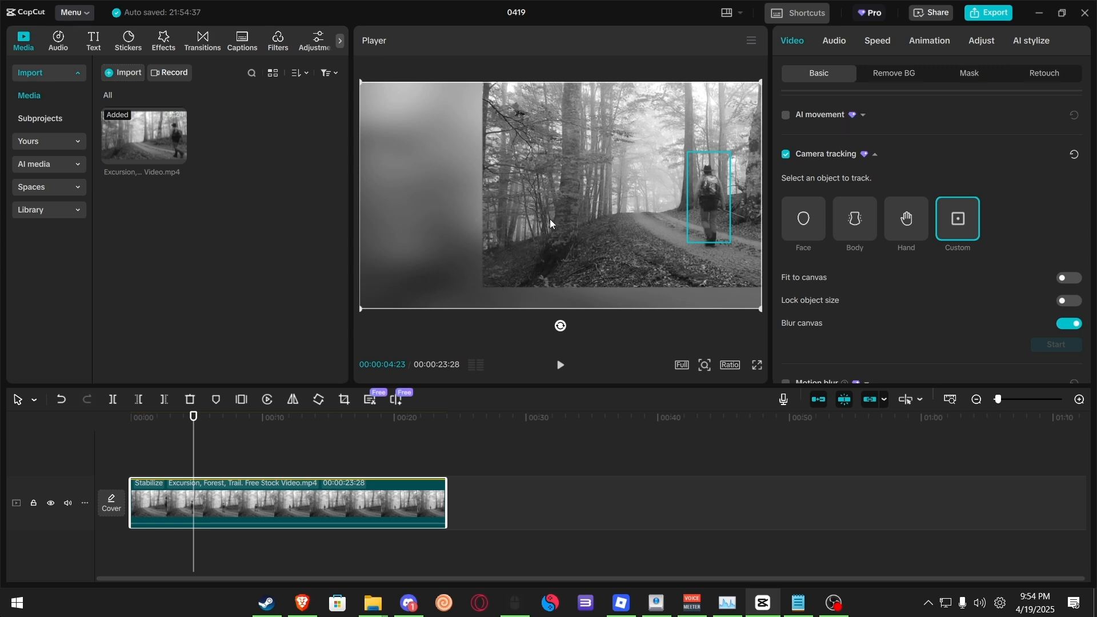
Step: Turn on Fit to canvas for camera tracking and play back the result
{"action": "left_click", "coordinate": [1067, 278]}
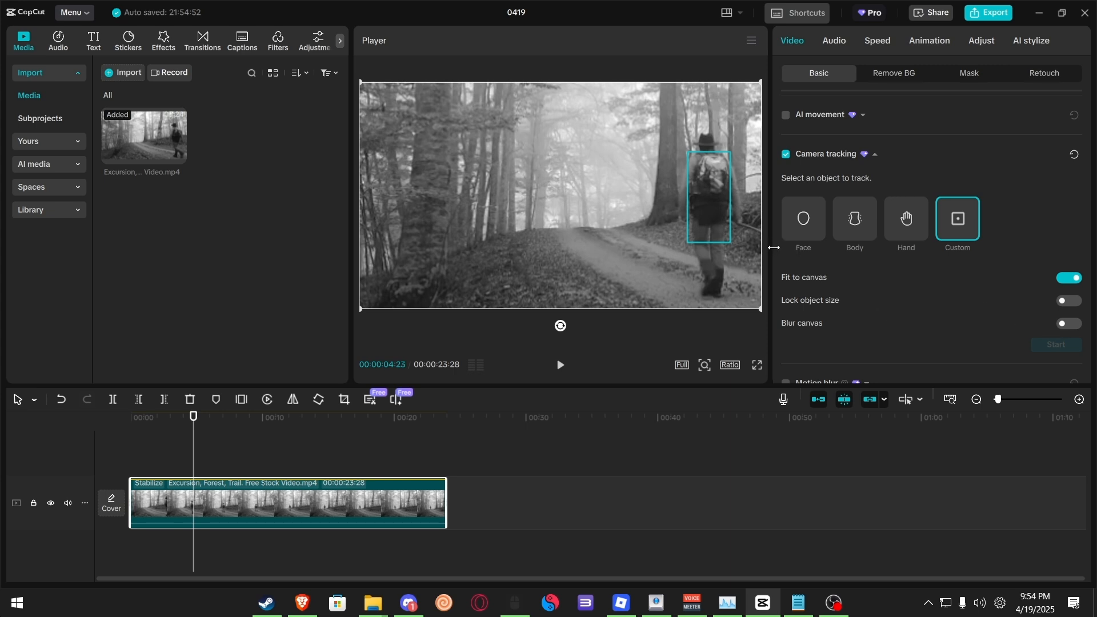
{"action": "scroll", "coordinate": [885, 334], "scroll_direction": "down", "scroll_amount": 2}
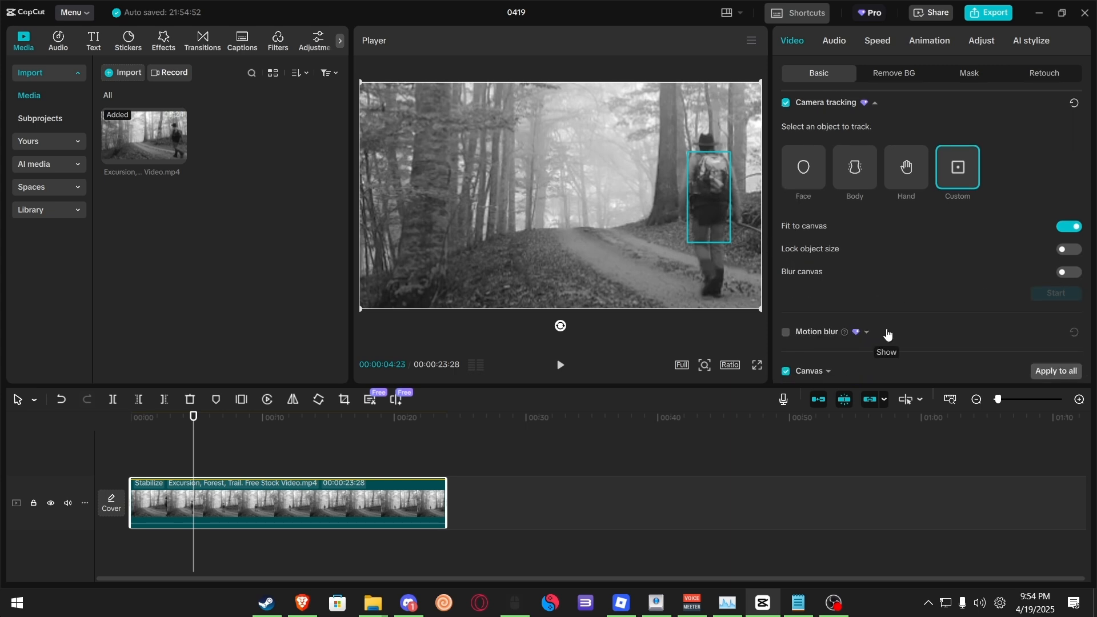
{"action": "scroll", "coordinate": [884, 337], "scroll_direction": "down", "scroll_amount": 1}
{"action": "scroll", "coordinate": [882, 281], "scroll_direction": "up", "scroll_amount": 6}
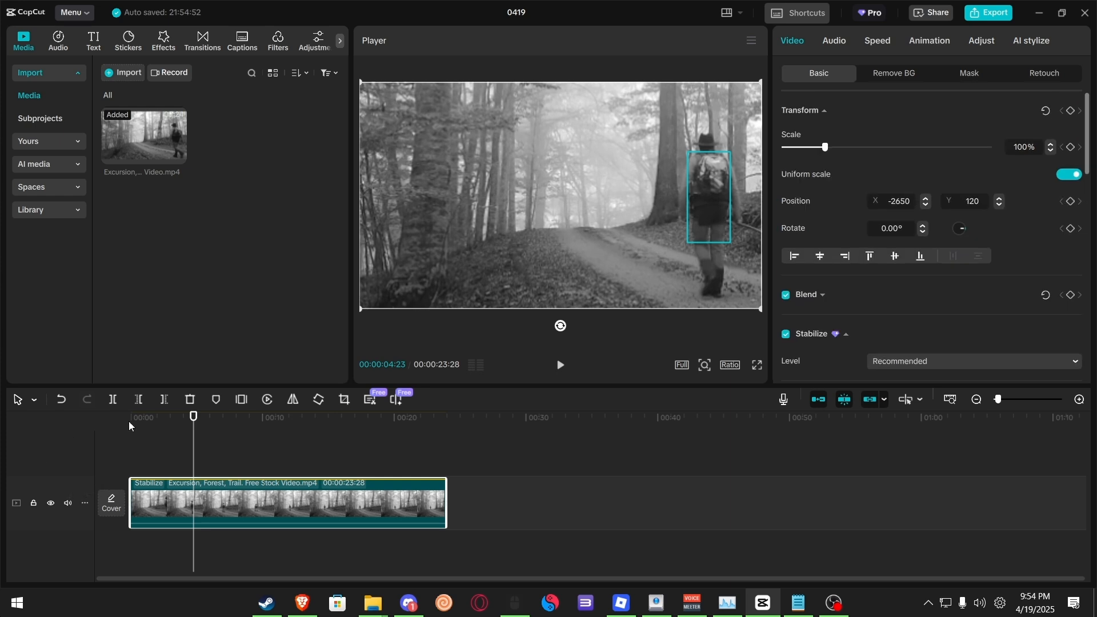
{"action": "key", "text": "space"}
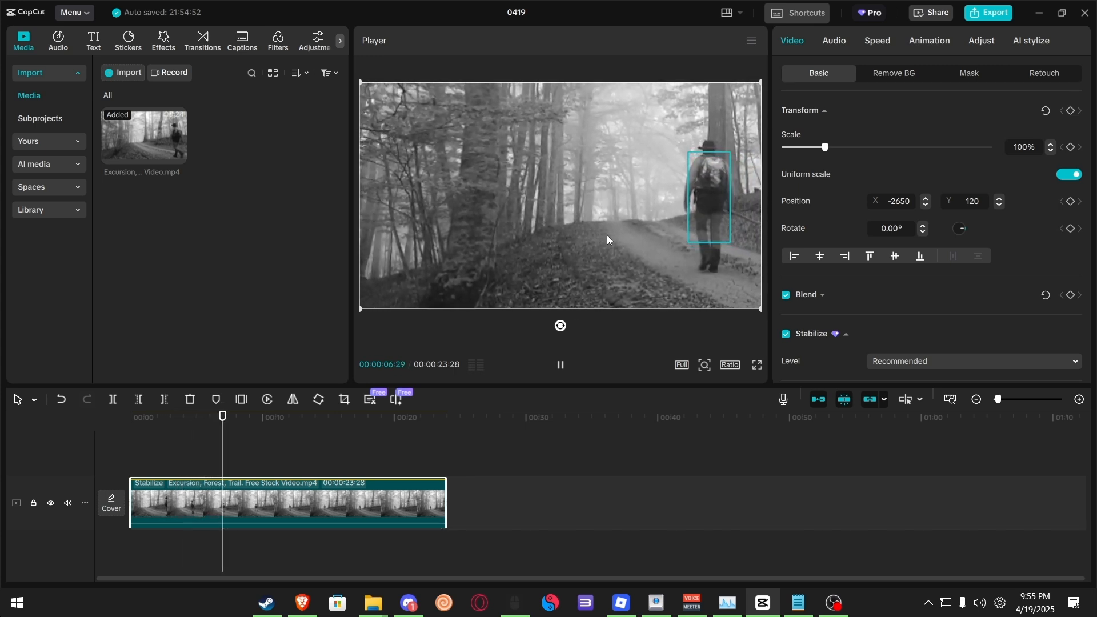
{"action": "key", "text": "space"}
Step: Set the Stabilize level to Most stable and play the clip from the start
{"action": "scroll", "coordinate": [891, 340], "scroll_direction": "down", "scroll_amount": 2}
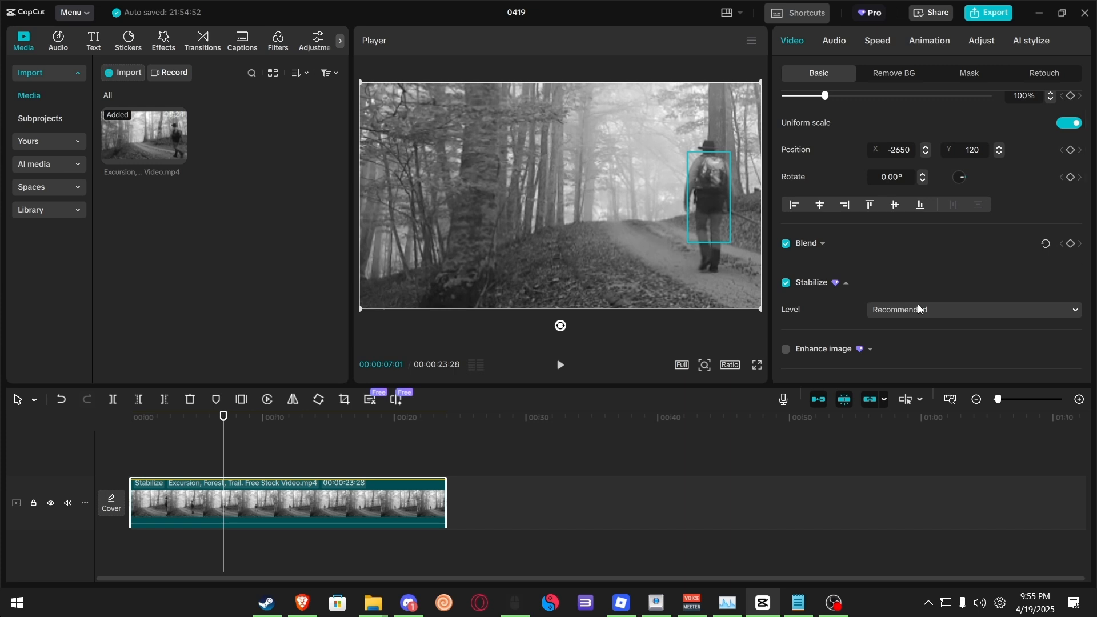
{"action": "left_click", "coordinate": [952, 309]}
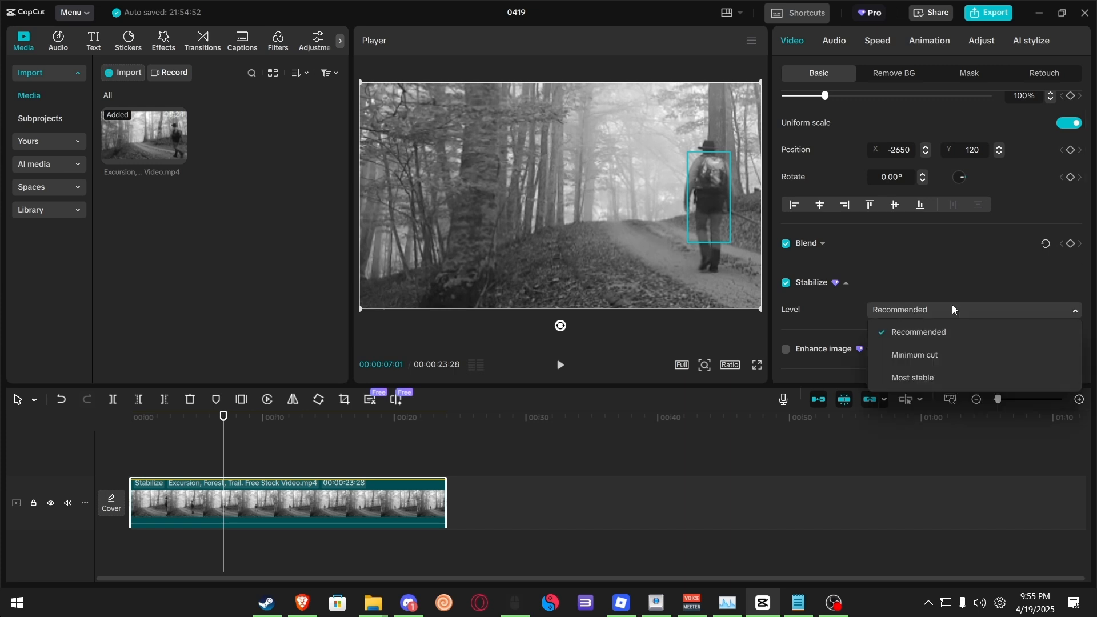
{"action": "left_click", "coordinate": [966, 376]}
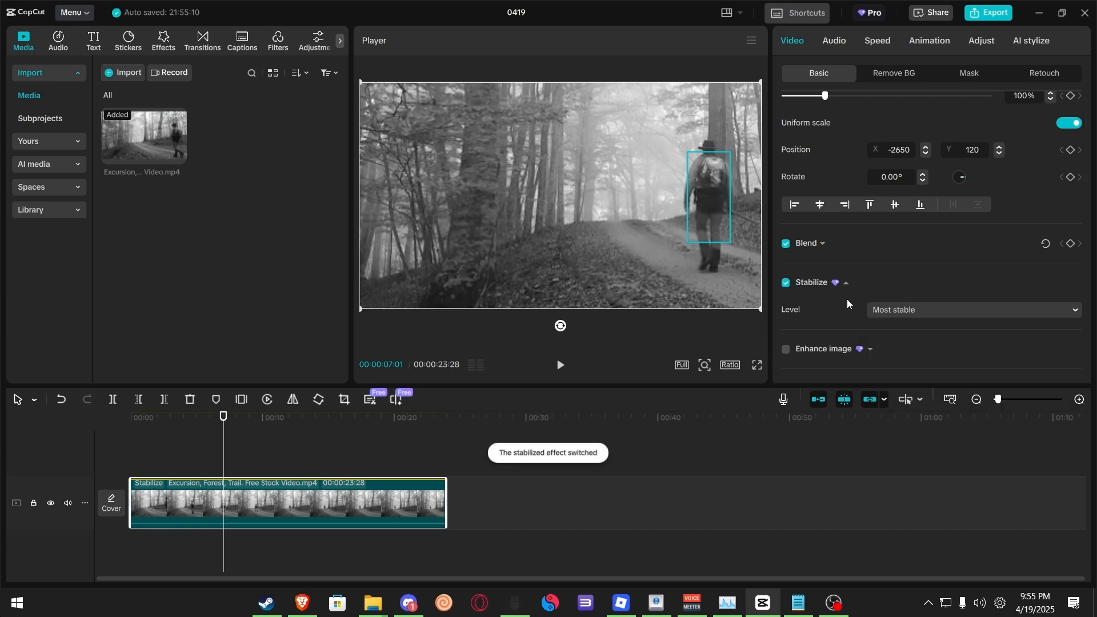
{"action": "scroll", "coordinate": [848, 291], "scroll_direction": "down", "scroll_amount": 2}
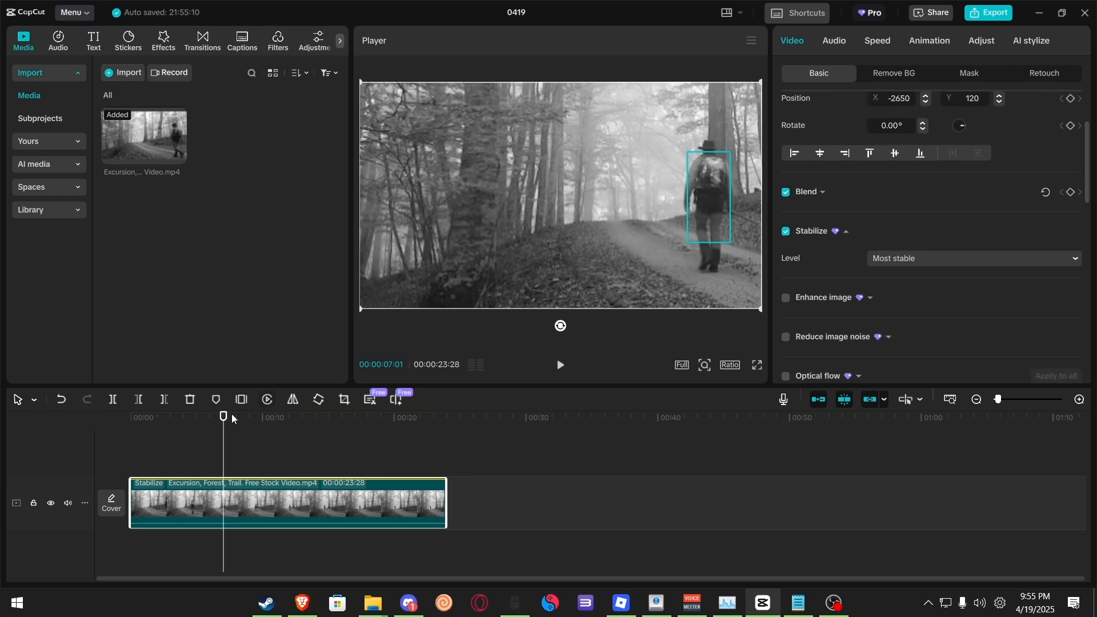
{"action": "left_click", "coordinate": [210, 434]}
{"action": "left_click", "coordinate": [124, 434]}
{"action": "key", "text": "space"}
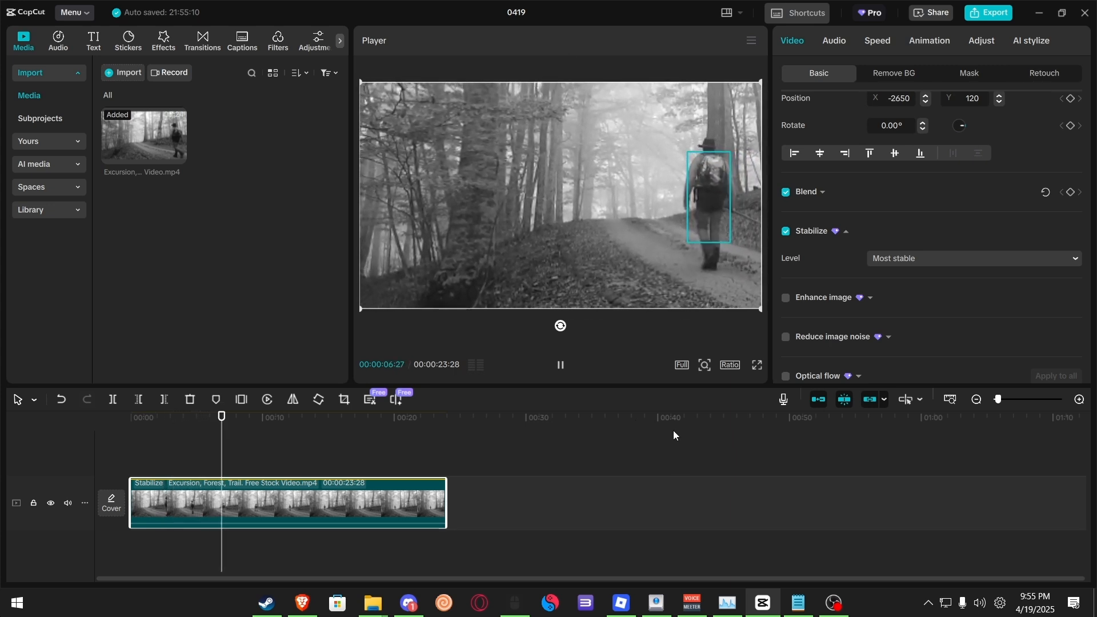
{"action": "key", "text": "space"}
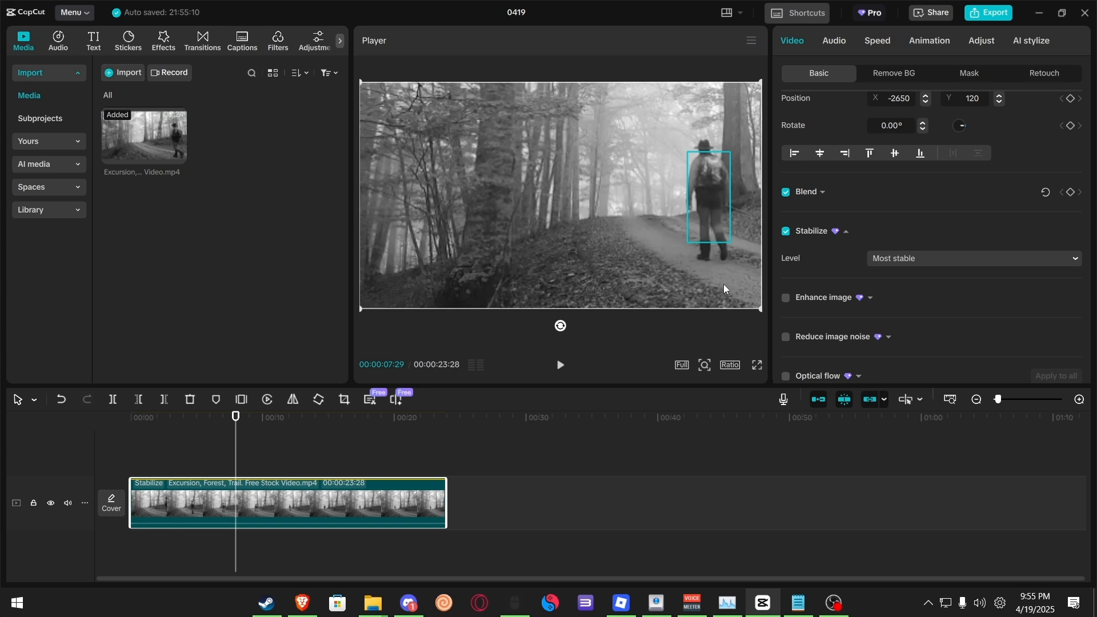
Step: Add a fresh copy of the hiking clip to the timeline and delete the processed original
{"action": "scroll", "coordinate": [807, 256], "scroll_direction": "up", "scroll_amount": 3}
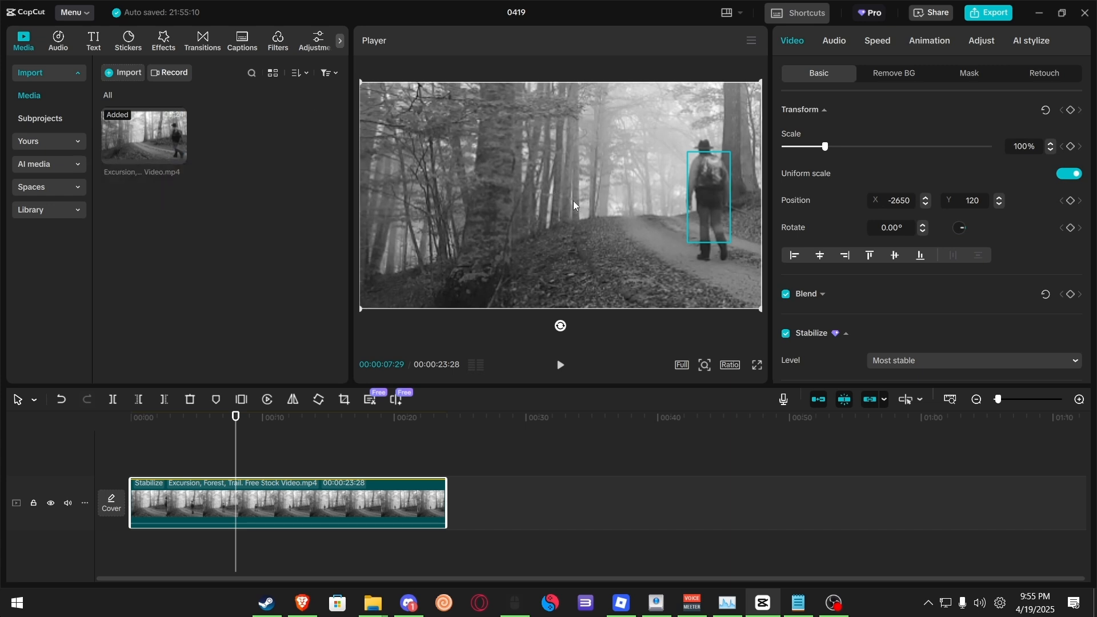
{"action": "left_click_drag", "start_coordinate": [144, 137], "coordinate": [485, 510]}
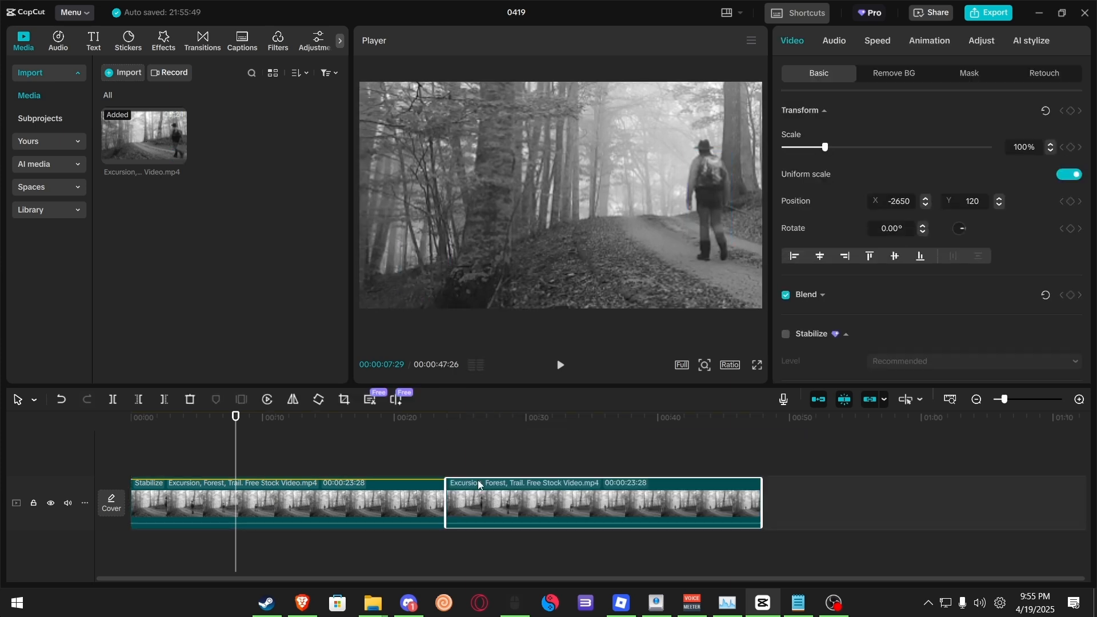
{"action": "key", "text": "Delete"}
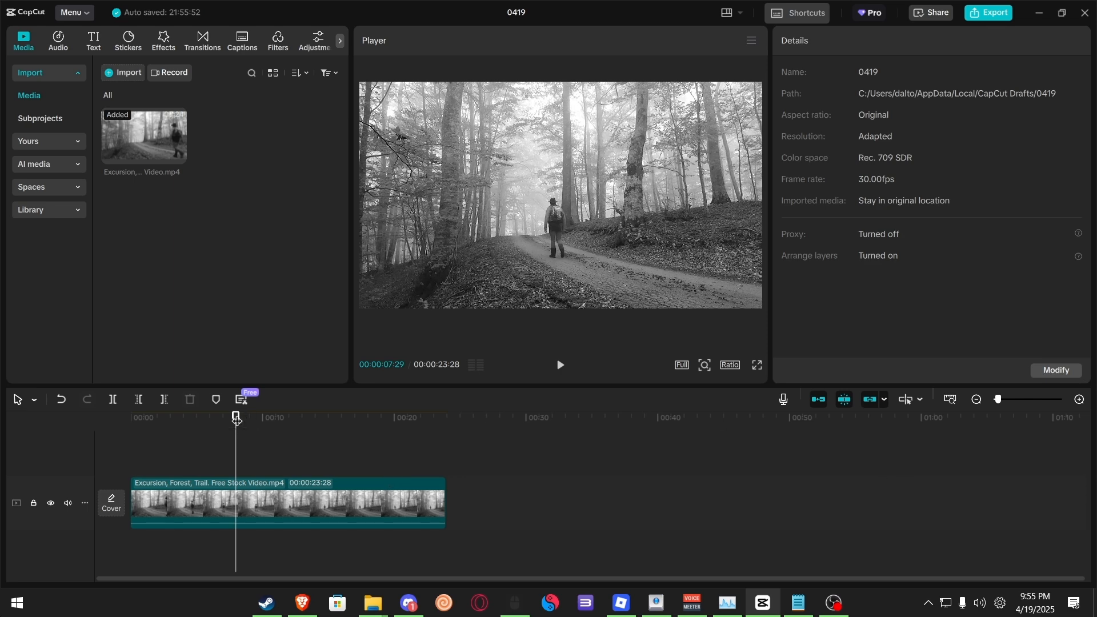
Step: At the clip's start, add a default text and change it to three lines: "I am in", "severe pain", "Help me"
{"action": "left_click", "coordinate": [128, 418]}
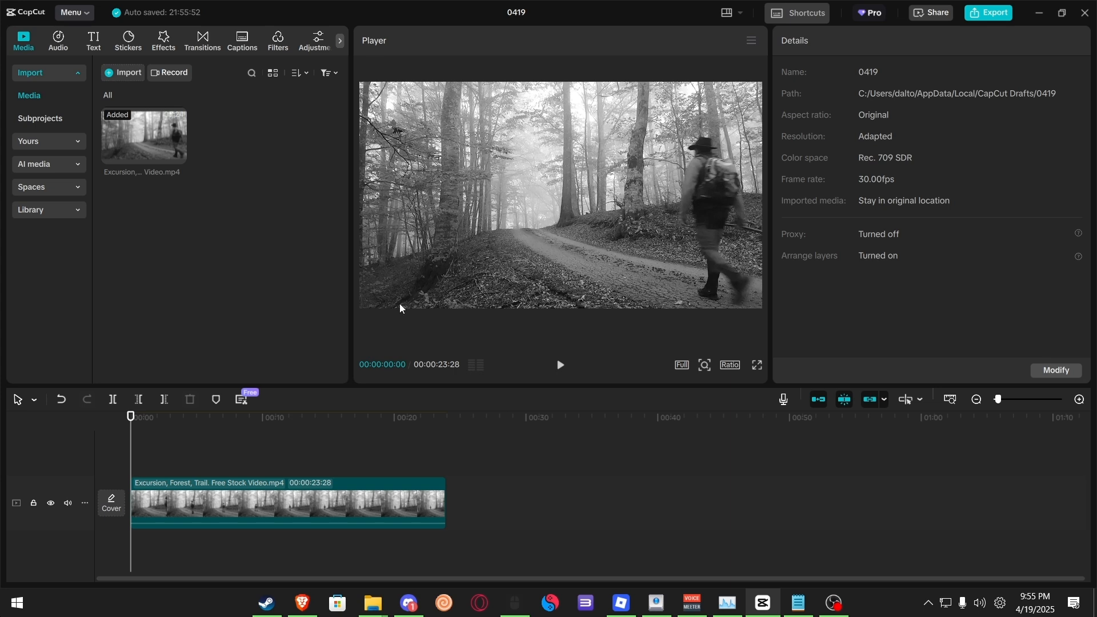
{"action": "left_click", "coordinate": [94, 41]}
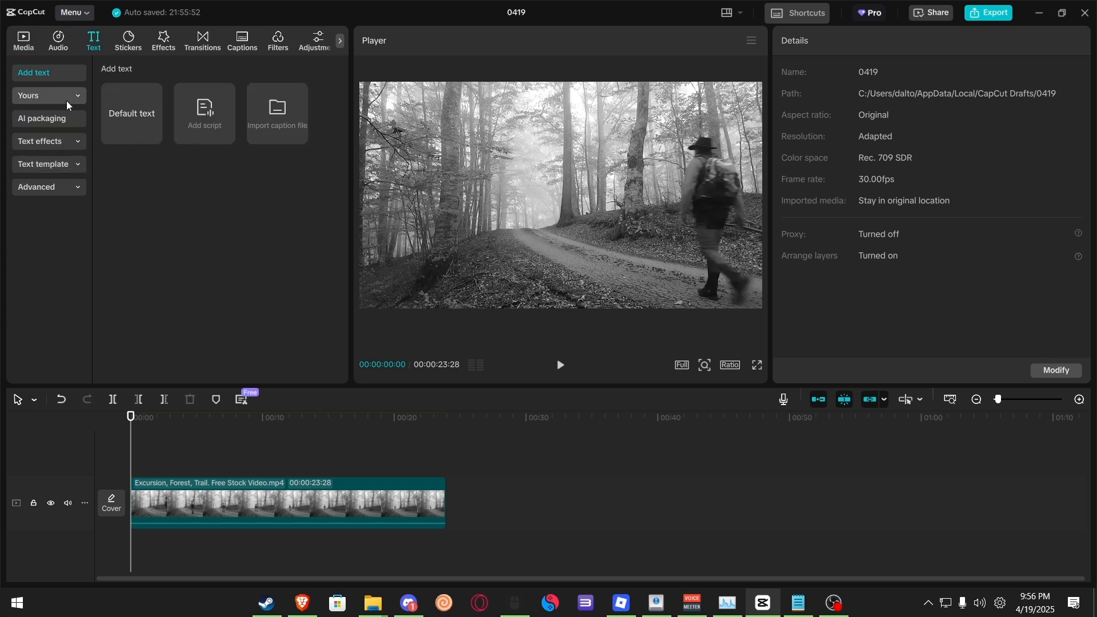
{"action": "left_click", "coordinate": [334, 489]}
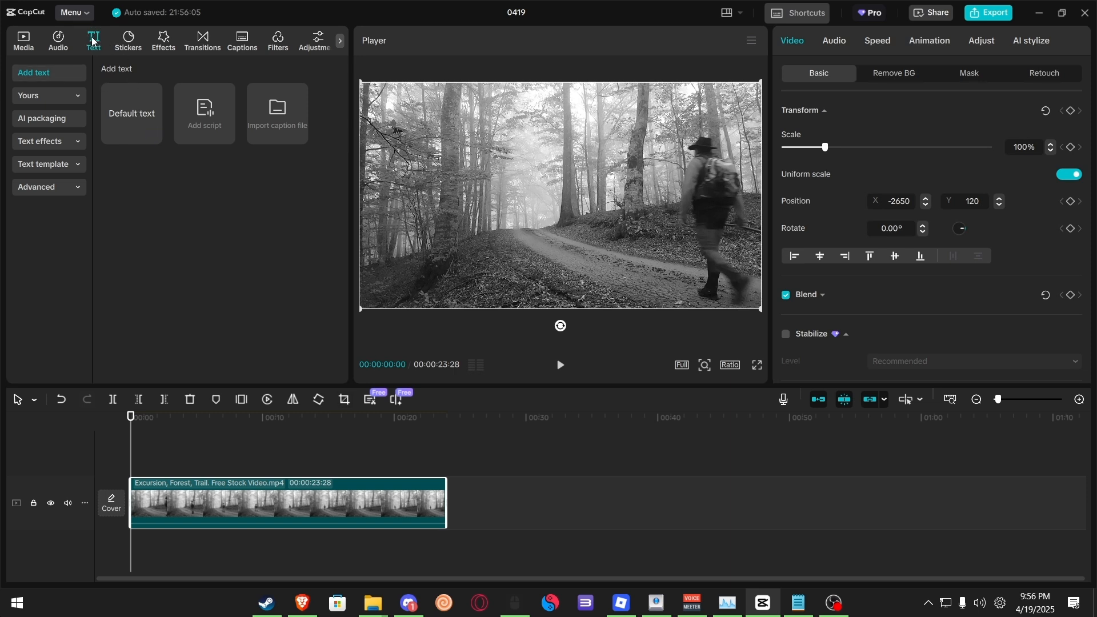
{"action": "left_click", "coordinate": [154, 136]}
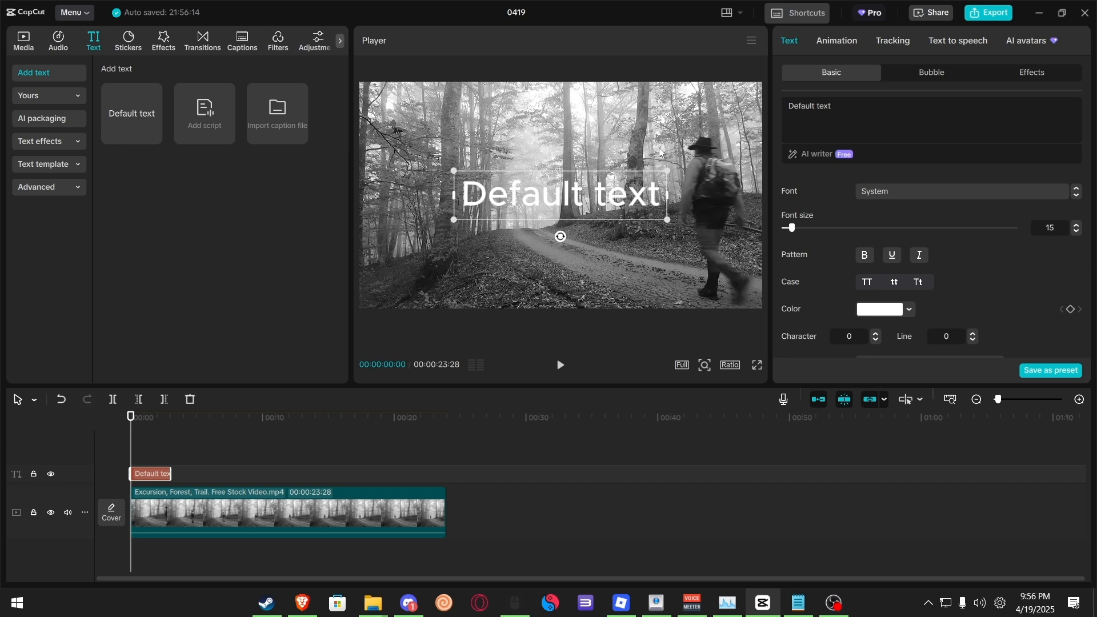
{"action": "triple_click", "coordinate": [881, 114]}
{"action": "type", "text": "I am"}
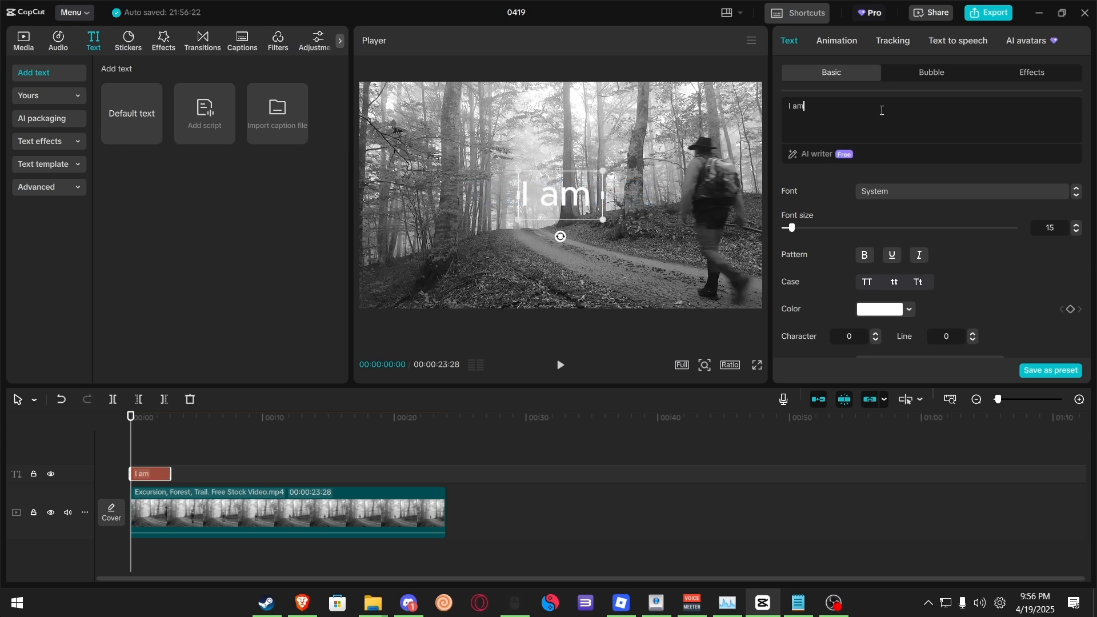
{"action": "type", "text": " in"}
{"action": "key", "text": "Return"}
{"action": "type", "text": "severe "}
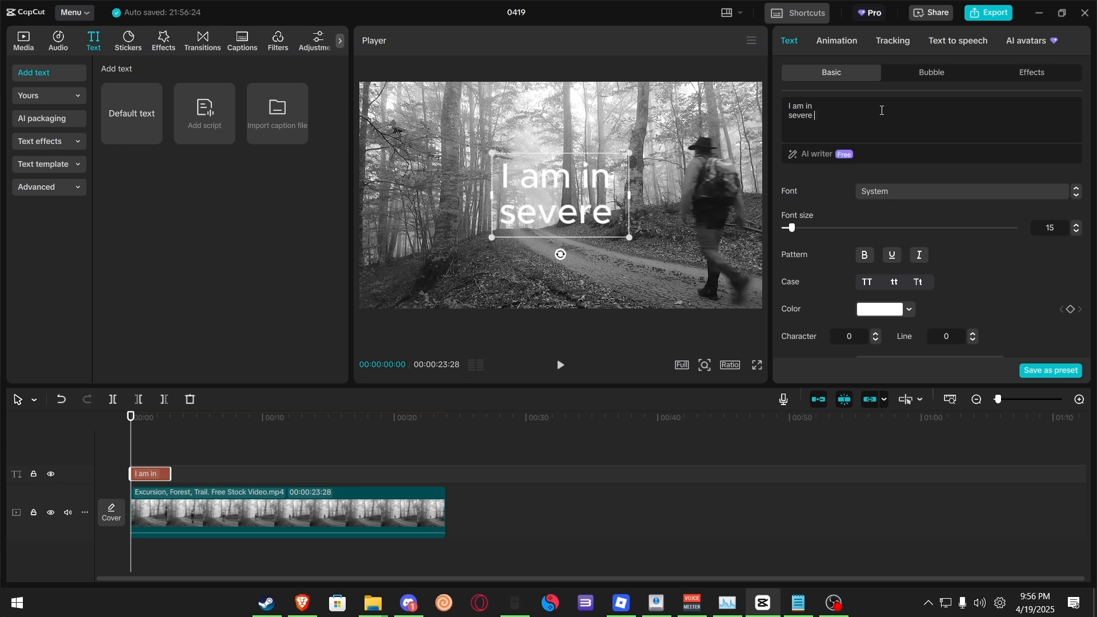
{"action": "type", "text": "pain"}
{"action": "key", "text": "Return"}
{"action": "type", "text": "Help me"}
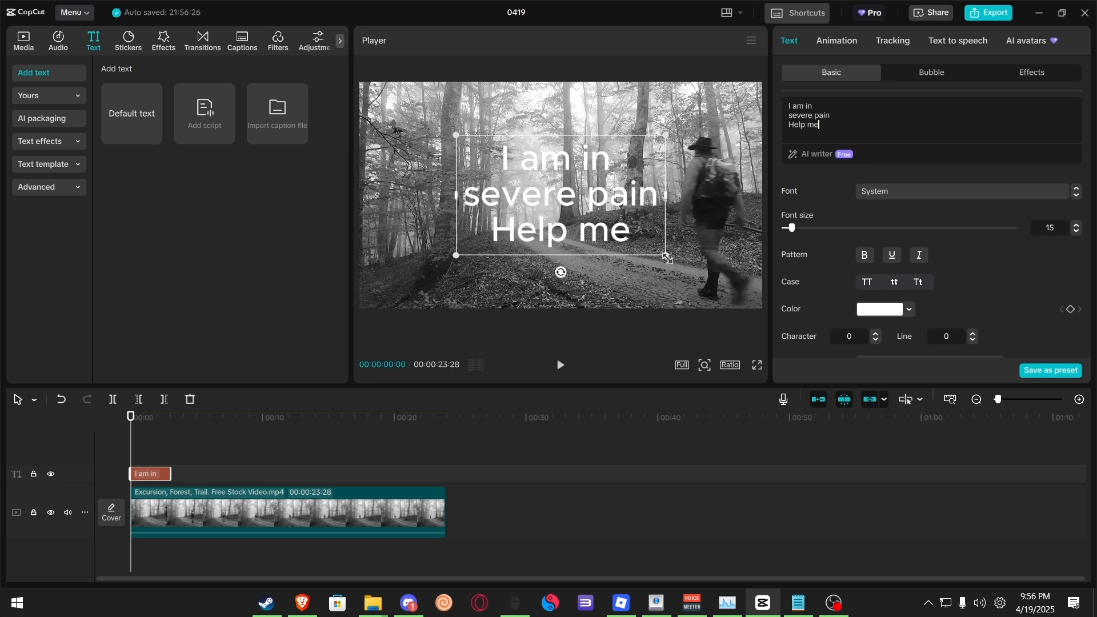
Step: Shrink the text, move it beside the hiker's head, and set its colour to CFCECE
{"action": "left_click_drag", "start_coordinate": [666, 258], "coordinate": [606, 226]}
{"action": "left_click_drag", "start_coordinate": [577, 191], "coordinate": [713, 169]}
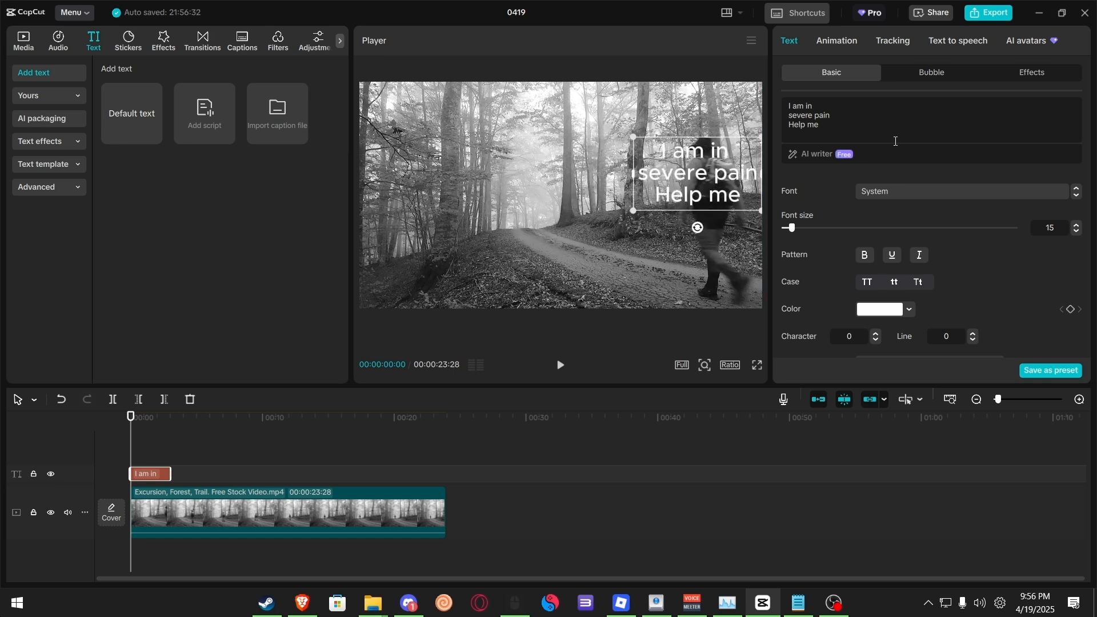
{"action": "left_click", "coordinate": [881, 311]}
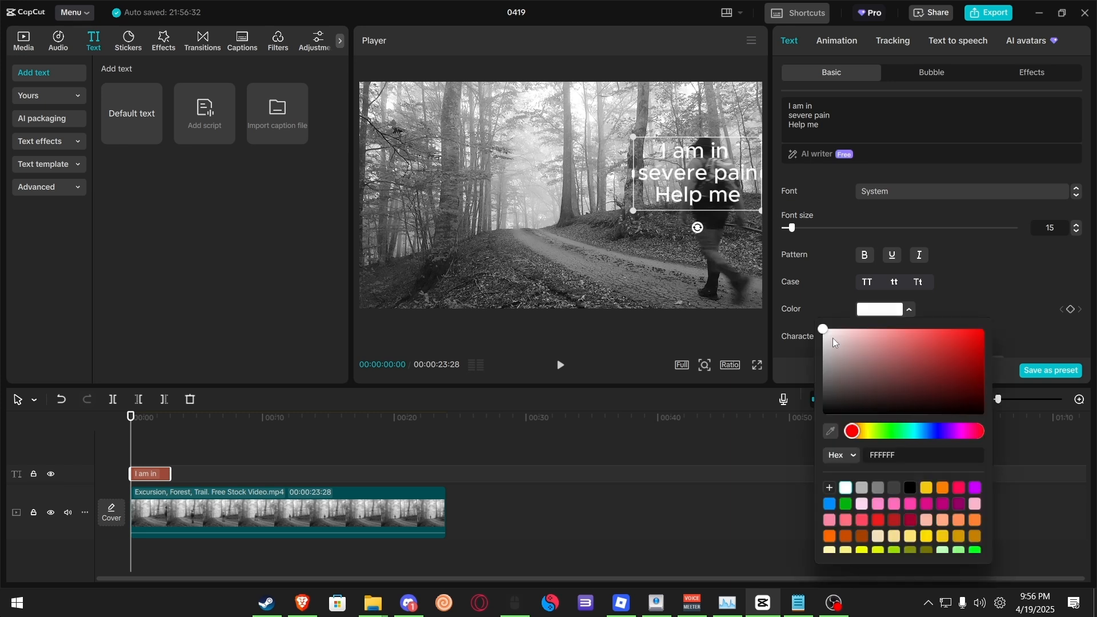
{"action": "left_click_drag", "start_coordinate": [833, 339], "coordinate": [824, 346]}
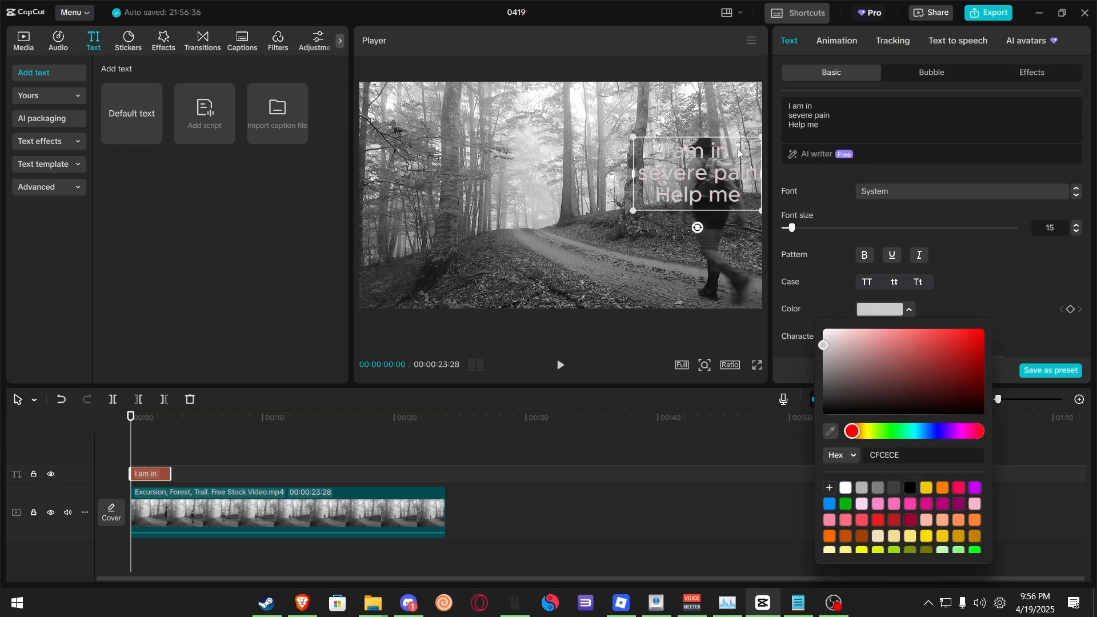
{"action": "left_click", "coordinate": [820, 196]}
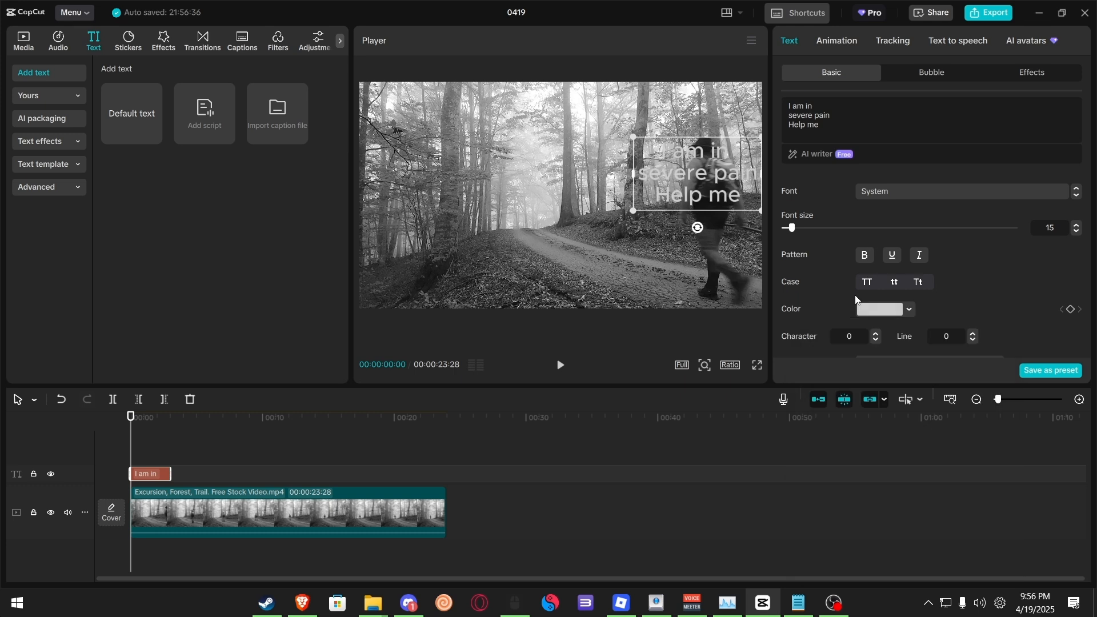
{"action": "scroll", "coordinate": [855, 296], "scroll_direction": "down", "scroll_amount": 5}
{"action": "scroll", "coordinate": [855, 295], "scroll_direction": "up", "scroll_amount": 3}
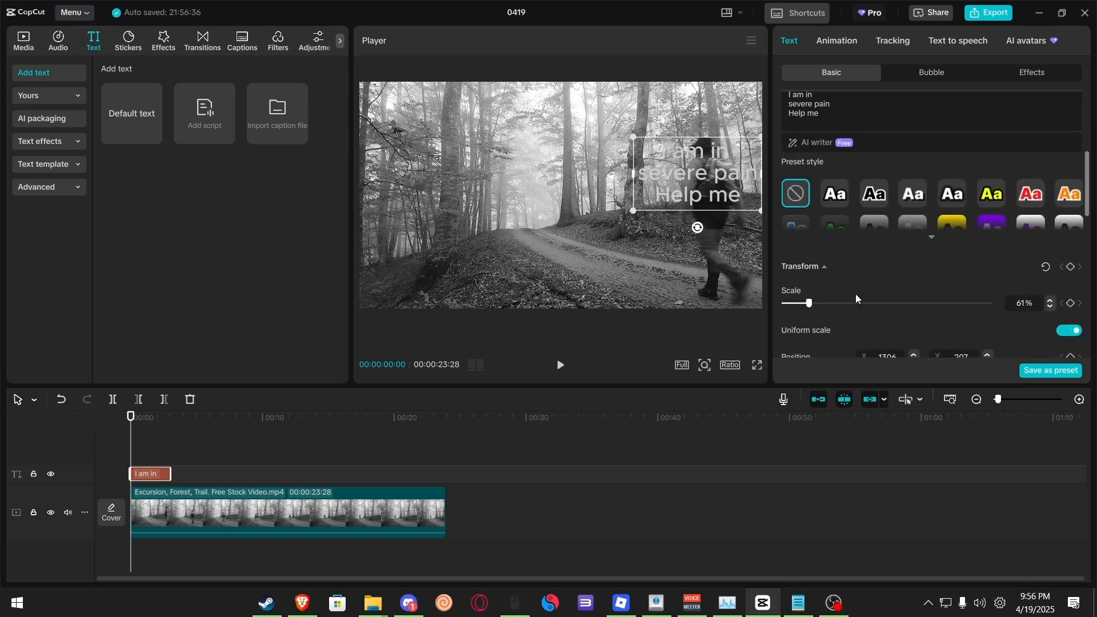
{"action": "left_click", "coordinate": [872, 246]}
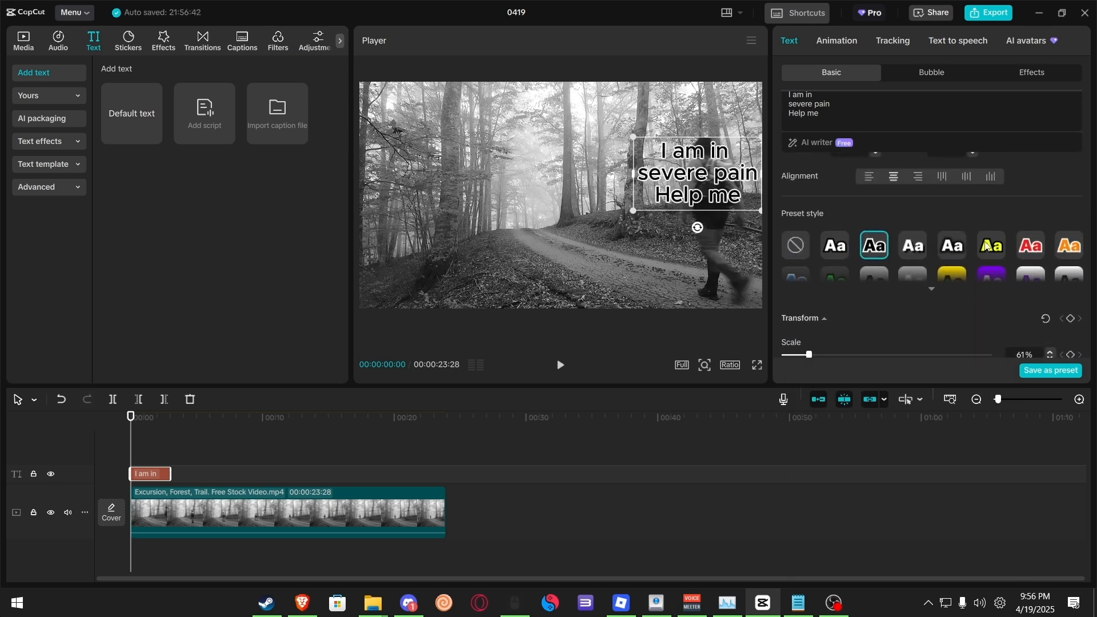
{"action": "left_click", "coordinate": [795, 246]}
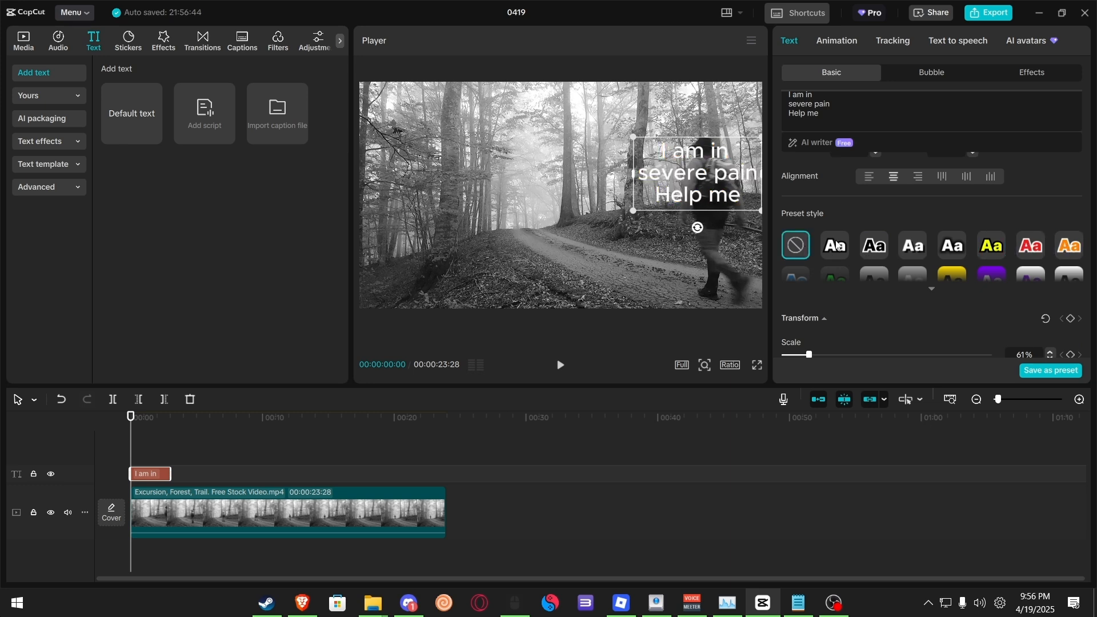
Step: Enable a black stroke on the text and set its thickness to 3
{"action": "scroll", "coordinate": [835, 245], "scroll_direction": "down", "scroll_amount": 5}
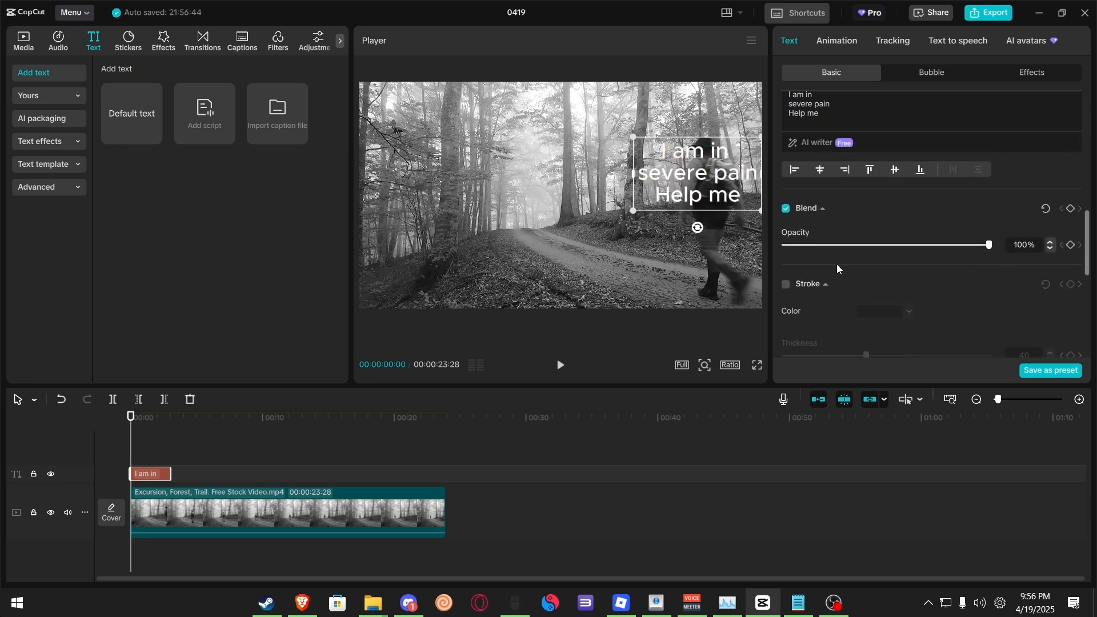
{"action": "scroll", "coordinate": [837, 264], "scroll_direction": "down", "scroll_amount": 1}
{"action": "left_click", "coordinate": [785, 258]}
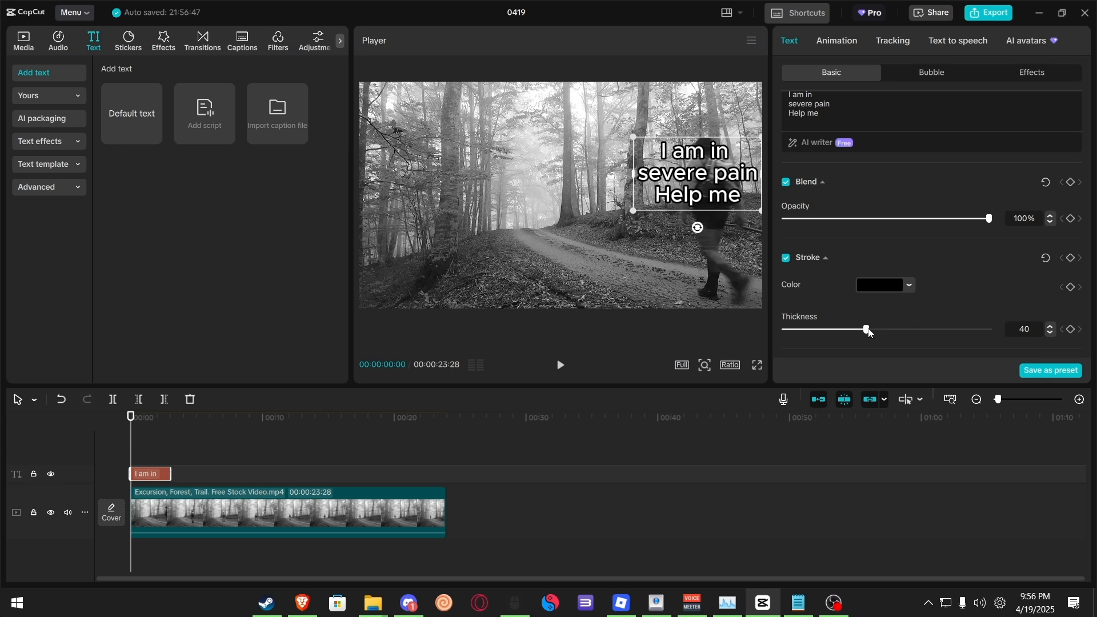
{"action": "mouse_move", "coordinate": [869, 333]}
{"action": "left_mouse_down"}
{"action": "mouse_move", "coordinate": [798, 329]}
{"action": "mouse_move", "coordinate": [987, 330]}
{"action": "left_mouse_up"}
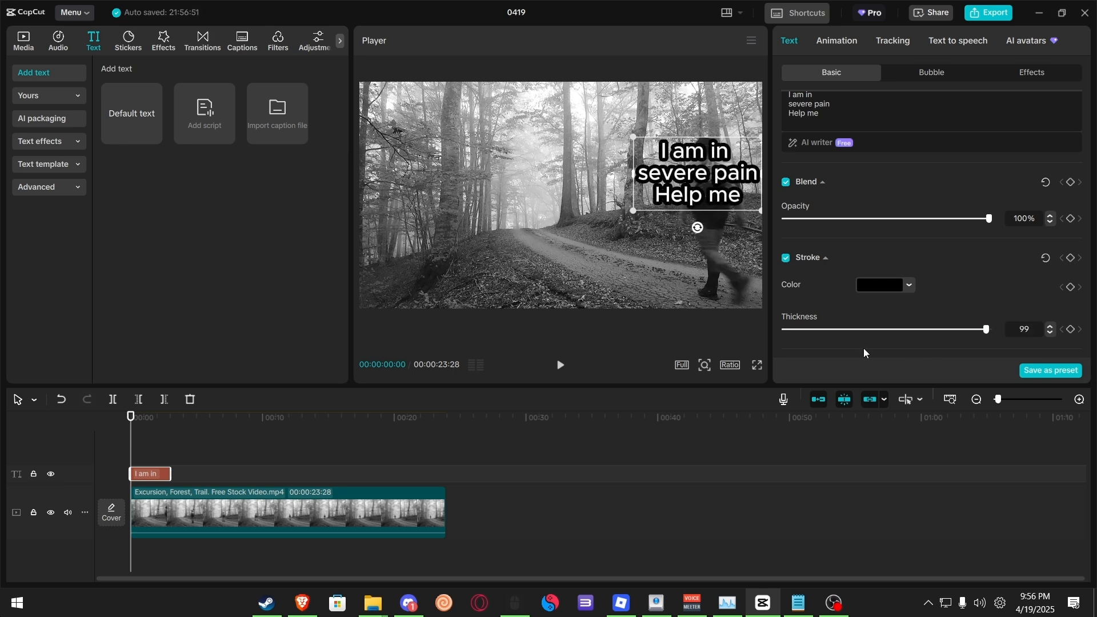
{"action": "left_click", "coordinate": [792, 330]}
{"action": "scroll", "coordinate": [799, 311], "scroll_direction": "down", "scroll_amount": 1}
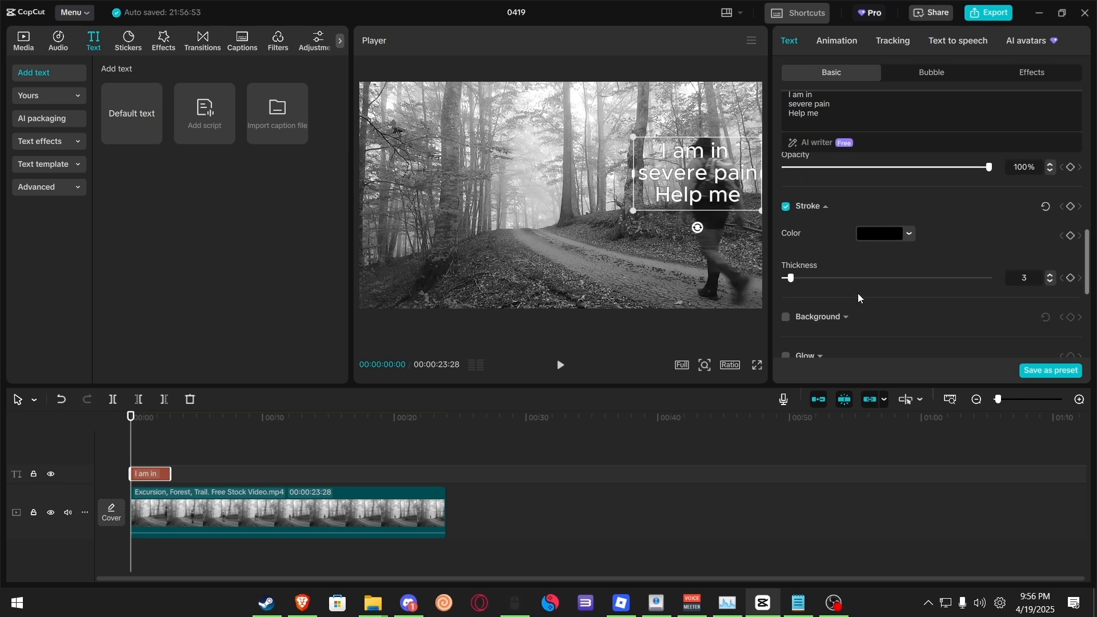
Step: Extend the text clip so it spans the full length of the hiking clip
{"action": "left_click", "coordinate": [843, 47]}
{"action": "left_click", "coordinate": [907, 43]}
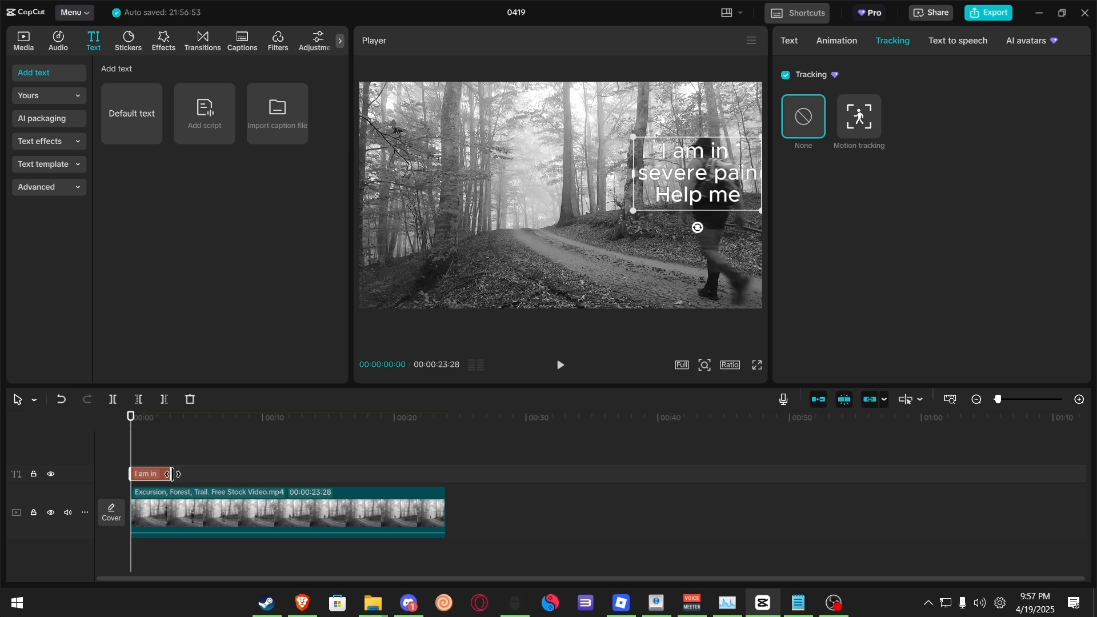
{"action": "left_click_drag", "start_coordinate": [170, 473], "coordinate": [443, 509]}
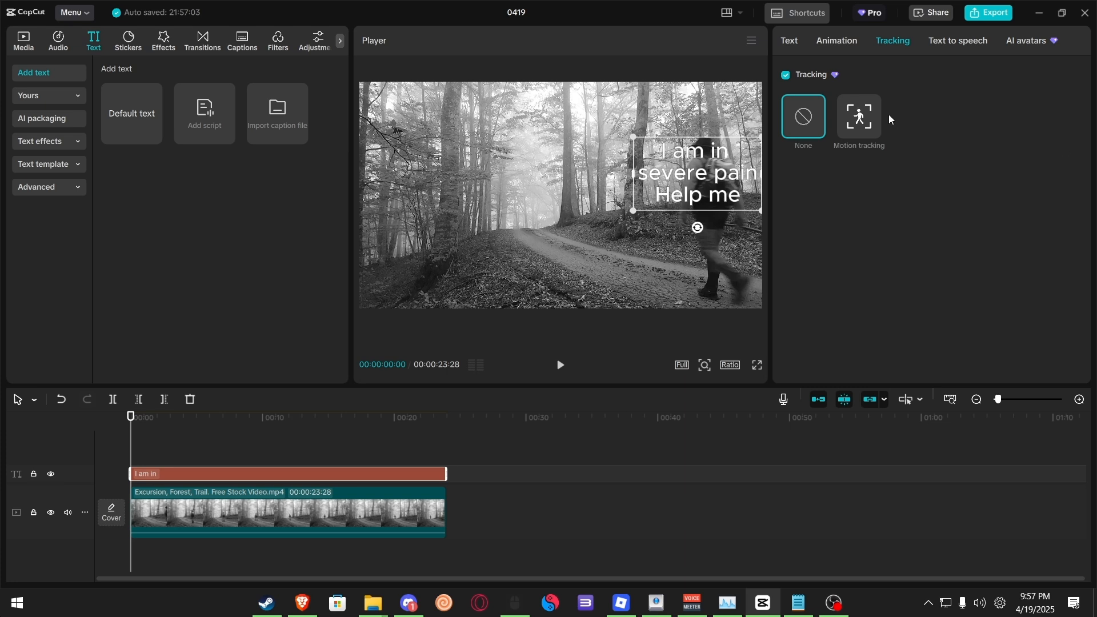
Step: Apply Motion tracking to the text, fitting the tracking box around the hiker, and start tracking
{"action": "left_click", "coordinate": [859, 117]}
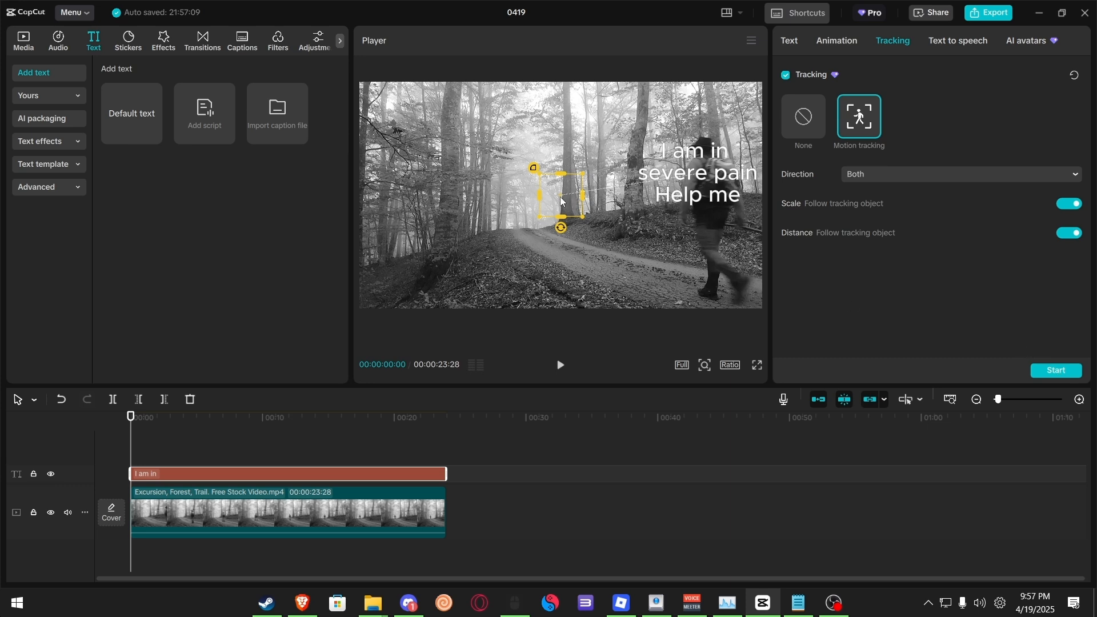
{"action": "left_click_drag", "start_coordinate": [562, 201], "coordinate": [707, 222]}
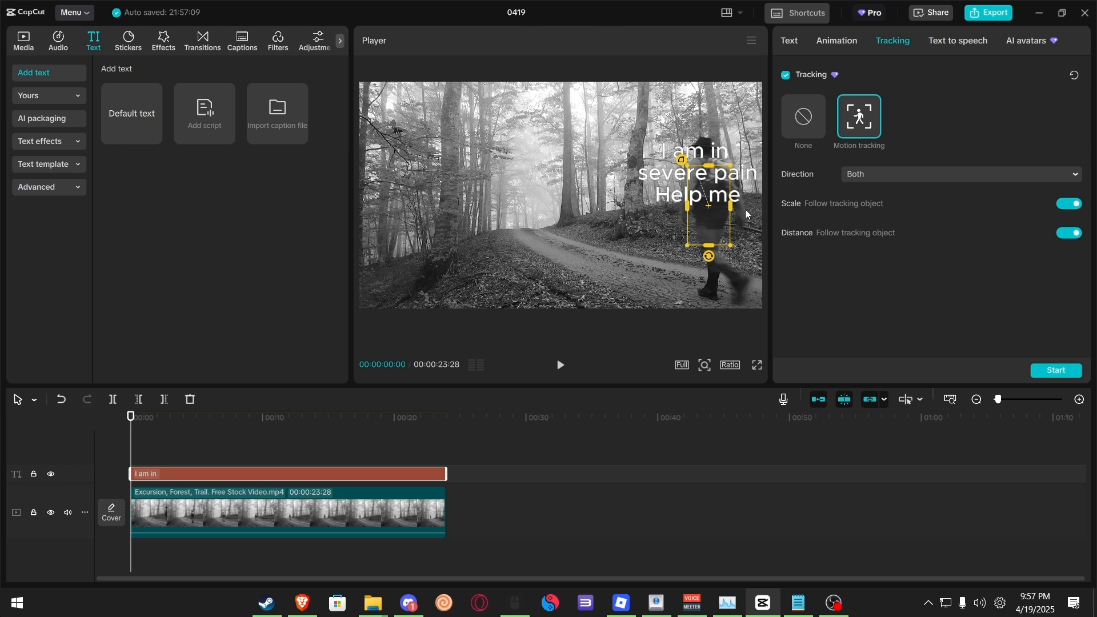
{"action": "mouse_move", "coordinate": [709, 170]}
{"action": "left_mouse_down"}
{"action": "mouse_move", "coordinate": [714, 137]}
{"action": "mouse_move", "coordinate": [720, 154]}
{"action": "left_mouse_up"}
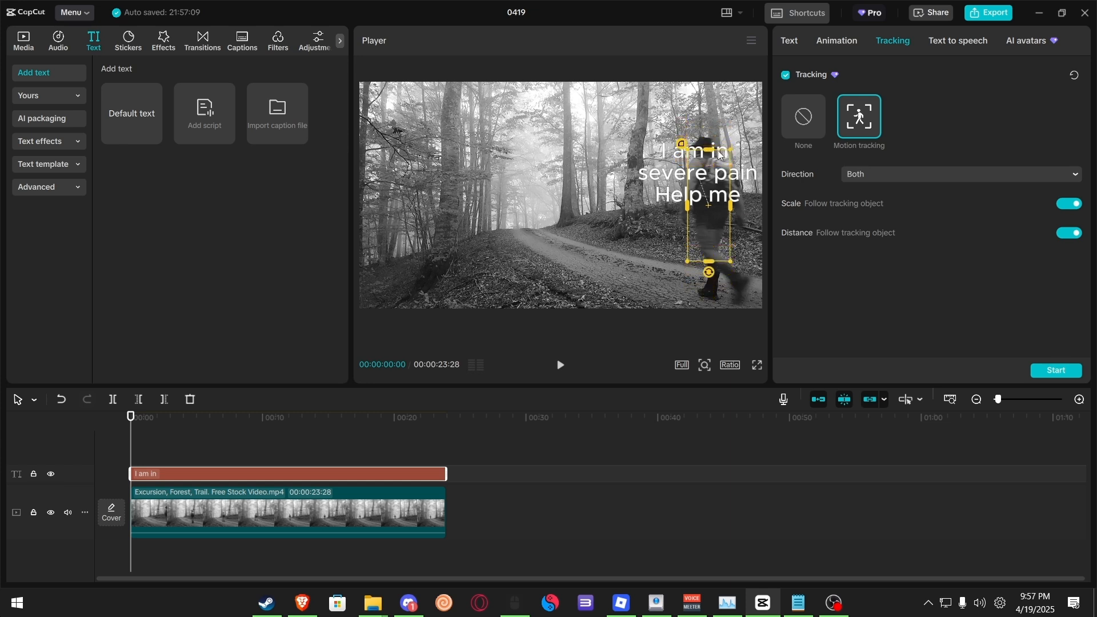
{"action": "left_click", "coordinate": [1057, 372]}
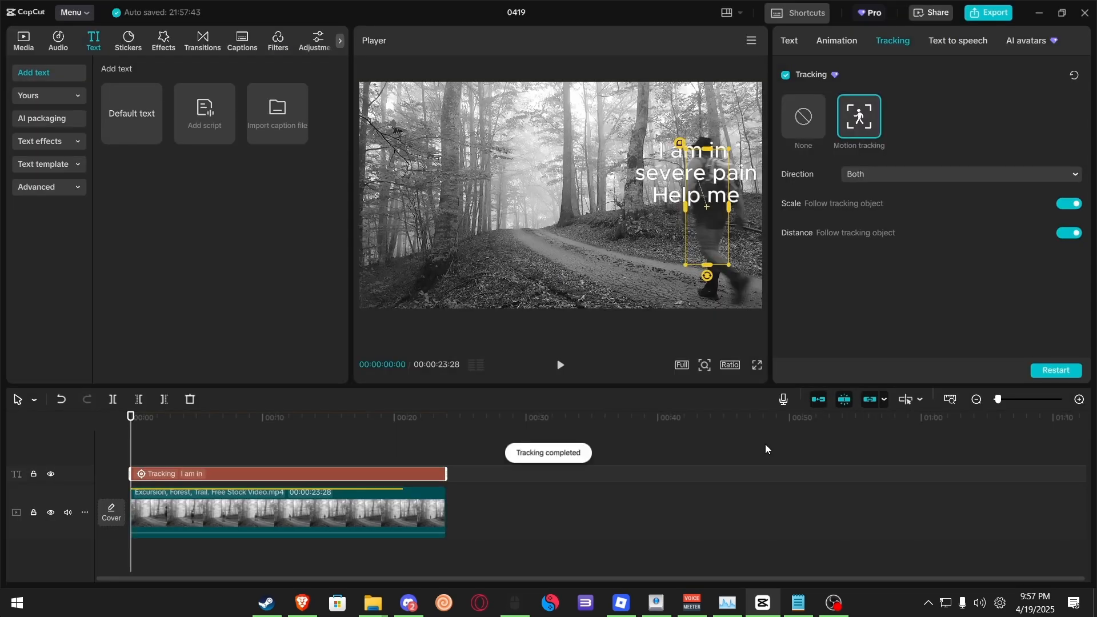
Step: Play back the tracked caption across the timeline and review the text clip's settings
{"action": "key", "text": "space"}
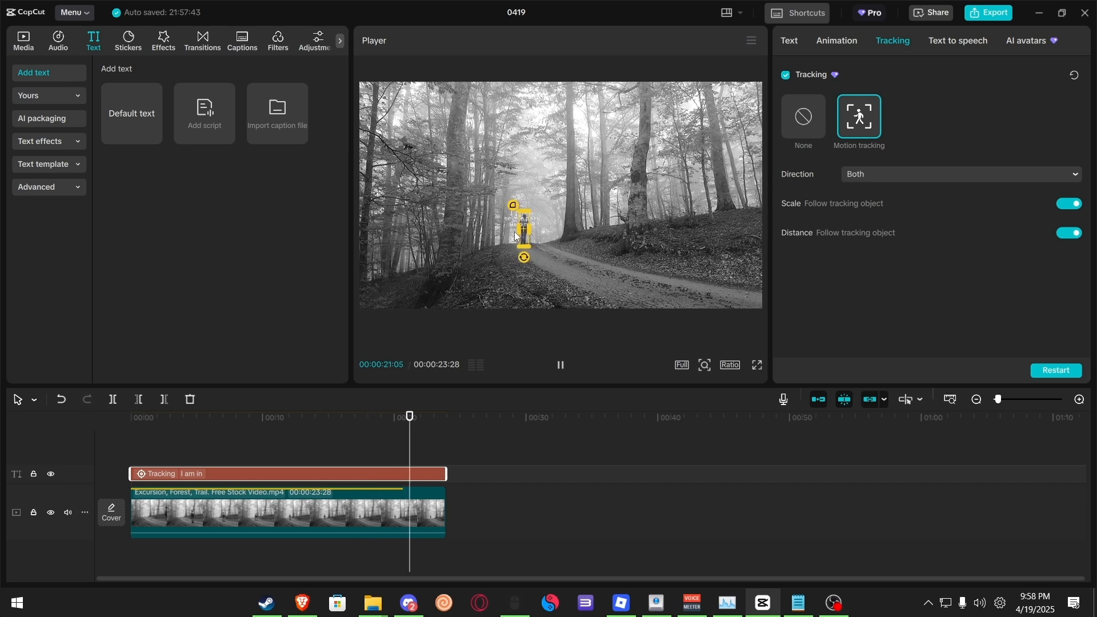
{"action": "key", "text": "space"}
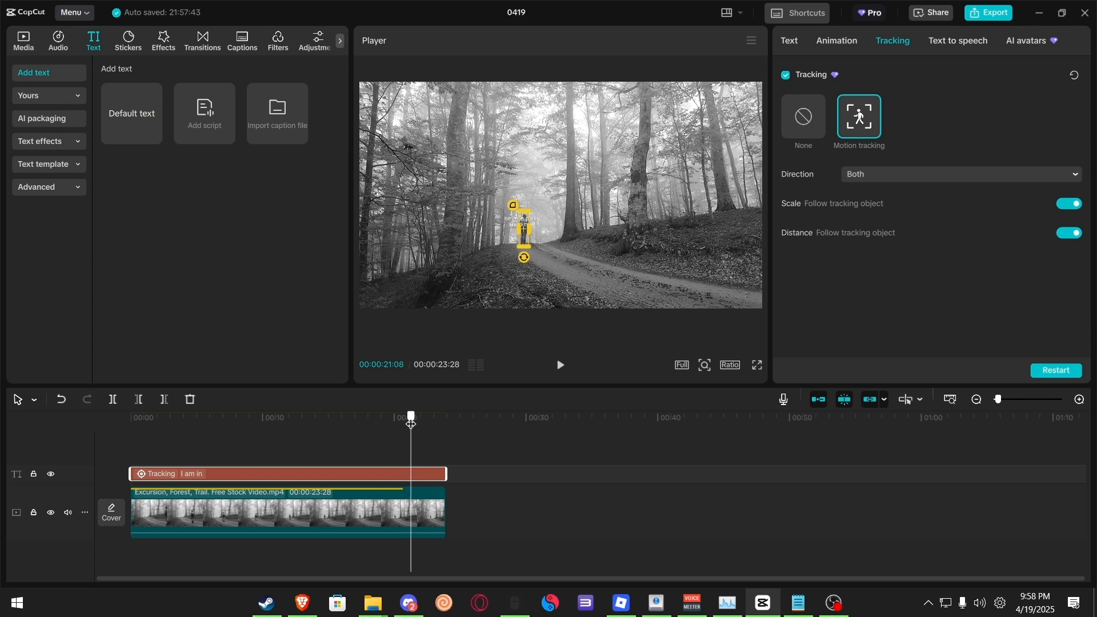
{"action": "left_click", "coordinate": [513, 493]}
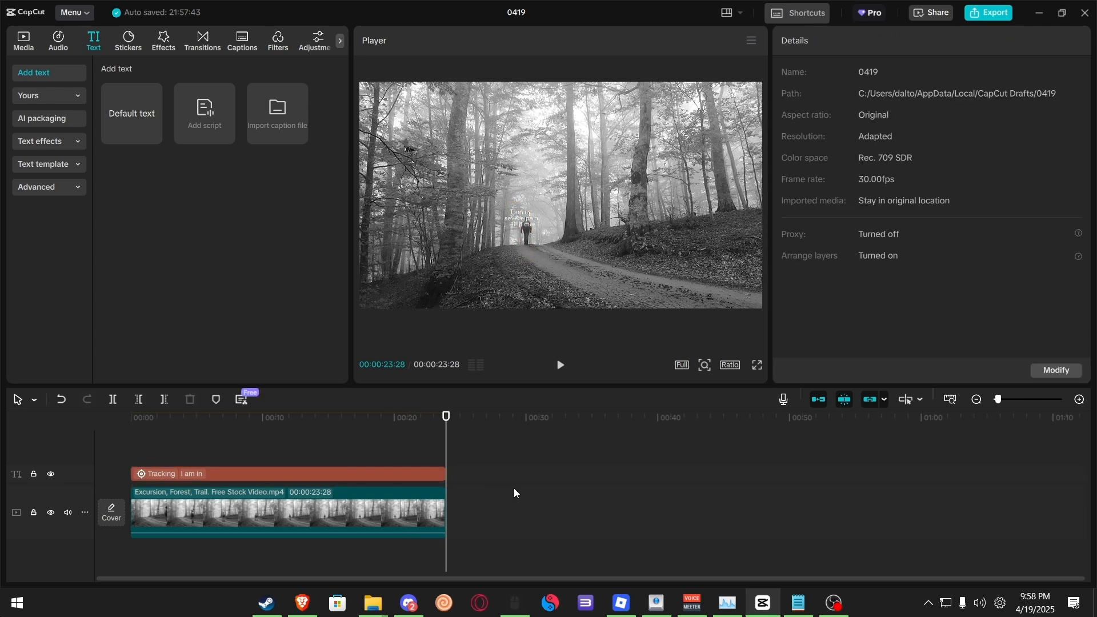
{"action": "left_click", "coordinate": [397, 418]}
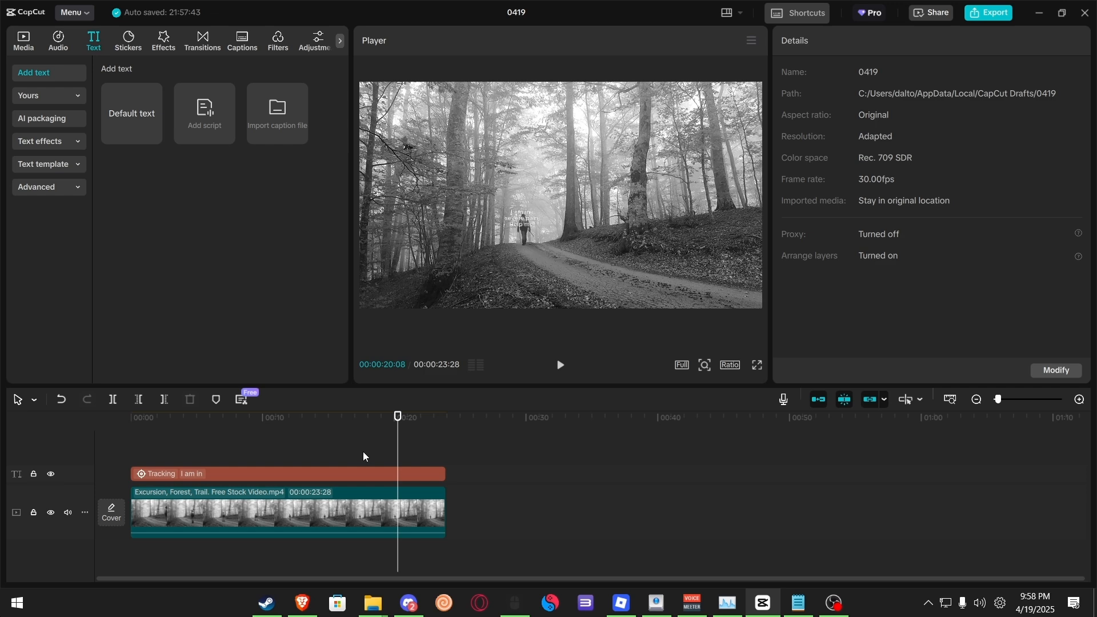
{"action": "left_click_drag", "start_coordinate": [316, 439], "coordinate": [433, 544]}
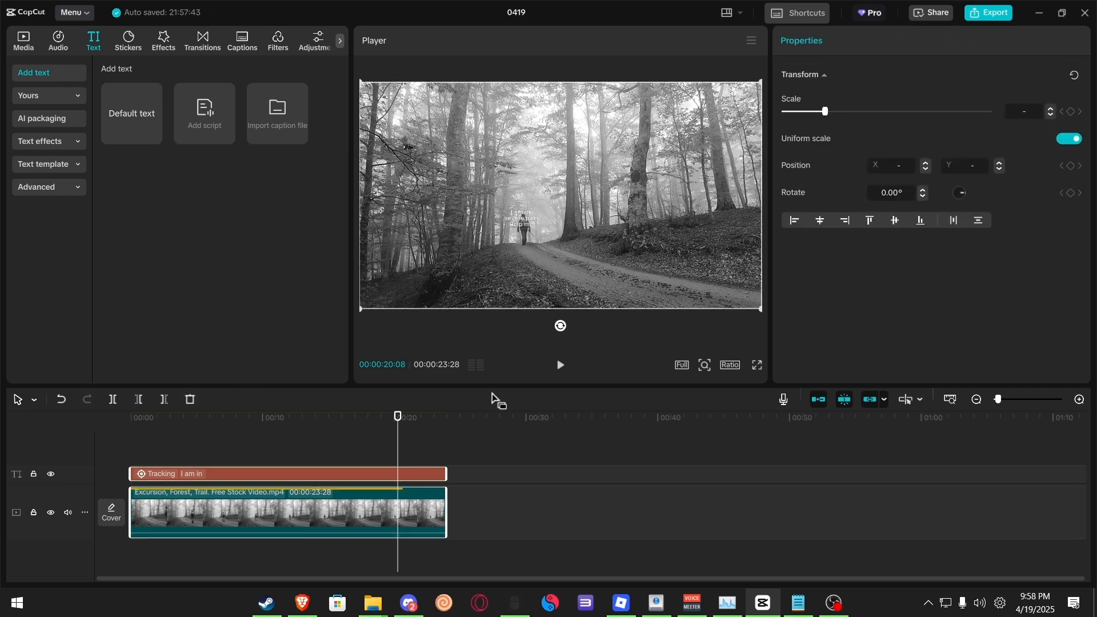
{"action": "left_click", "coordinate": [437, 440]}
{"action": "left_click", "coordinate": [393, 418]}
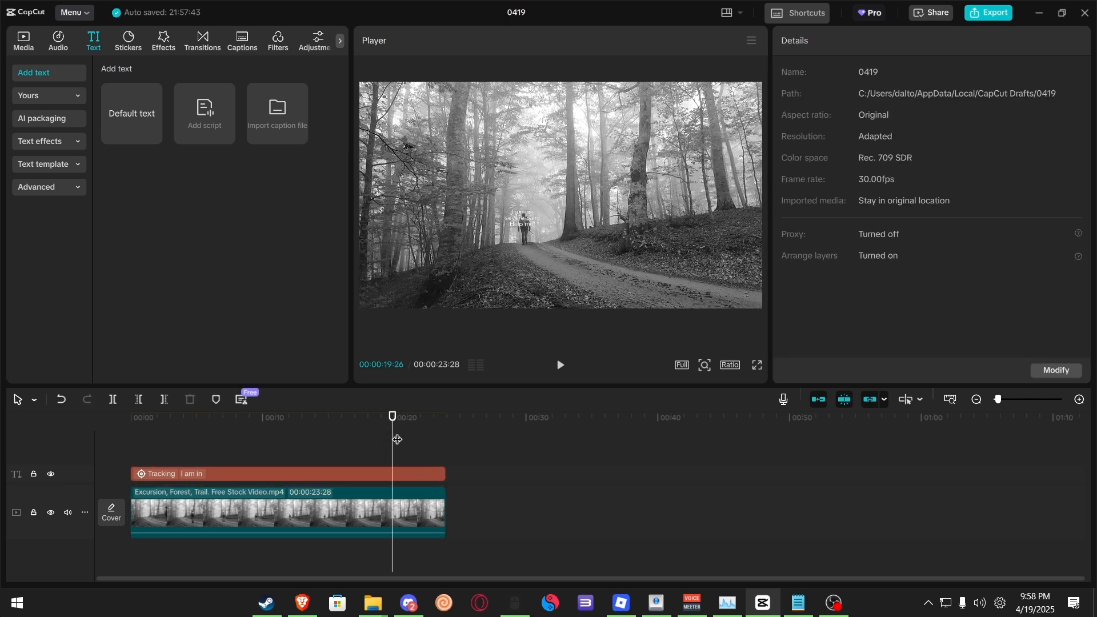
{"action": "left_click", "coordinate": [376, 476]}
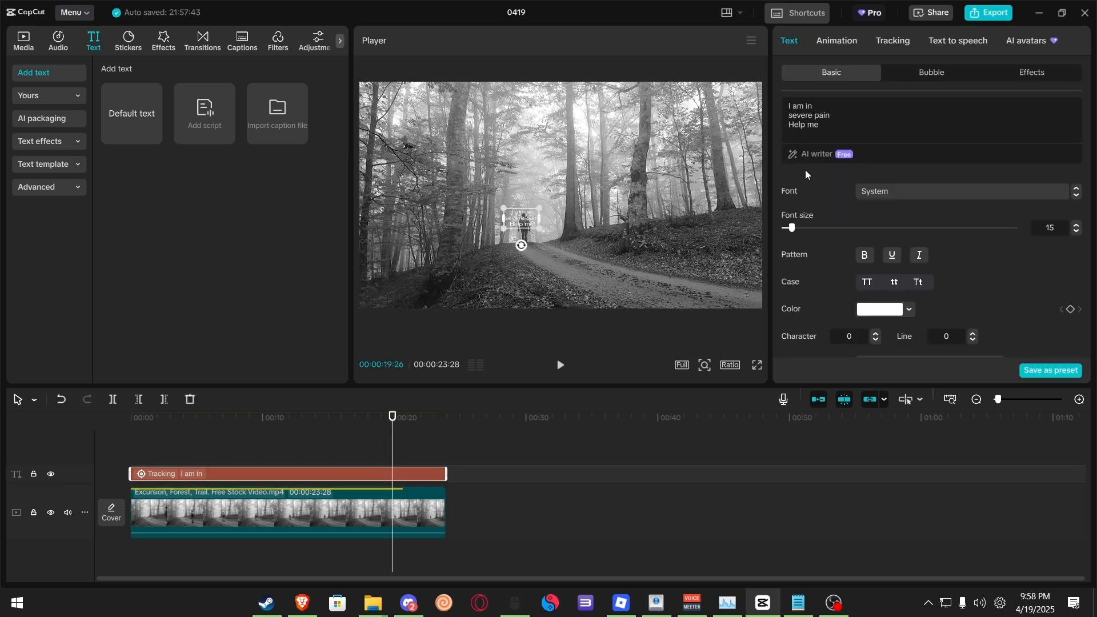
{"action": "scroll", "coordinate": [821, 198], "scroll_direction": "down", "scroll_amount": 10}
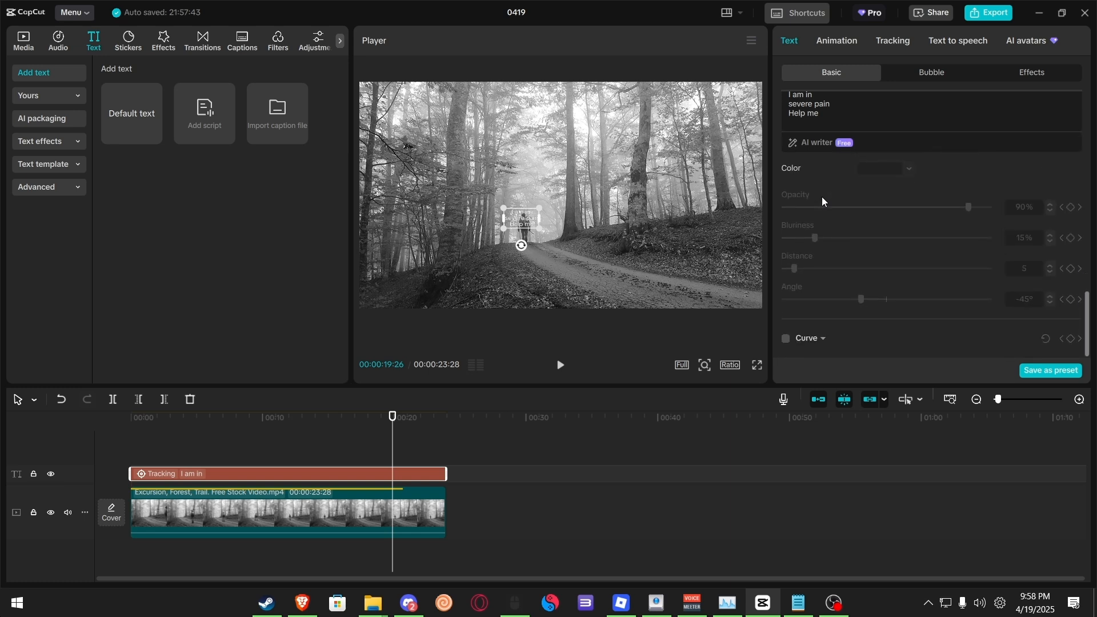
{"action": "scroll", "coordinate": [845, 218], "scroll_direction": "up", "scroll_amount": 3}
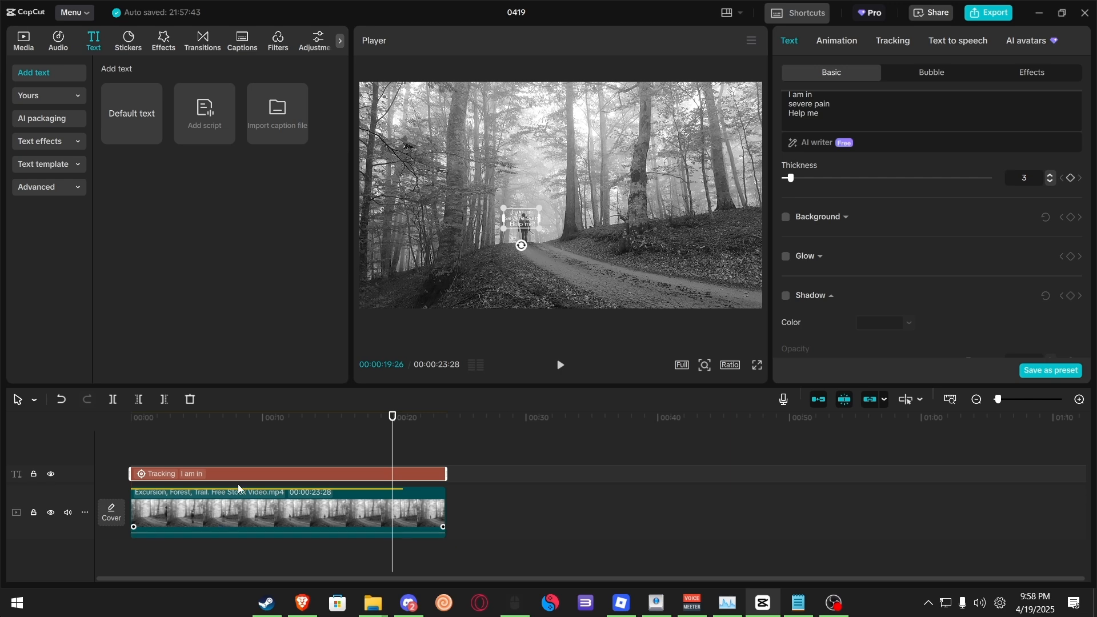
Step: Paste a copy of the hiking clip onto a new track just after the original's end
{"action": "left_click", "coordinate": [248, 505]}
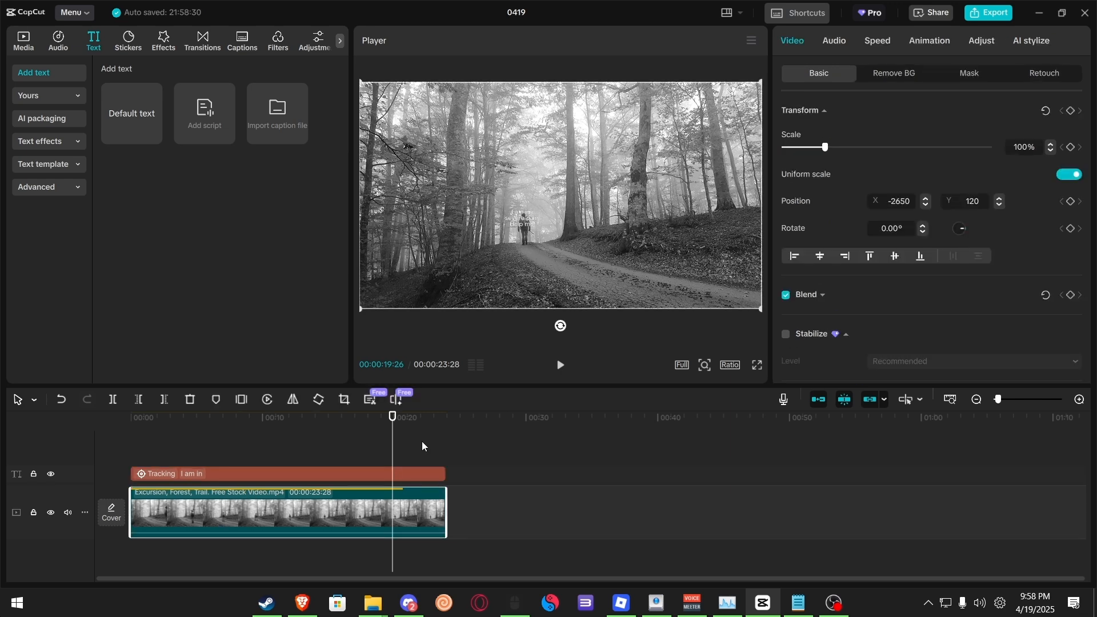
{"action": "left_click", "coordinate": [495, 420]}
{"action": "key", "text": "ctrl+v"}
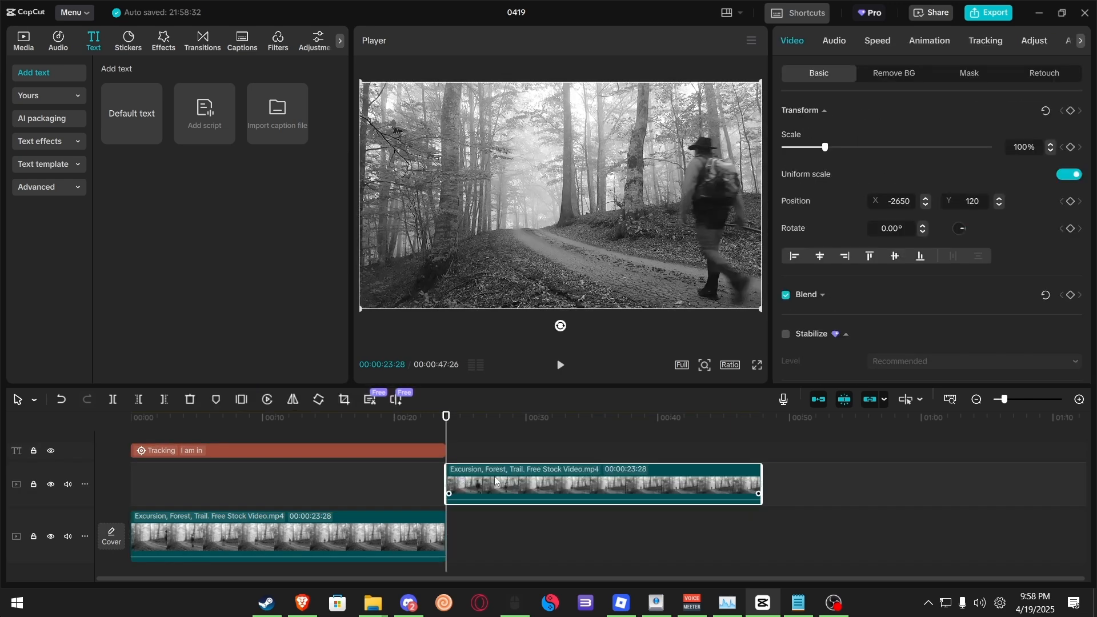
{"action": "left_click_drag", "start_coordinate": [495, 478], "coordinate": [540, 475]}
Step: Enable automatic background removal on the pasted clip
{"action": "left_click", "coordinate": [576, 430]}
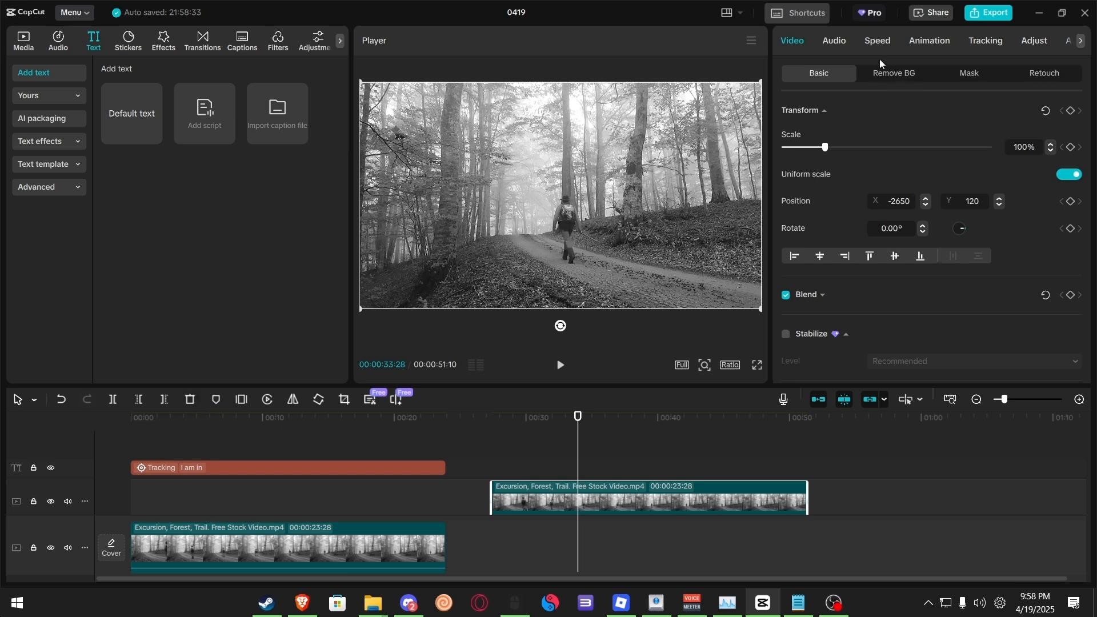
{"action": "right_click", "coordinate": [551, 486]}
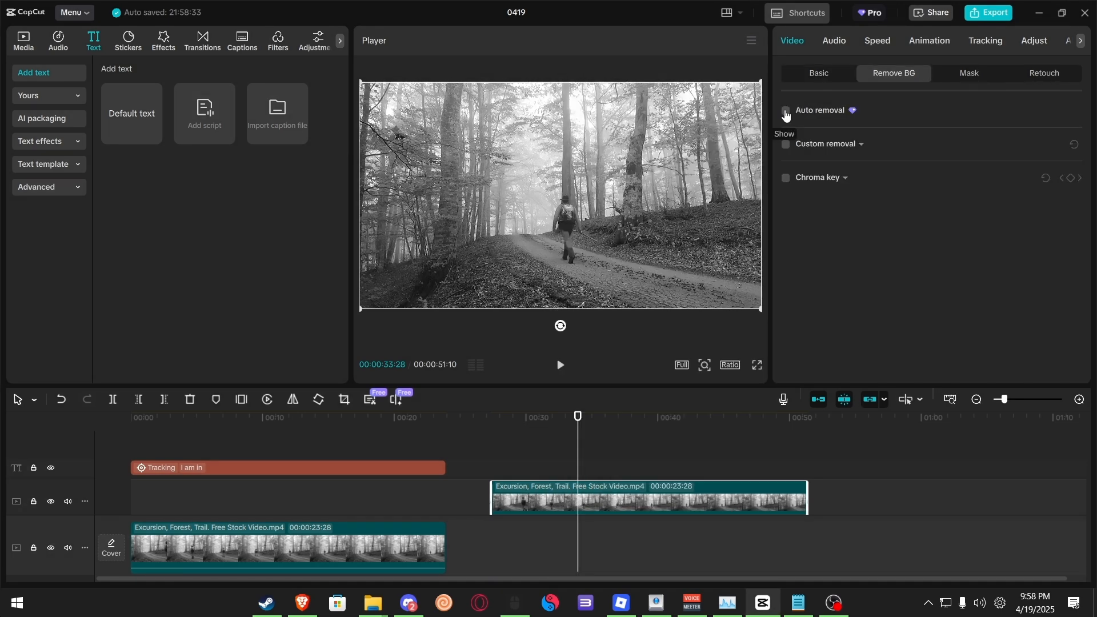
{"action": "left_click", "coordinate": [786, 111]}
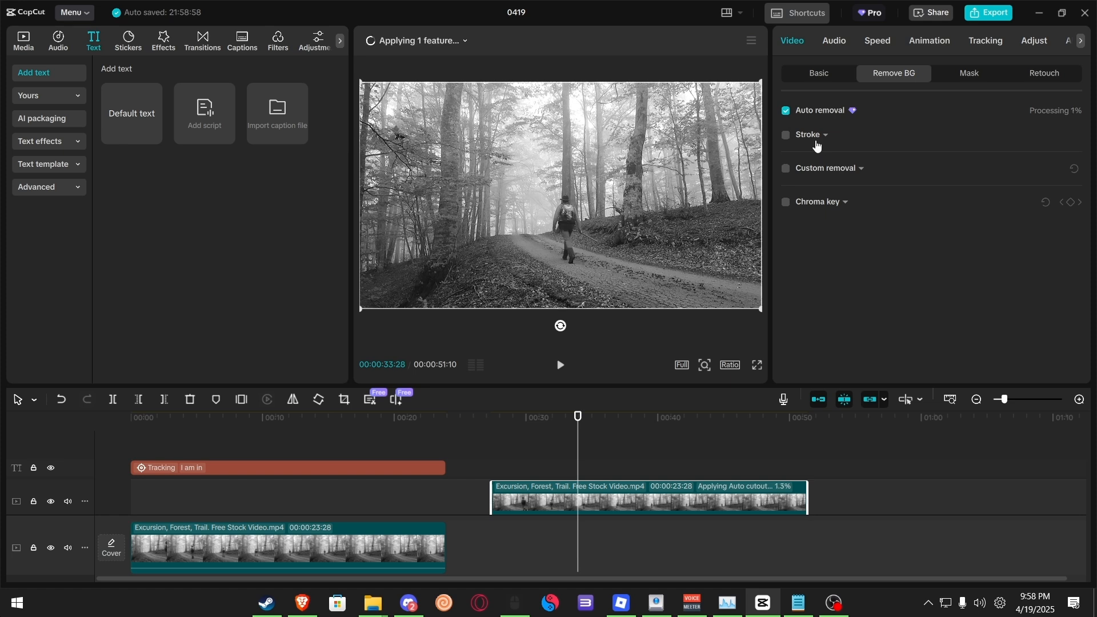
{"action": "left_click", "coordinate": [862, 169]}
{"action": "left_click", "coordinate": [862, 169]}
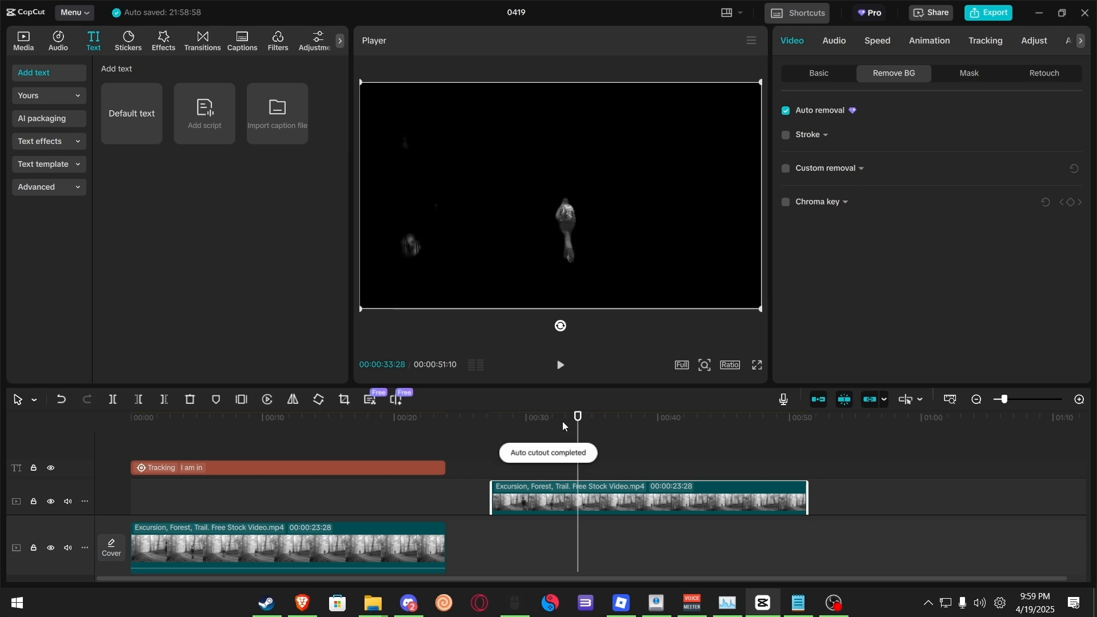
Step: Scrub and play the cut-out clip to check the hiker's isolation
{"action": "left_click_drag", "start_coordinate": [578, 421], "coordinate": [544, 421]}
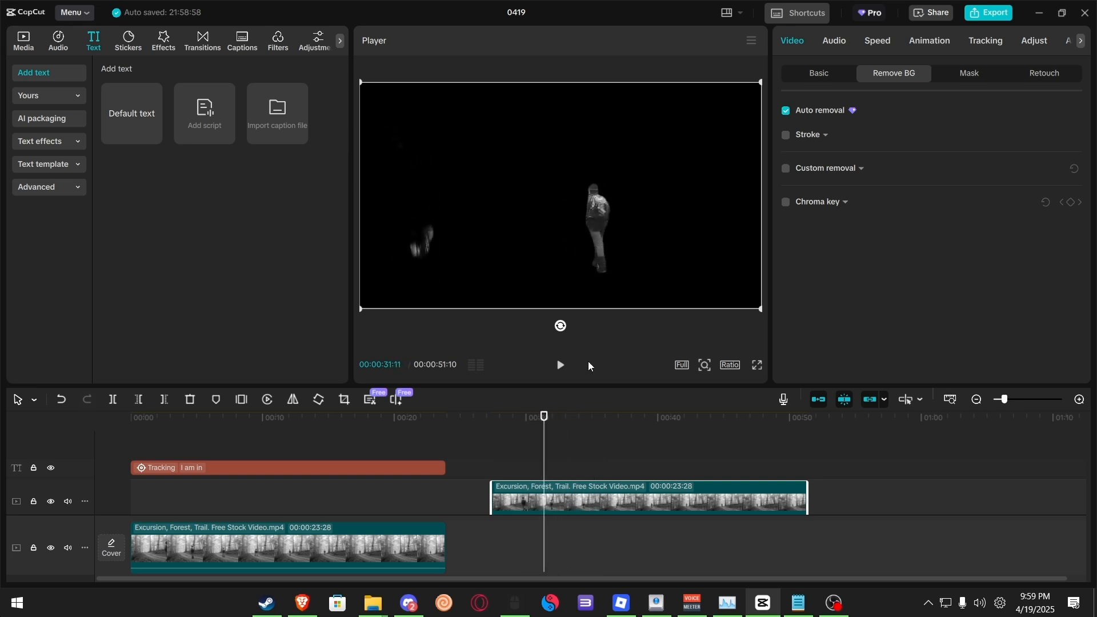
{"action": "key", "text": "space"}
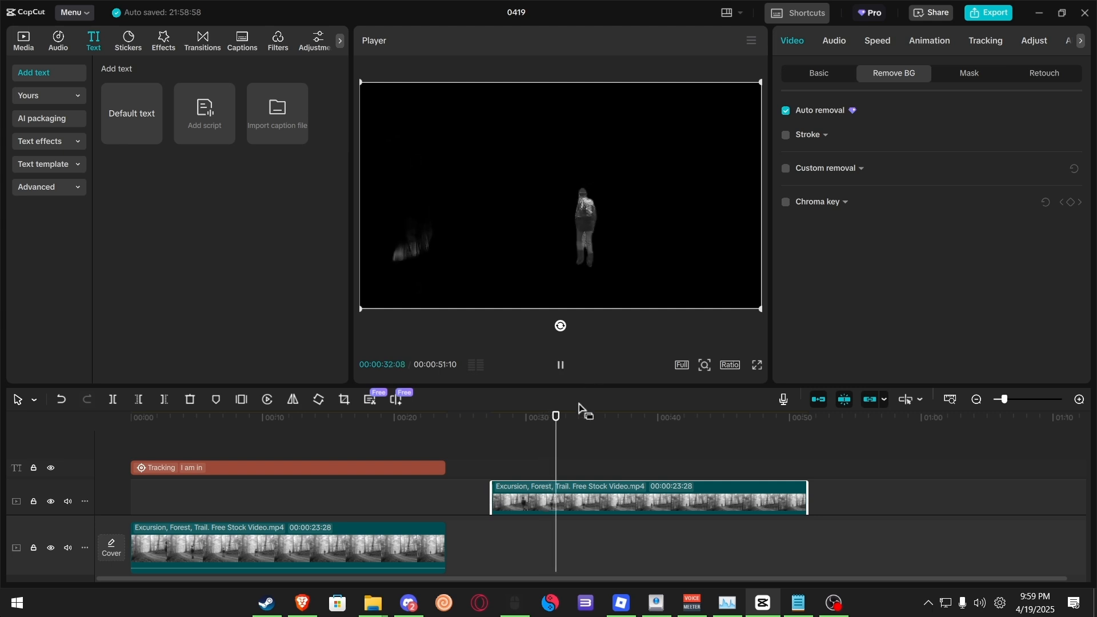
{"action": "key", "text": "space"}
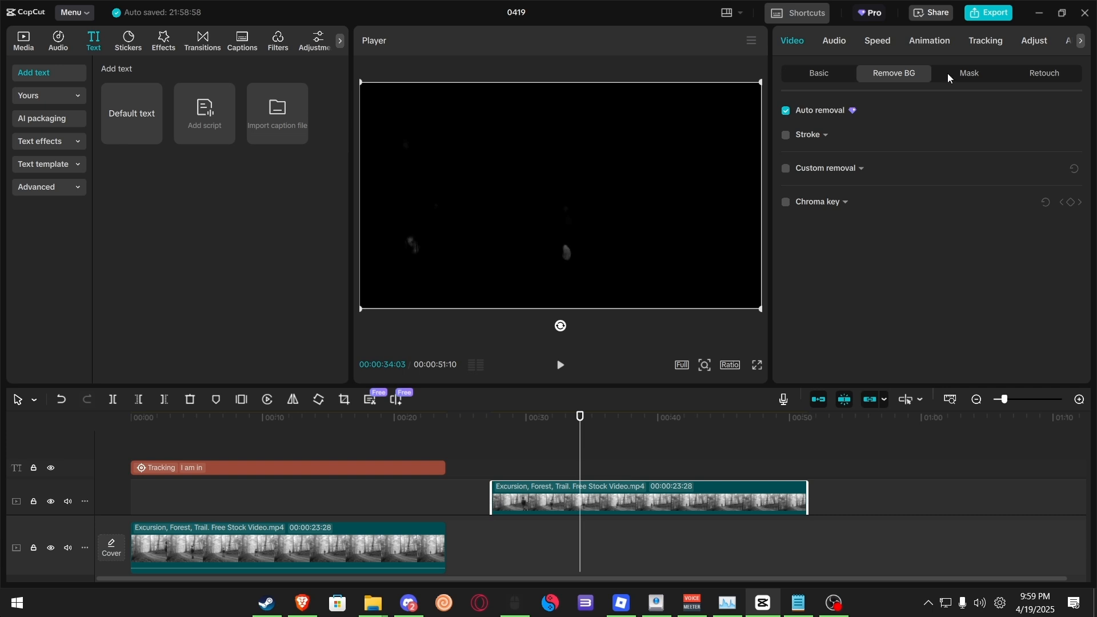
{"action": "left_click_drag", "start_coordinate": [579, 416], "coordinate": [556, 413]}
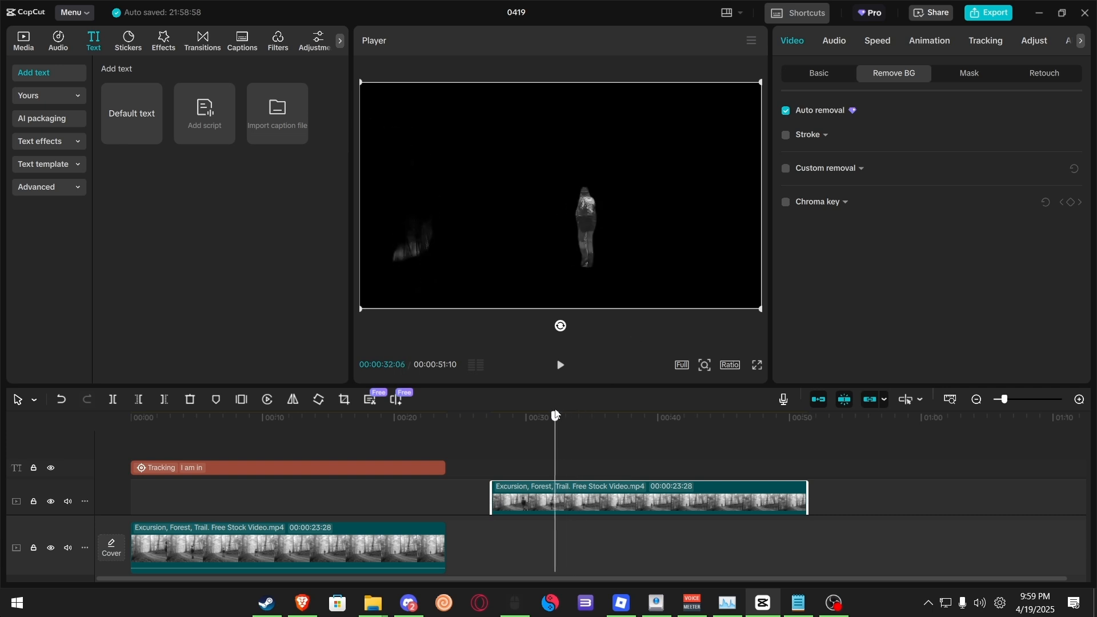
Step: Add a Rectangle mask to the cut-out clip and move it over the hiker
{"action": "left_click", "coordinate": [974, 74]}
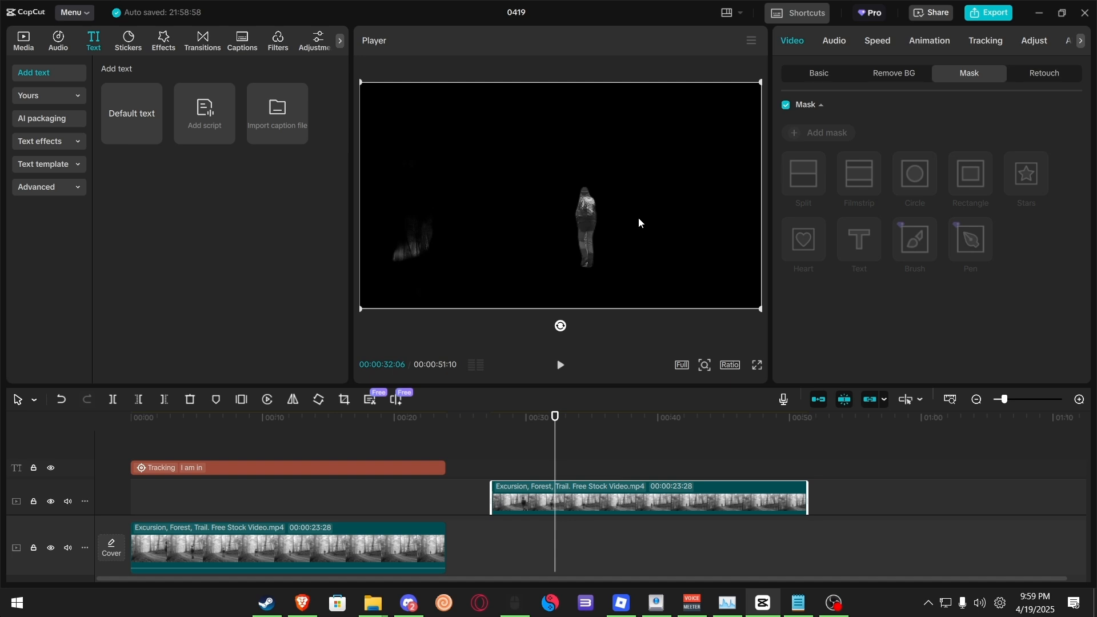
{"action": "left_click", "coordinate": [823, 132]}
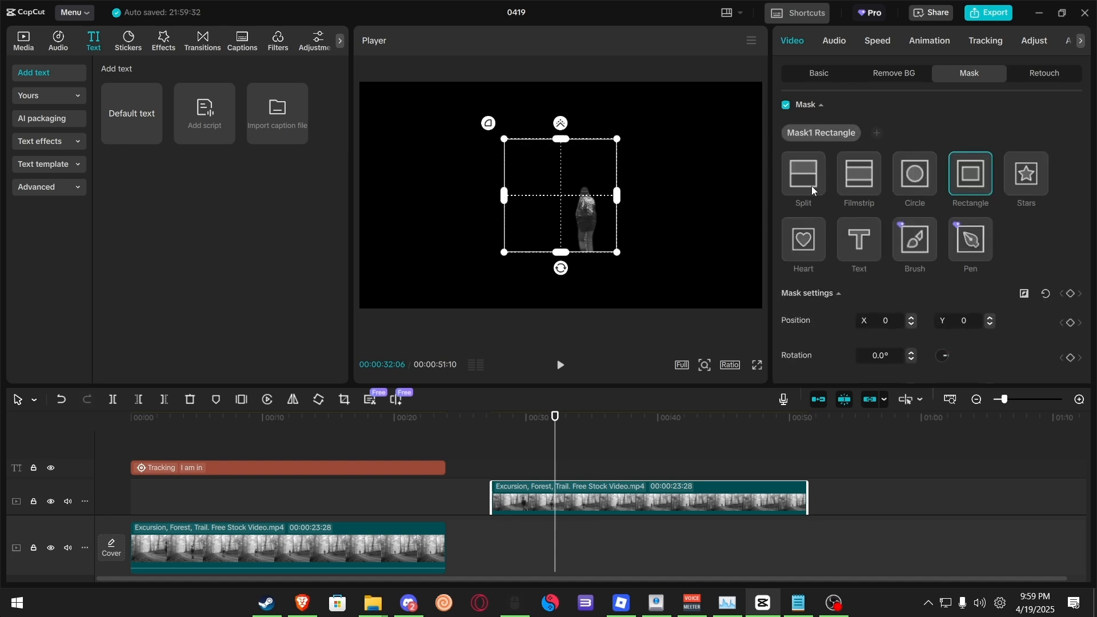
{"action": "left_click_drag", "start_coordinate": [581, 223], "coordinate": [612, 251]}
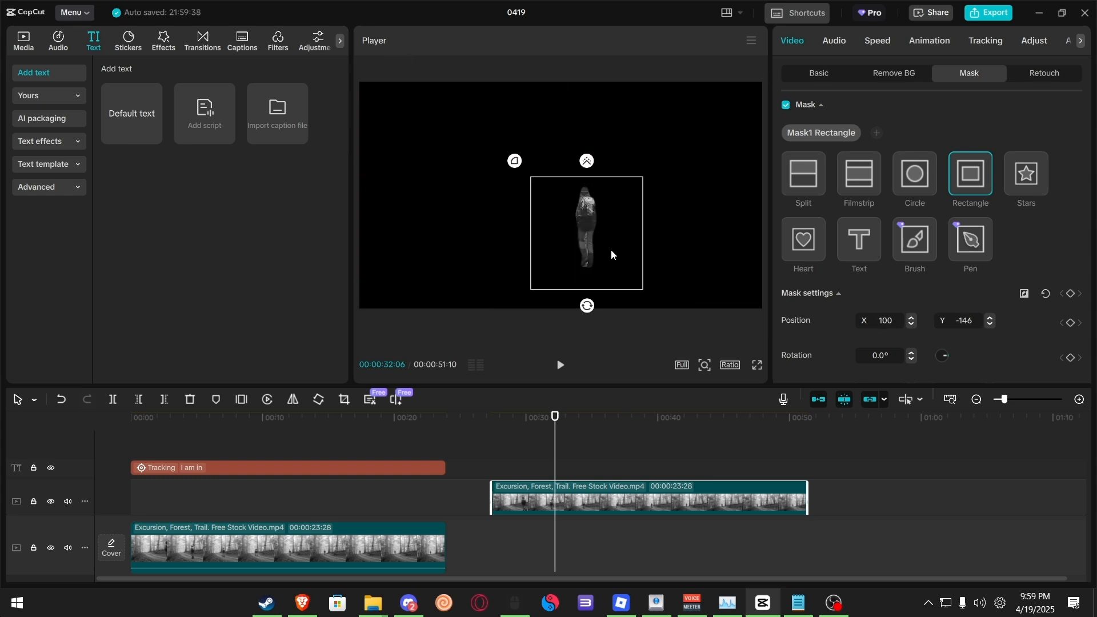
{"action": "scroll", "coordinate": [810, 297], "scroll_direction": "down", "scroll_amount": 3}
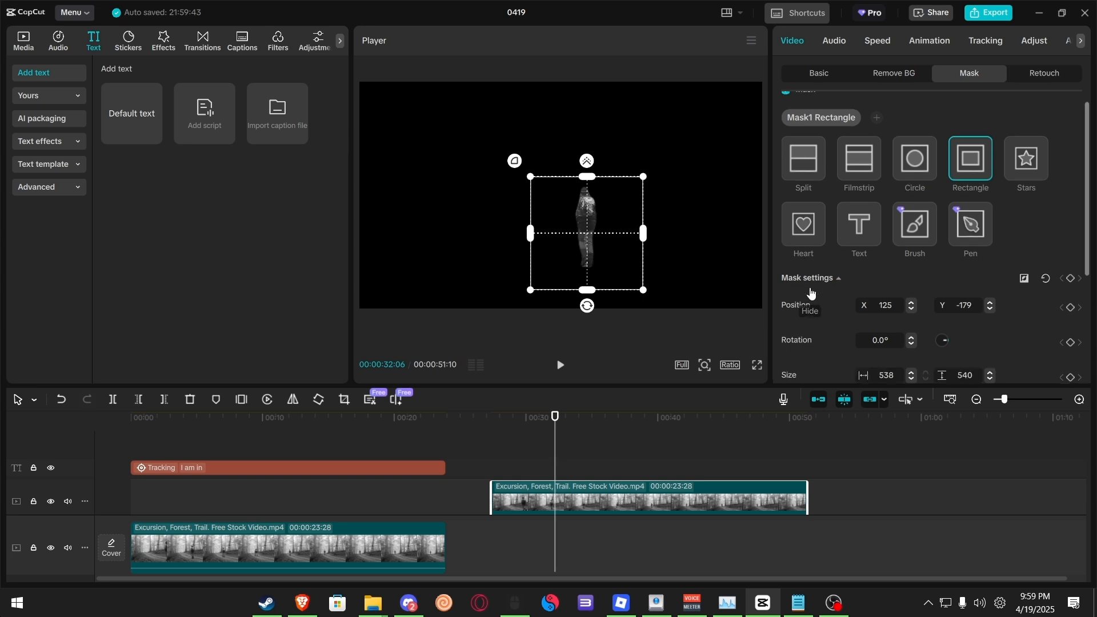
{"action": "scroll", "coordinate": [811, 294], "scroll_direction": "up", "scroll_amount": 3}
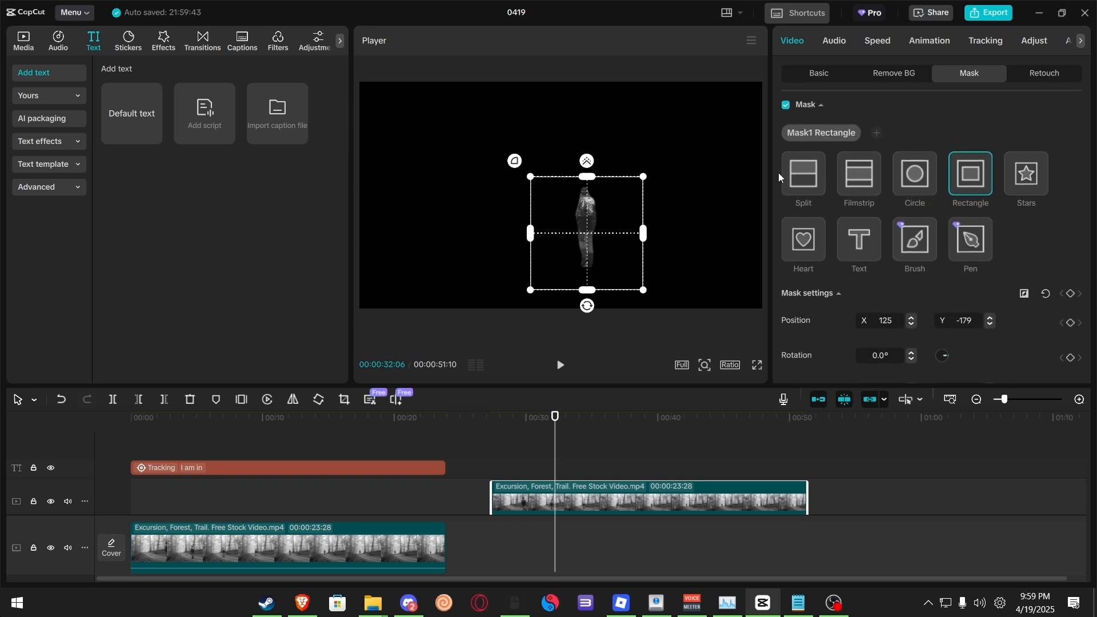
Step: Try reversing the mask, then switch Reverse off again and recentre the mask on the hiker
{"action": "left_click", "coordinate": [1027, 295]}
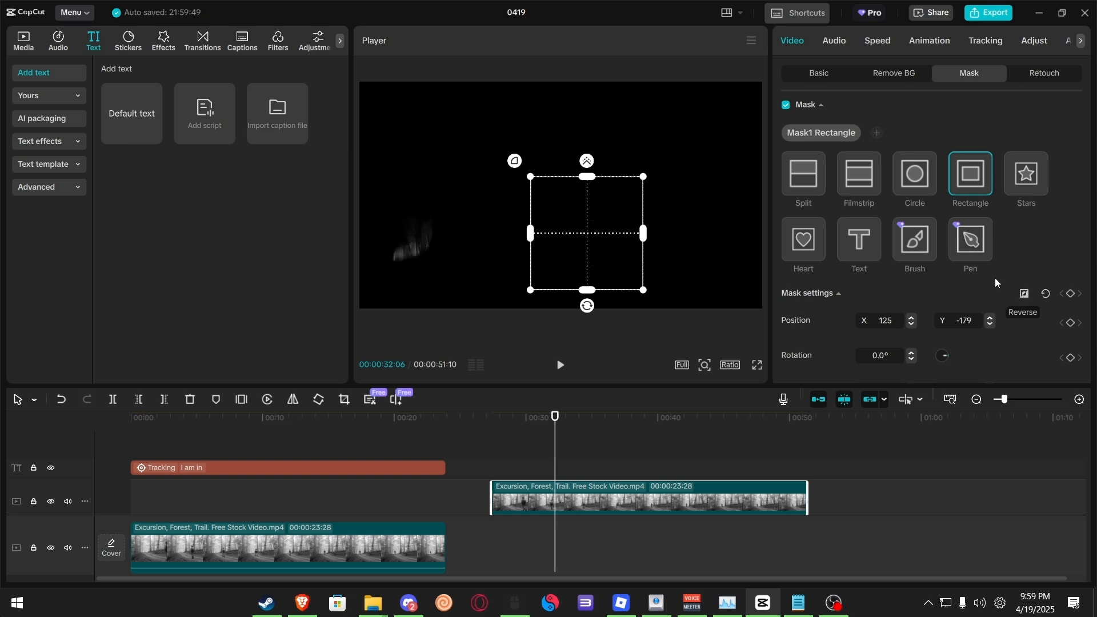
{"action": "left_click_drag", "start_coordinate": [577, 217], "coordinate": [715, 221]}
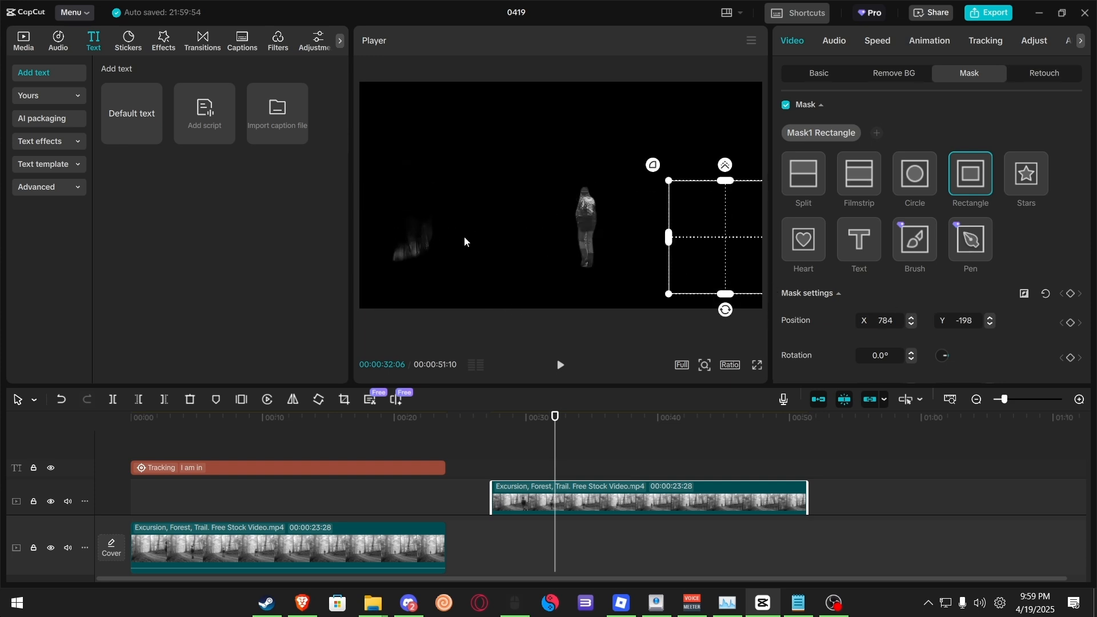
{"action": "scroll", "coordinate": [837, 261], "scroll_direction": "down", "scroll_amount": 5}
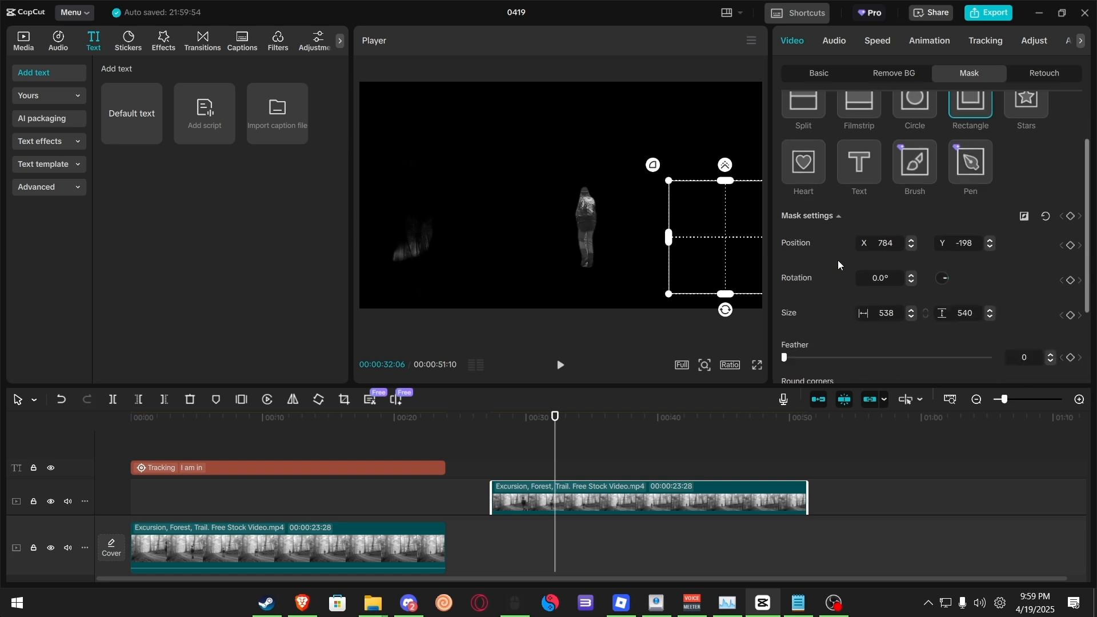
{"action": "scroll", "coordinate": [860, 281], "scroll_direction": "up", "scroll_amount": 5}
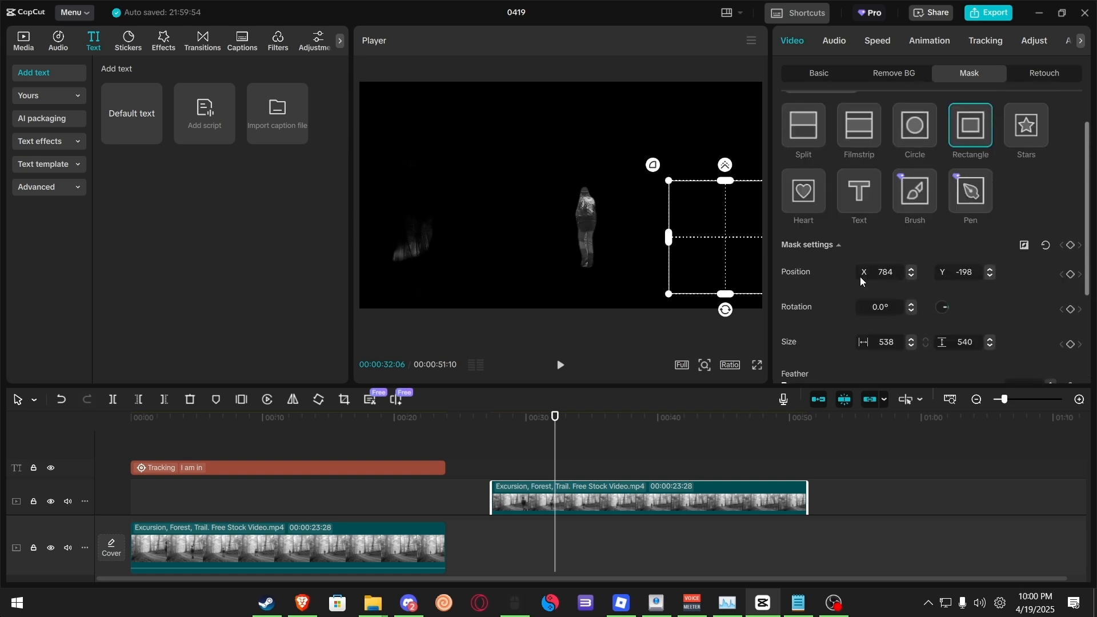
{"action": "left_click", "coordinate": [1024, 293]}
{"action": "left_click_drag", "start_coordinate": [711, 251], "coordinate": [565, 238]}
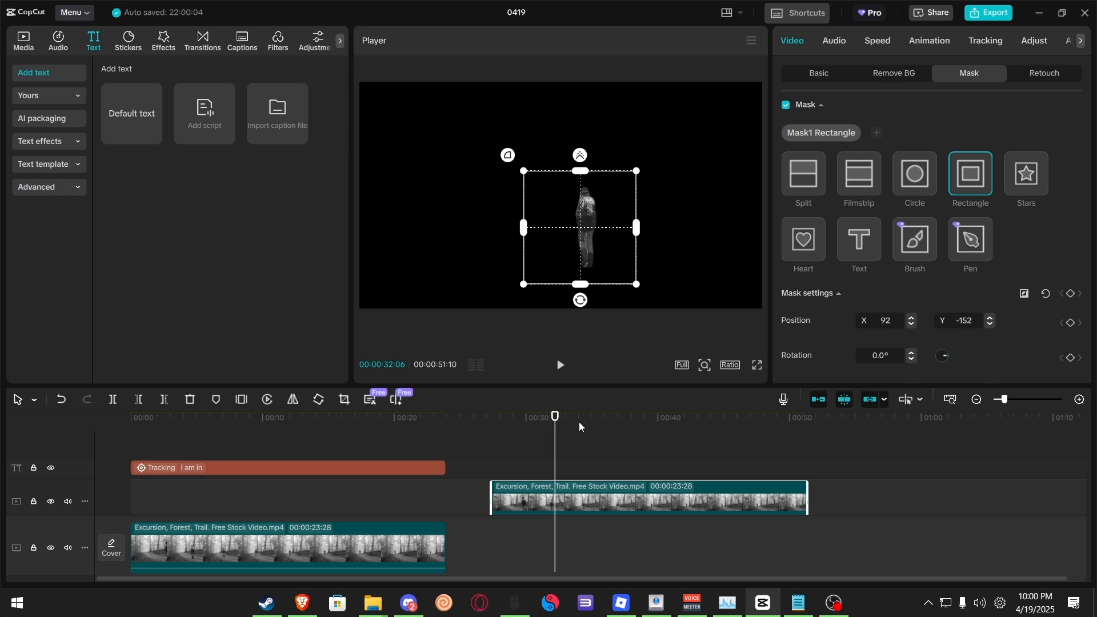
Step: Position the rectangle mask over the hiker at the start of the masked clip and add a position keyframe
{"action": "left_click_drag", "start_coordinate": [558, 426], "coordinate": [492, 428]}
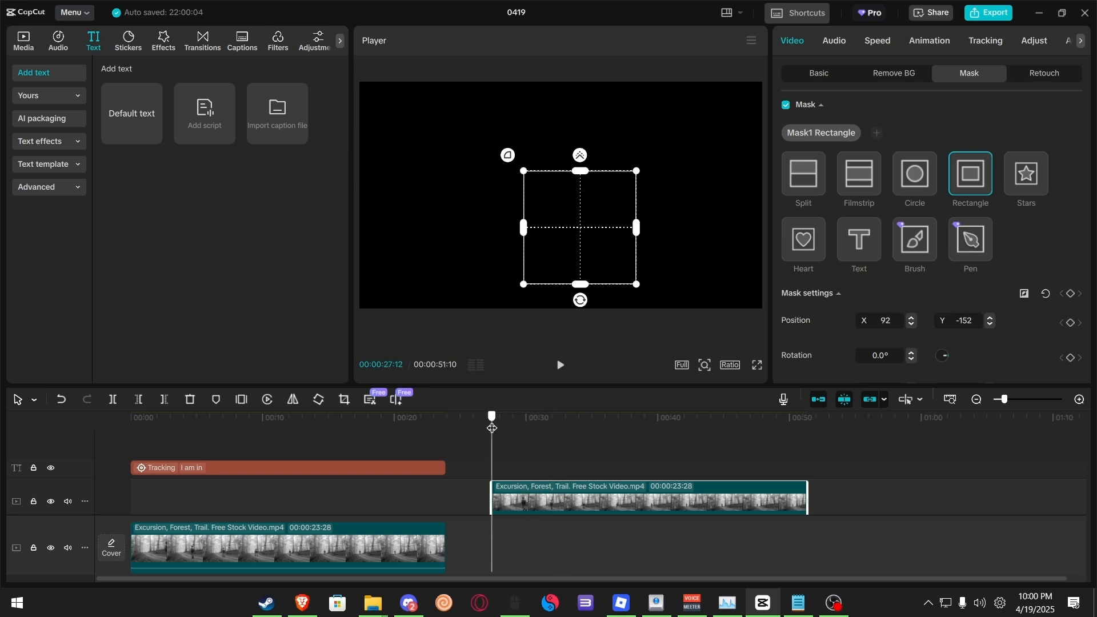
{"action": "left_click_drag", "start_coordinate": [595, 245], "coordinate": [709, 187]}
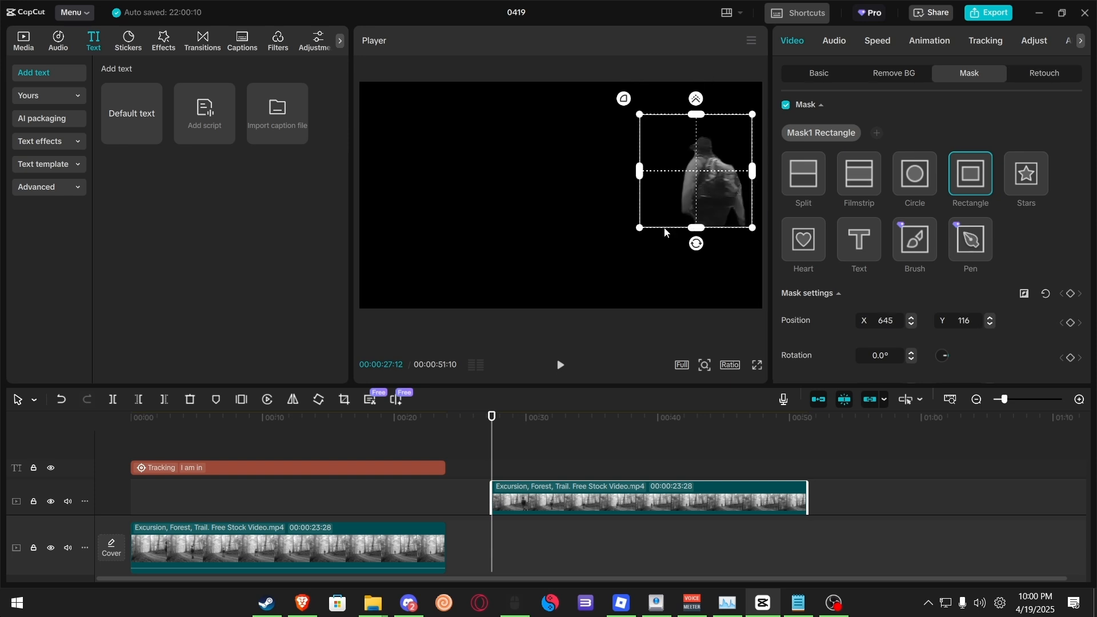
{"action": "left_click_drag", "start_coordinate": [699, 228], "coordinate": [719, 263]}
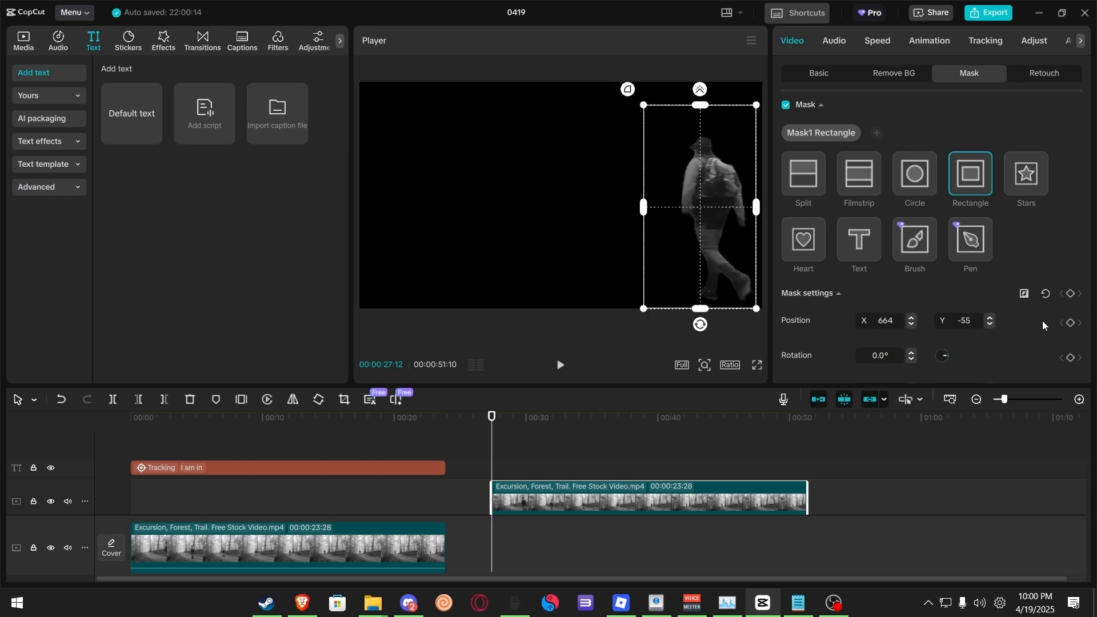
{"action": "left_click", "coordinate": [1071, 323]}
Step: Add a mask position keyframe near the clip's end and move the mask over the hiker there
{"action": "left_click_drag", "start_coordinate": [494, 423], "coordinate": [518, 422]}
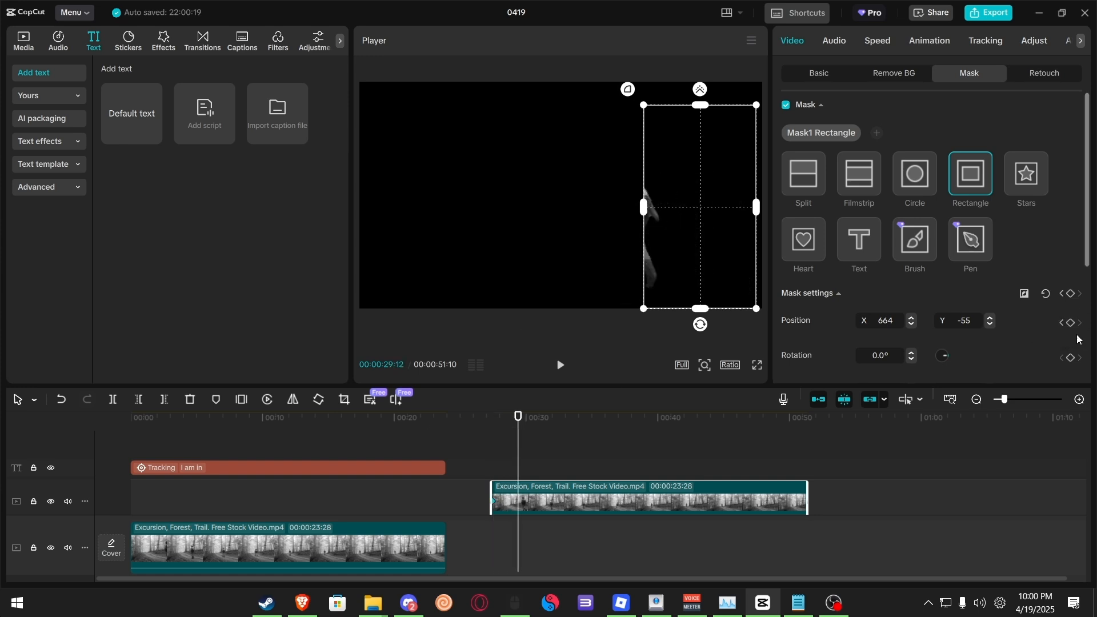
{"action": "left_click", "coordinate": [782, 423]}
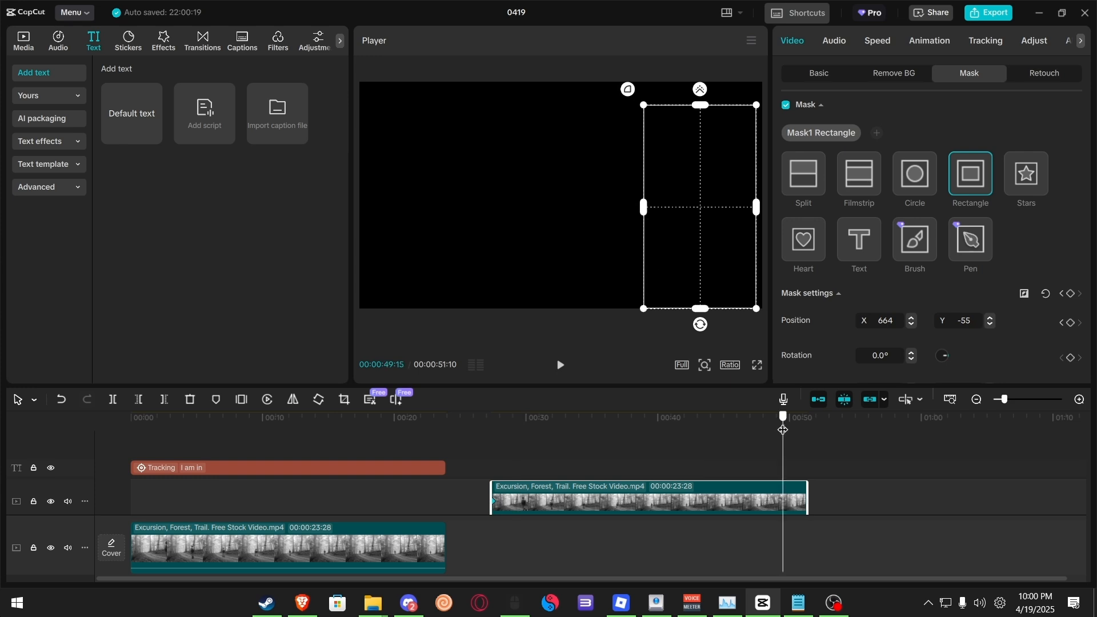
{"action": "left_click", "coordinate": [1071, 324]}
{"action": "left_click_drag", "start_coordinate": [670, 244], "coordinate": [506, 223]}
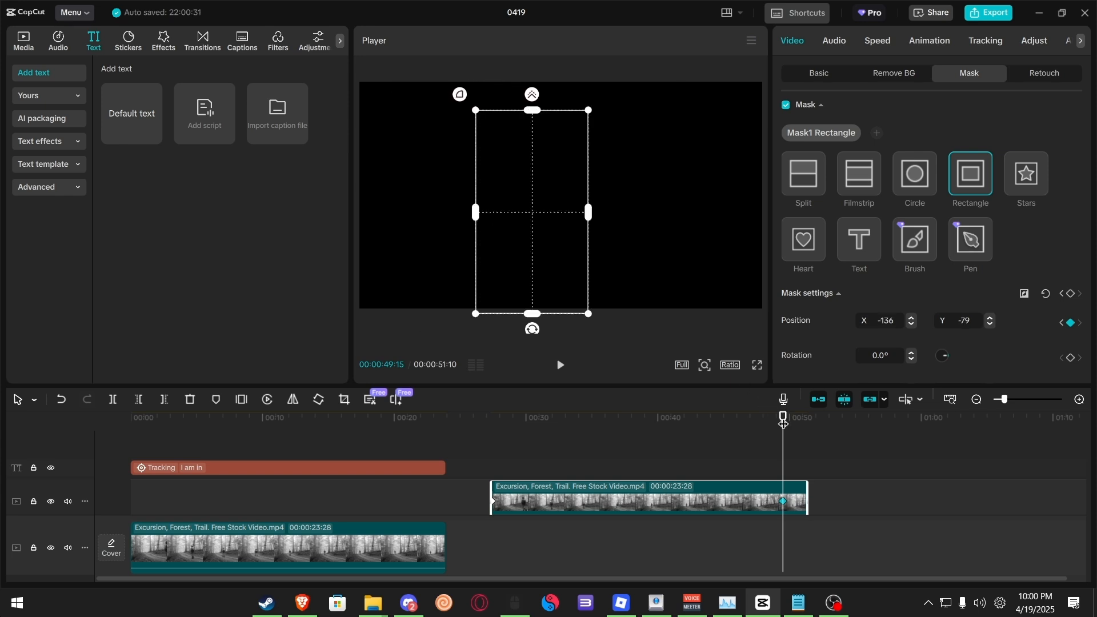
Step: Add a mid-clip mask keyframe, shifting the mask to follow the hiker
{"action": "left_click_drag", "start_coordinate": [784, 422], "coordinate": [645, 443]}
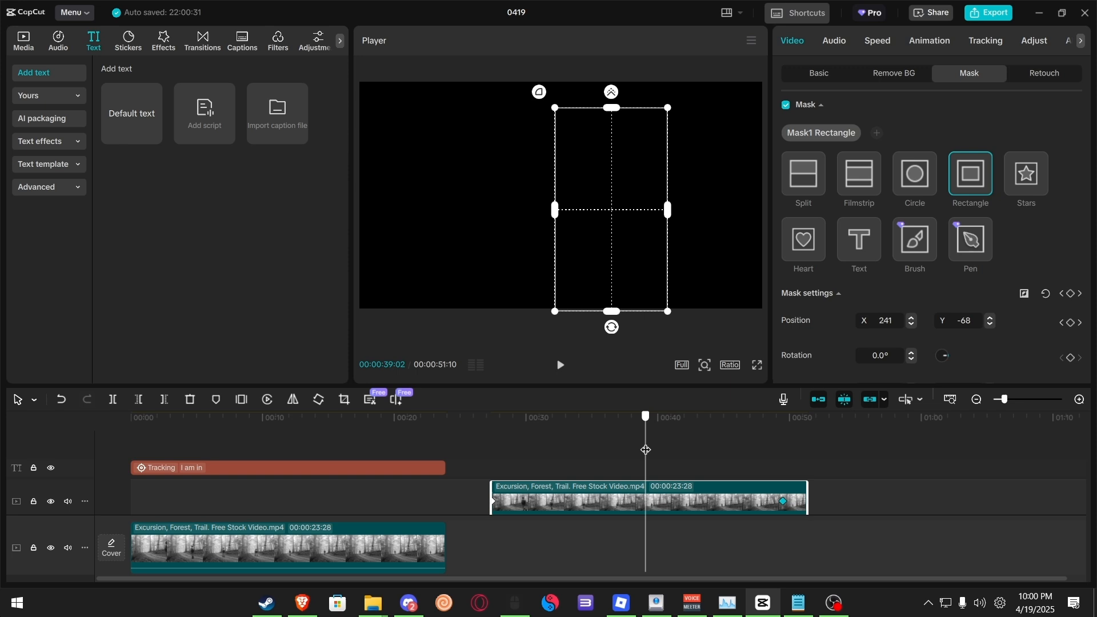
{"action": "left_click", "coordinate": [1079, 322]}
{"action": "left_click_drag", "start_coordinate": [517, 240], "coordinate": [474, 232]}
{"action": "left_click_drag", "start_coordinate": [785, 427], "coordinate": [682, 444]}
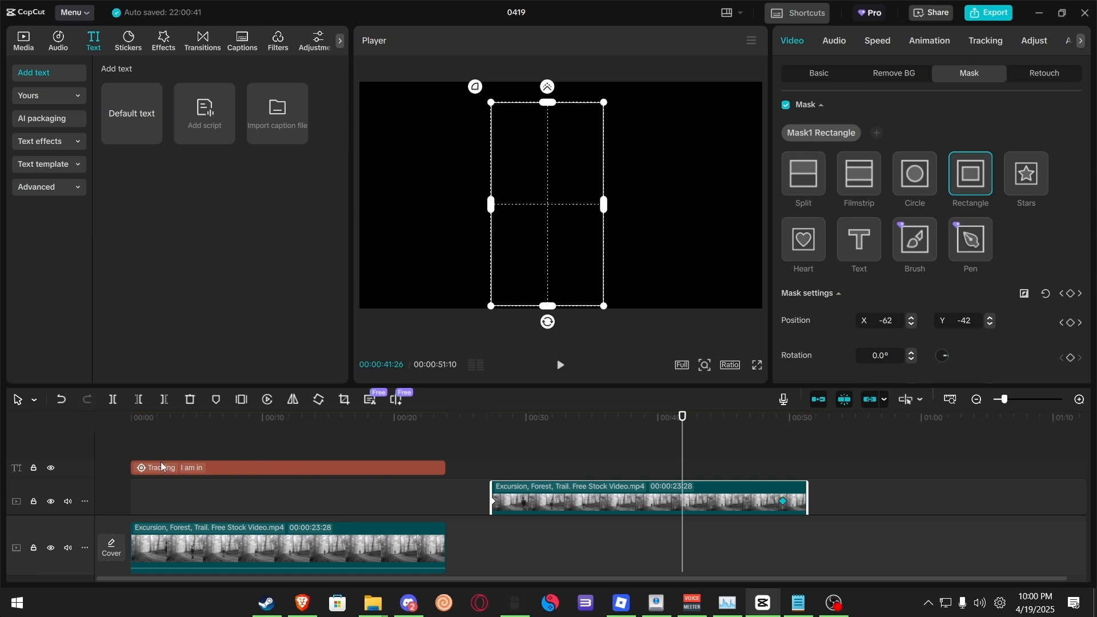
Step: Move the masked clip onto the top track and align it with the start of the timeline
{"action": "left_click_drag", "start_coordinate": [145, 470], "coordinate": [219, 473]}
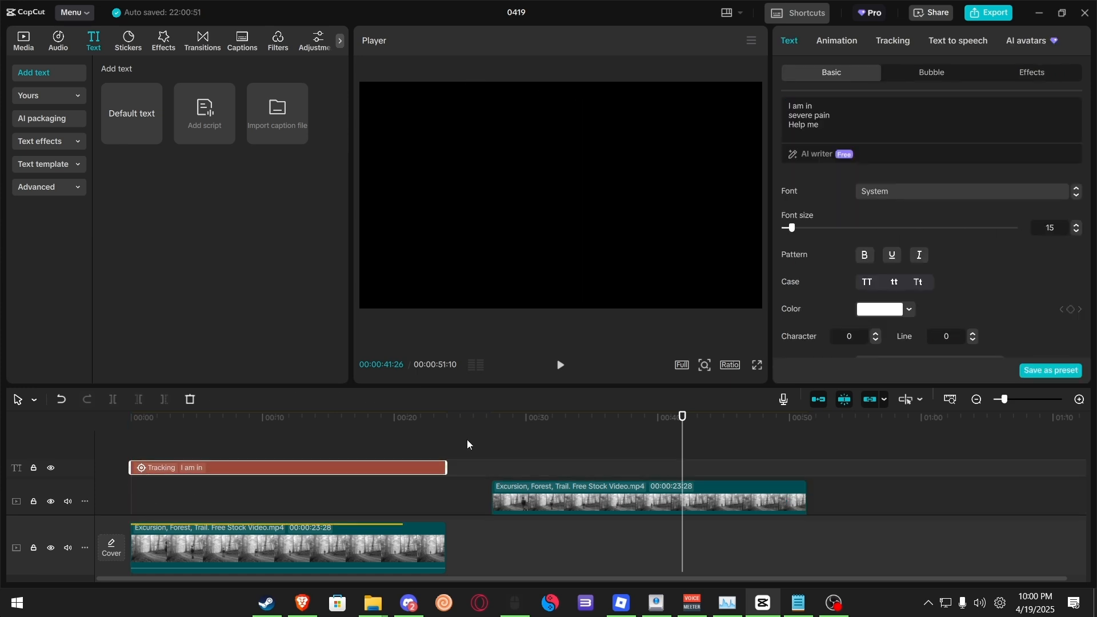
{"action": "left_click_drag", "start_coordinate": [451, 437], "coordinate": [186, 506]}
{"action": "left_click_drag", "start_coordinate": [516, 488], "coordinate": [519, 467]}
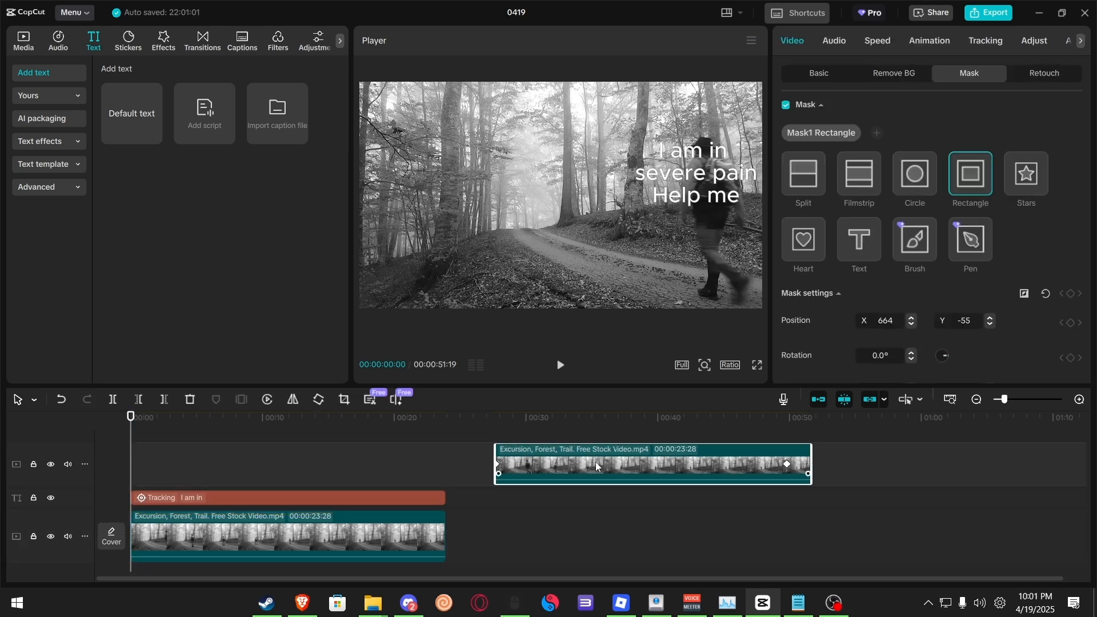
{"action": "left_click_drag", "start_coordinate": [594, 462], "coordinate": [231, 469]}
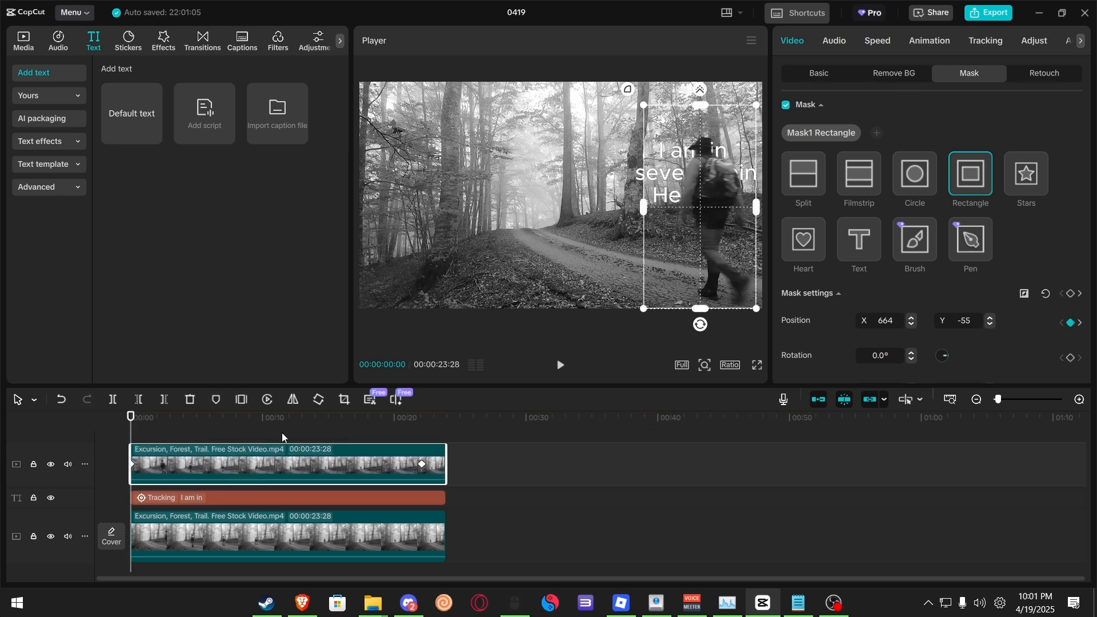
Step: Reposition and enlarge the caption above the hiker, then play back the composite
{"action": "left_click", "coordinate": [237, 496]}
{"action": "left_click_drag", "start_coordinate": [670, 173], "coordinate": [669, 150]}
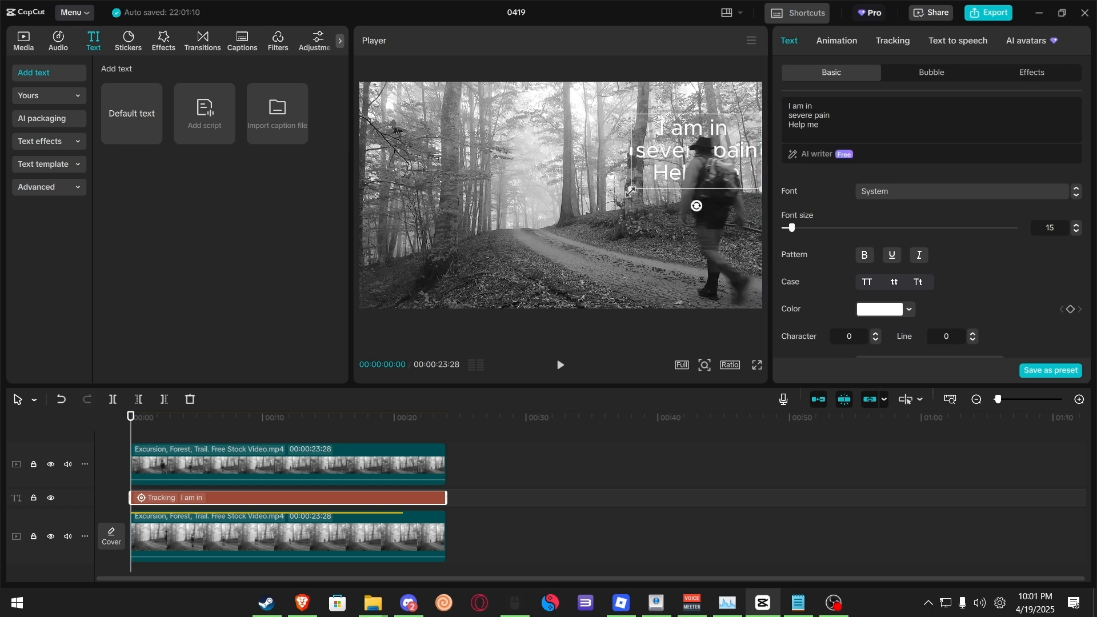
{"action": "left_click_drag", "start_coordinate": [631, 192], "coordinate": [617, 197]}
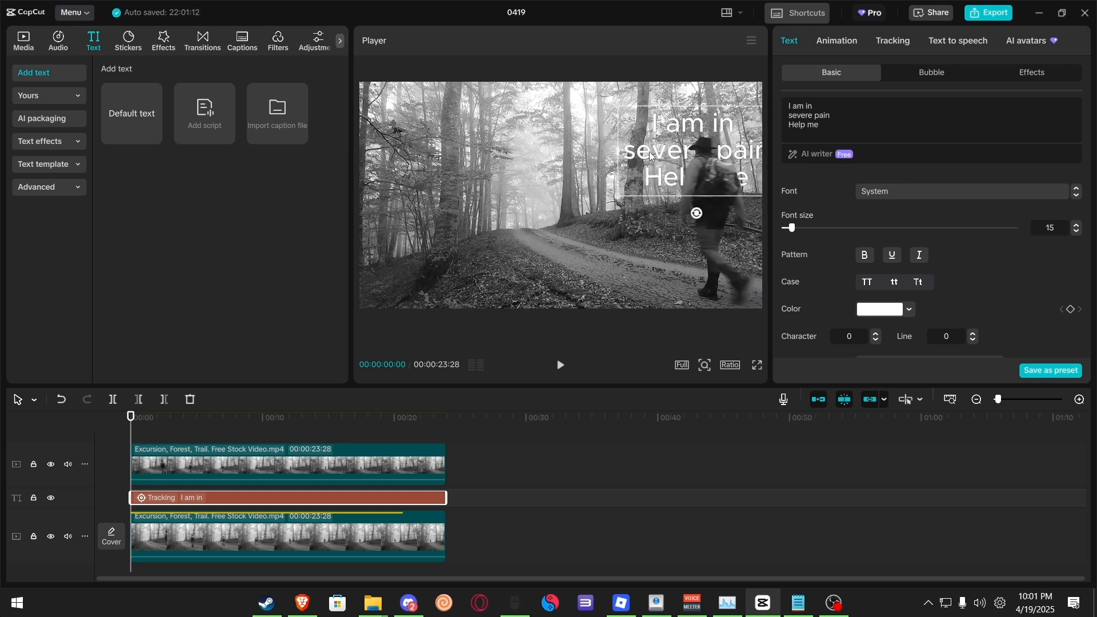
{"action": "mouse_move", "coordinate": [651, 156]}
{"action": "left_mouse_down"}
{"action": "mouse_move", "coordinate": [655, 173]}
{"action": "mouse_move", "coordinate": [649, 150]}
{"action": "left_mouse_up"}
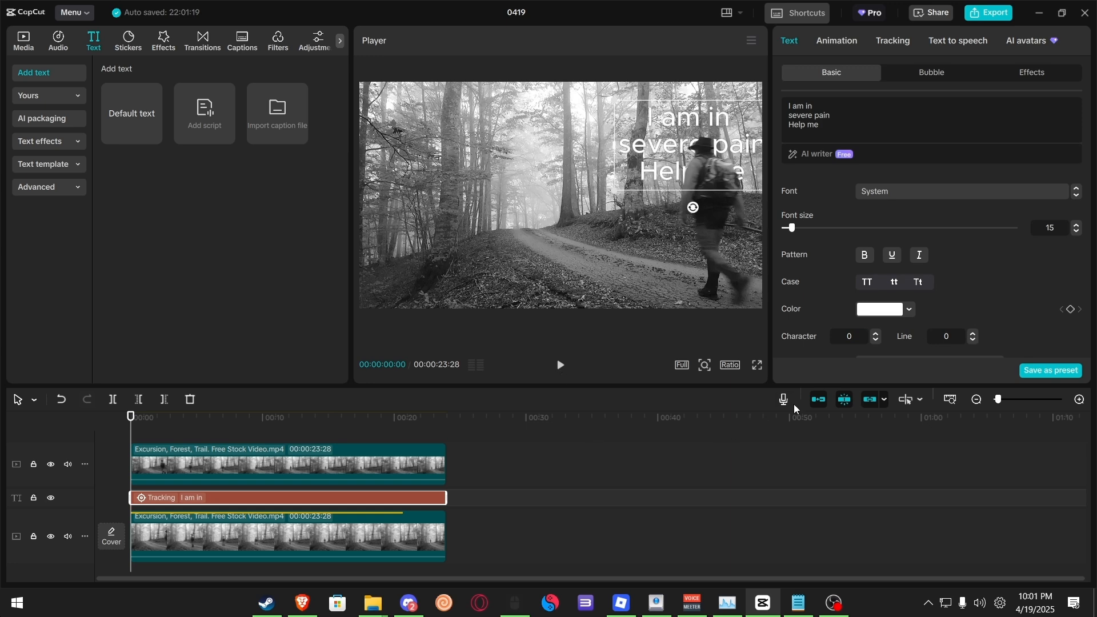
{"action": "key", "text": "space"}
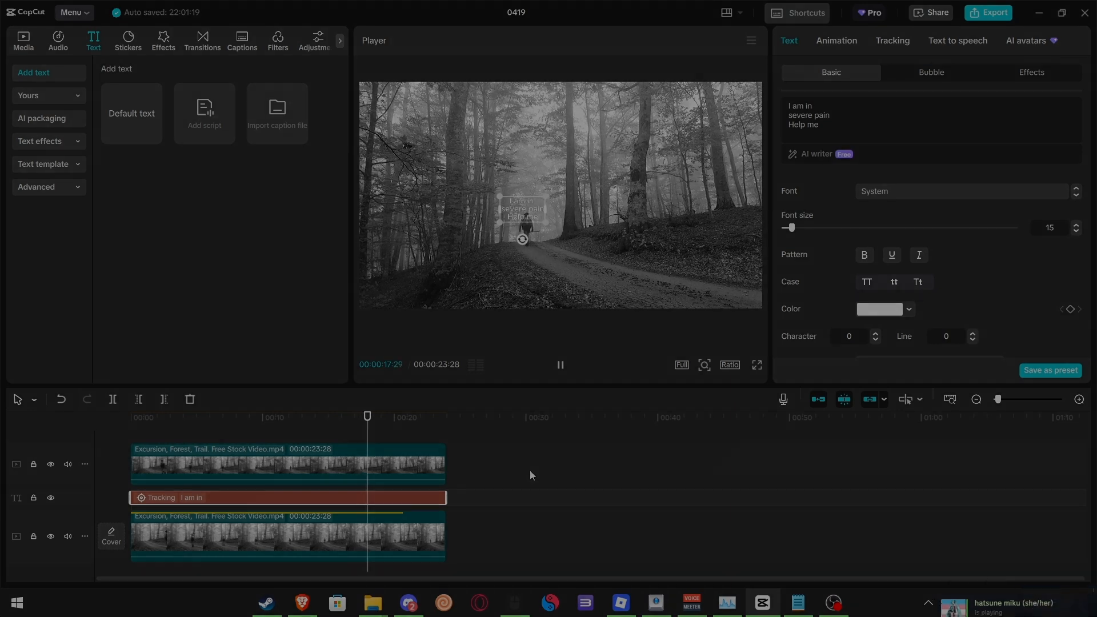
{"action": "key", "text": "space"}
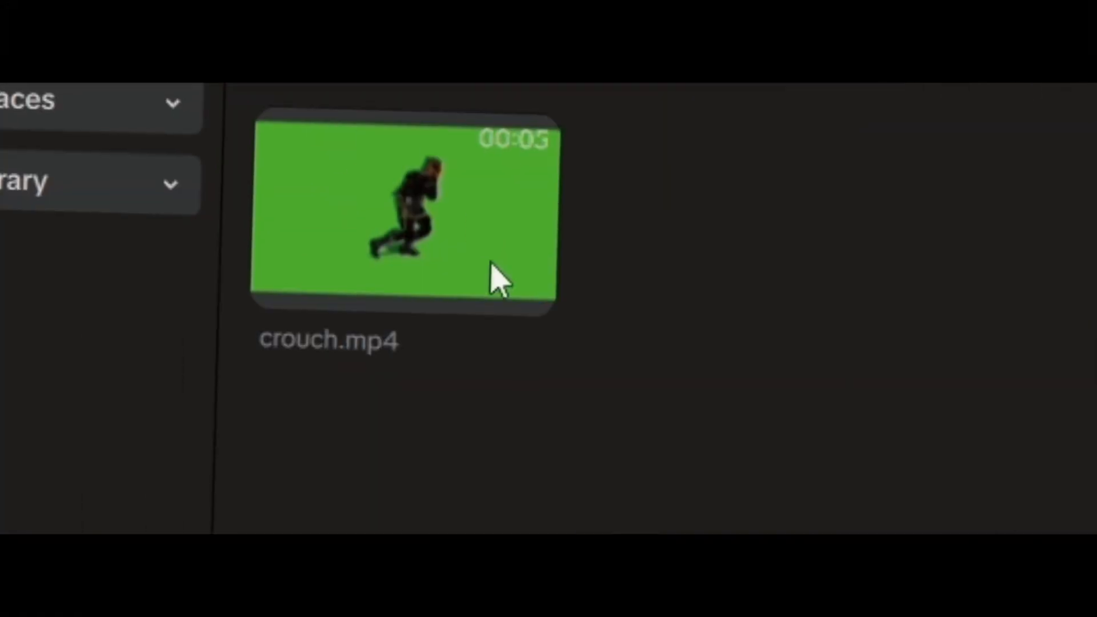
Step: Place the crouch.mp4 green-screen clip on the timeline and key out its green background with Chroma key
{"action": "left_click_drag", "start_coordinate": [490, 264], "coordinate": [384, 262]}
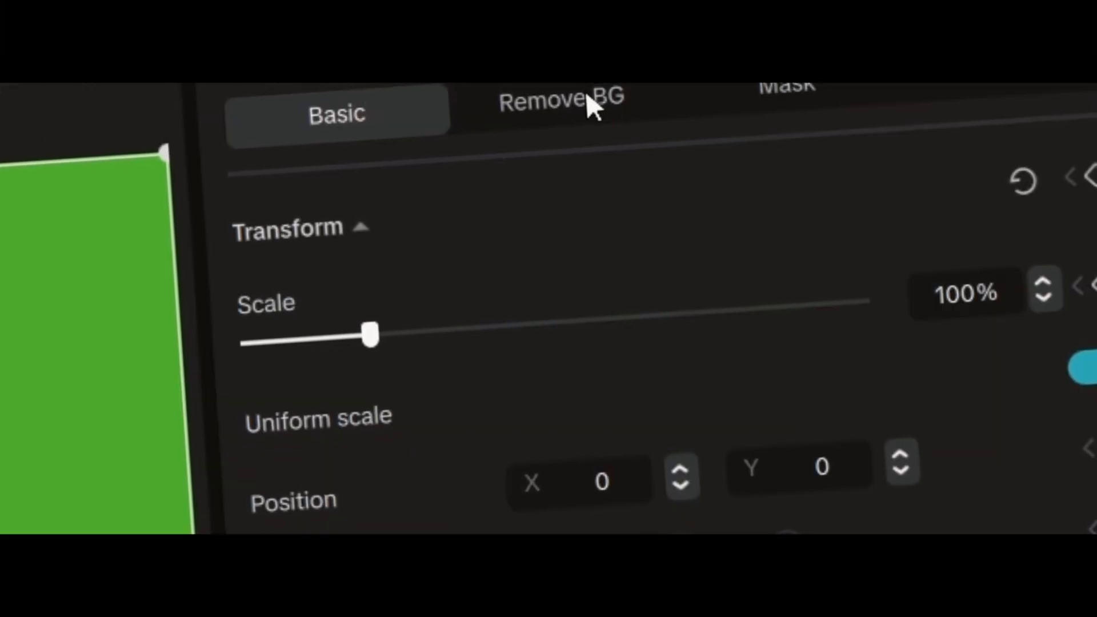
{"action": "left_click", "coordinate": [588, 97]}
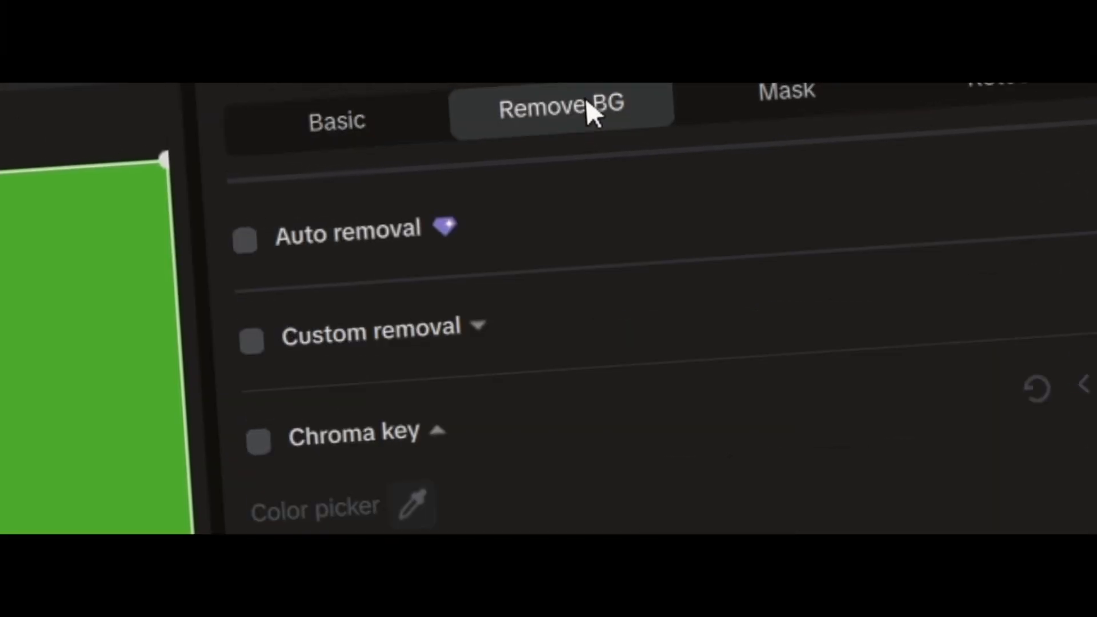
{"action": "left_click", "coordinate": [253, 425]}
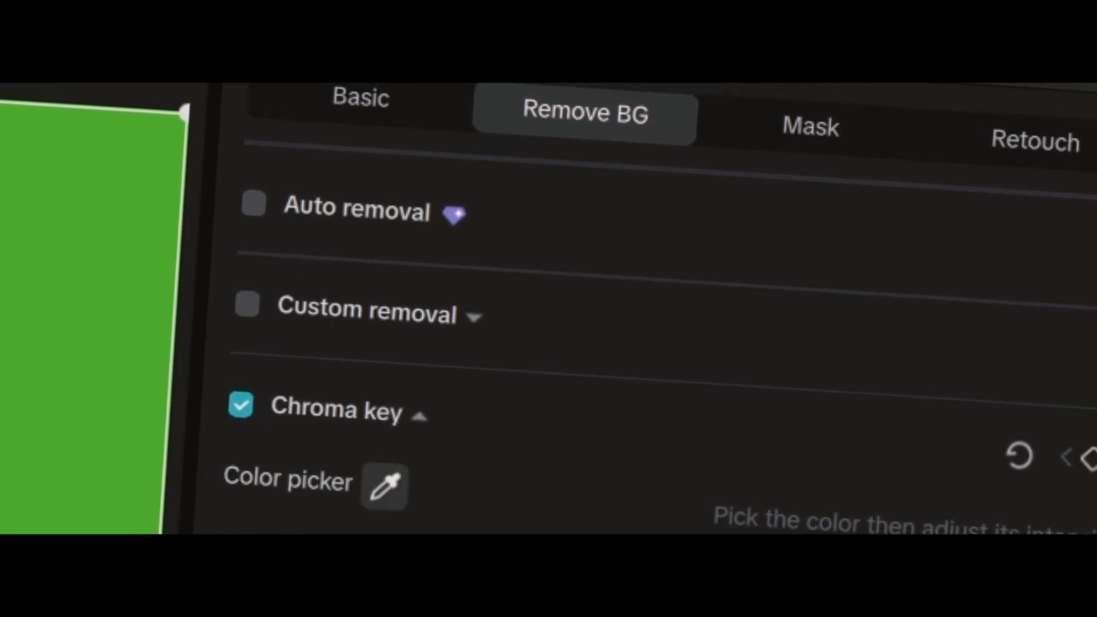
{"action": "left_click", "coordinate": [397, 491]}
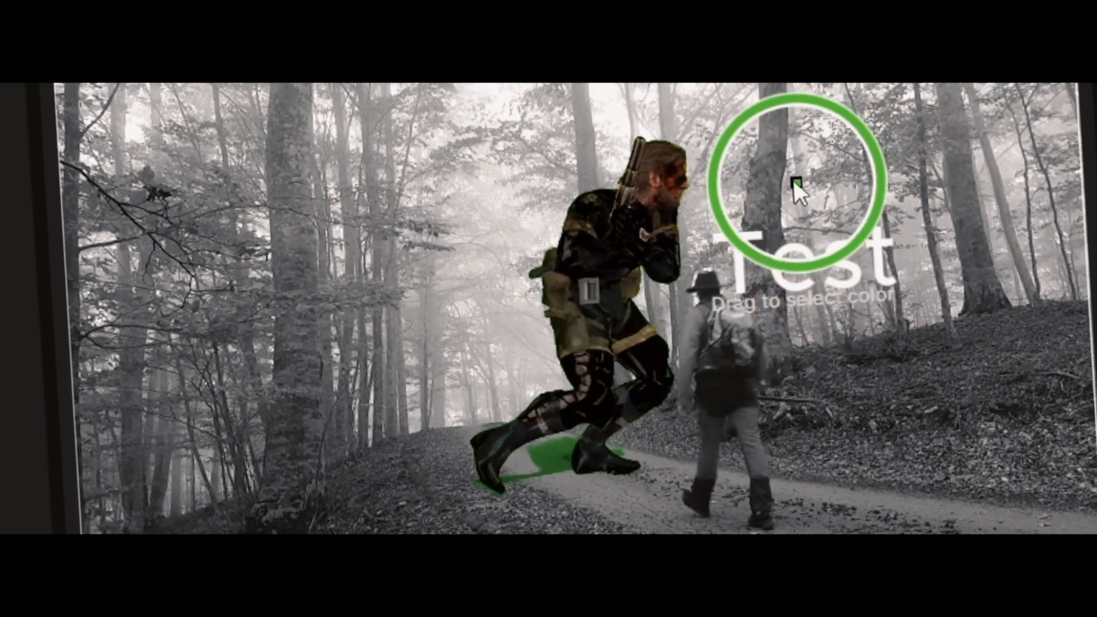
{"action": "left_click", "coordinate": [792, 178]}
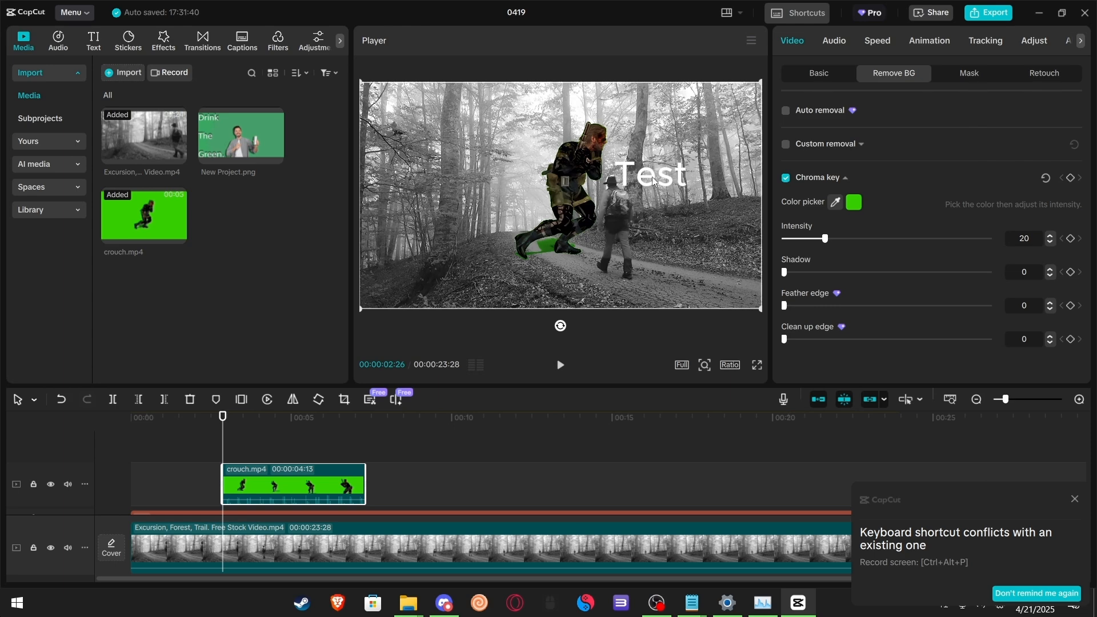
Step: Set the chroma key Intensity to 8 and adjust the Shadow slider
{"action": "left_click_drag", "start_coordinate": [825, 239], "coordinate": [792, 239]}
{"action": "left_click_drag", "start_coordinate": [801, 243], "coordinate": [865, 246]}
{"action": "left_click_drag", "start_coordinate": [866, 240], "coordinate": [801, 246]}
{"action": "left_click_drag", "start_coordinate": [784, 273], "coordinate": [957, 273]}
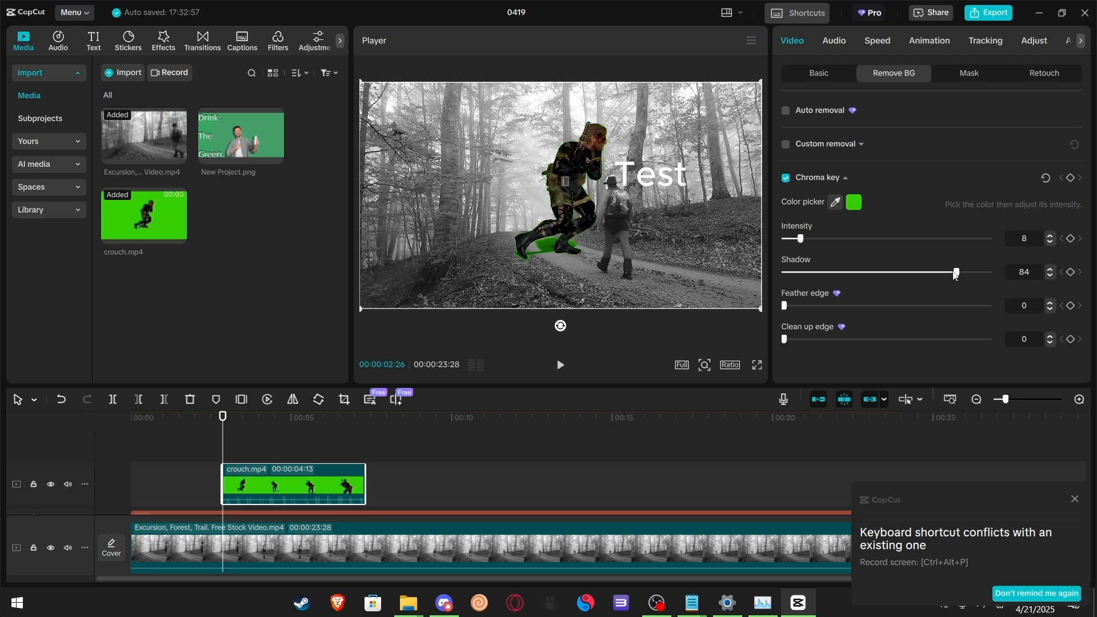
{"action": "left_click_drag", "start_coordinate": [956, 273], "coordinate": [876, 235]}
Step: Move the keyed soldier beside the hiker in the frame and preview playback
{"action": "left_click_drag", "start_coordinate": [541, 244], "coordinate": [646, 272]}
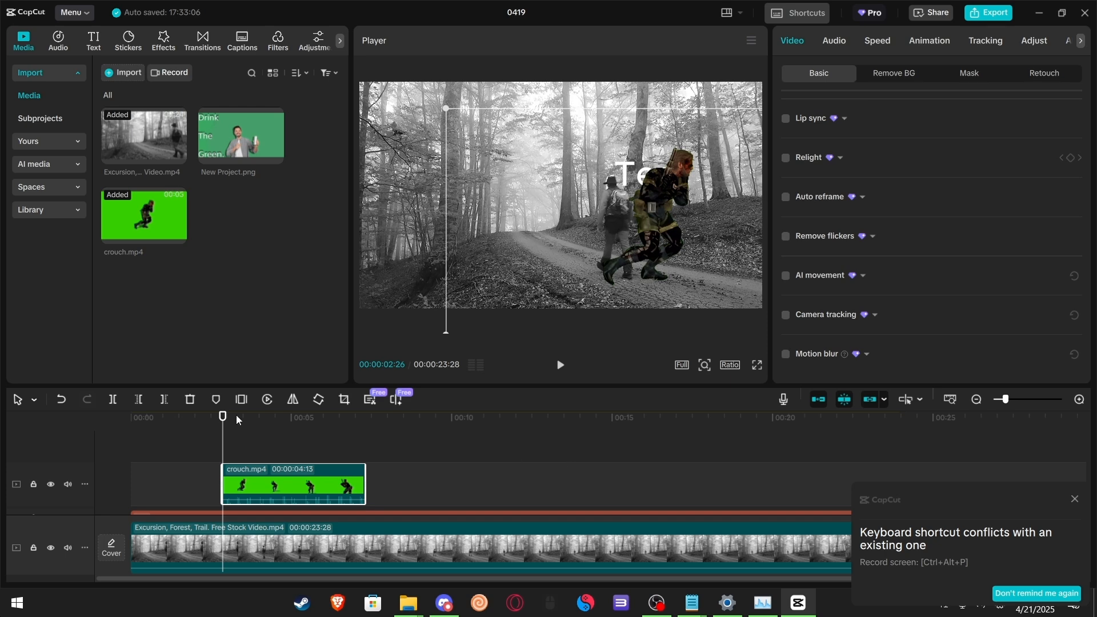
{"action": "key", "text": "space"}
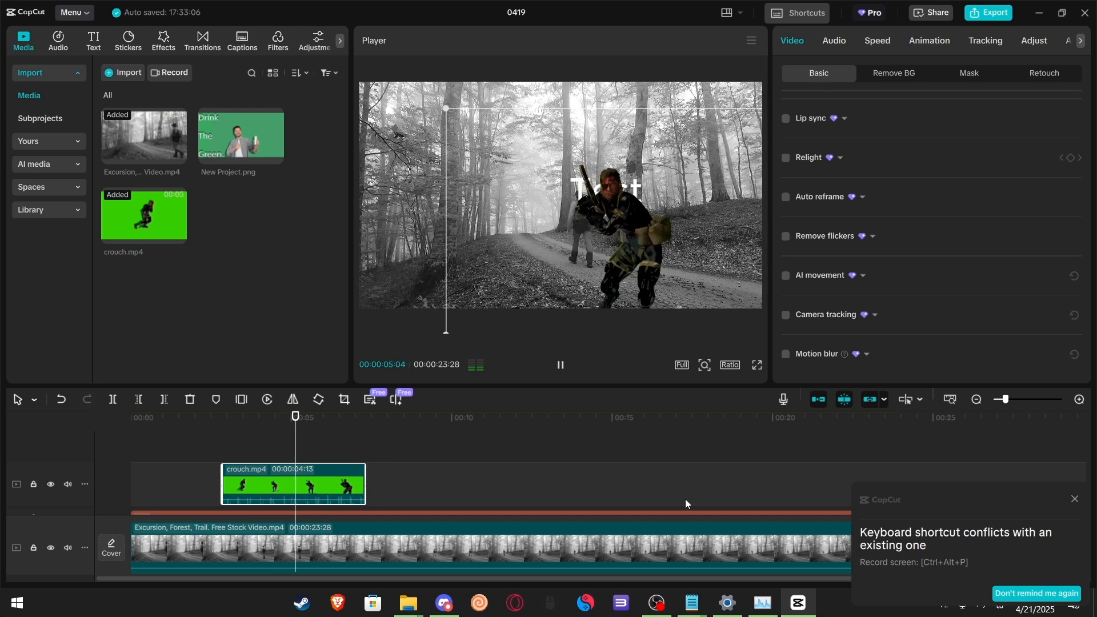
{"action": "key", "text": "space"}
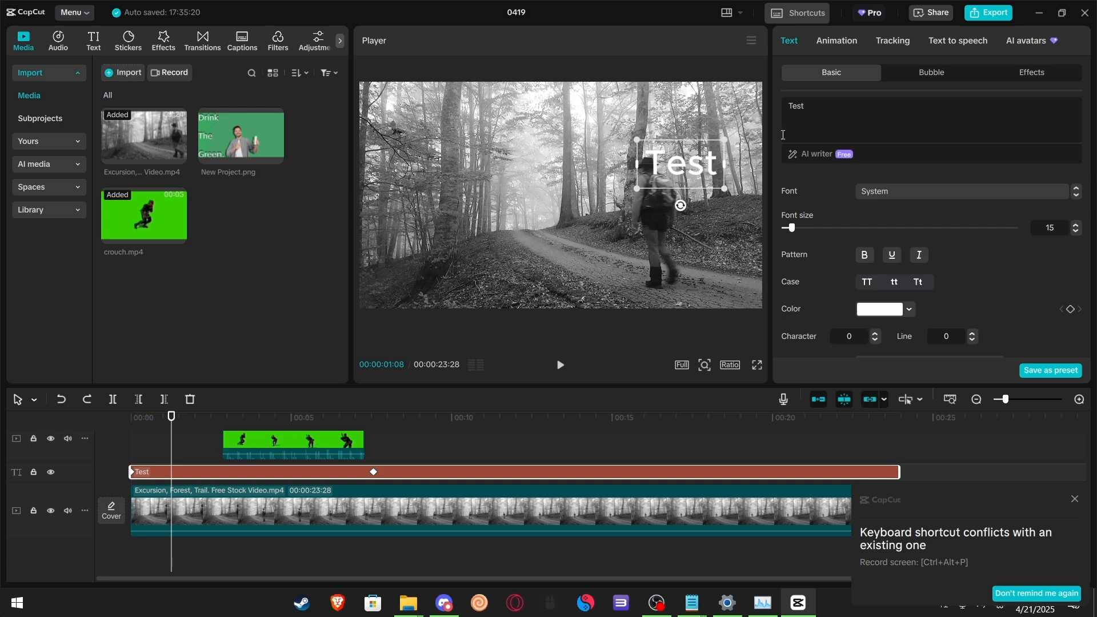
Step: Apply the Pop Up in-animation to the Test caption and set its duration to 0.0s
{"action": "left_click", "coordinate": [836, 43]}
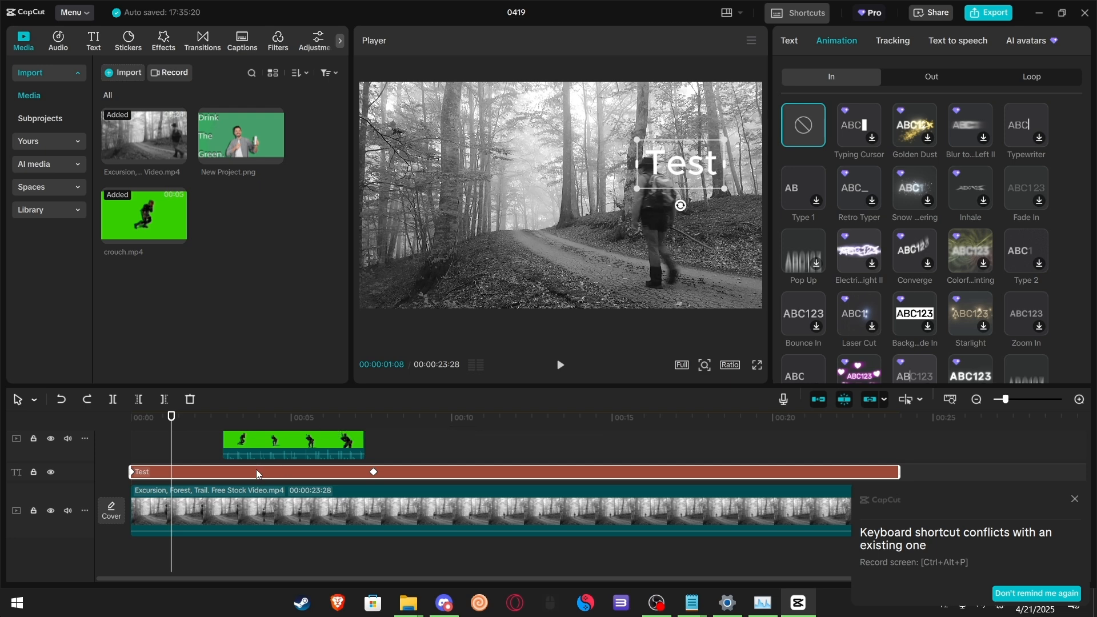
{"action": "left_click", "coordinate": [801, 180]}
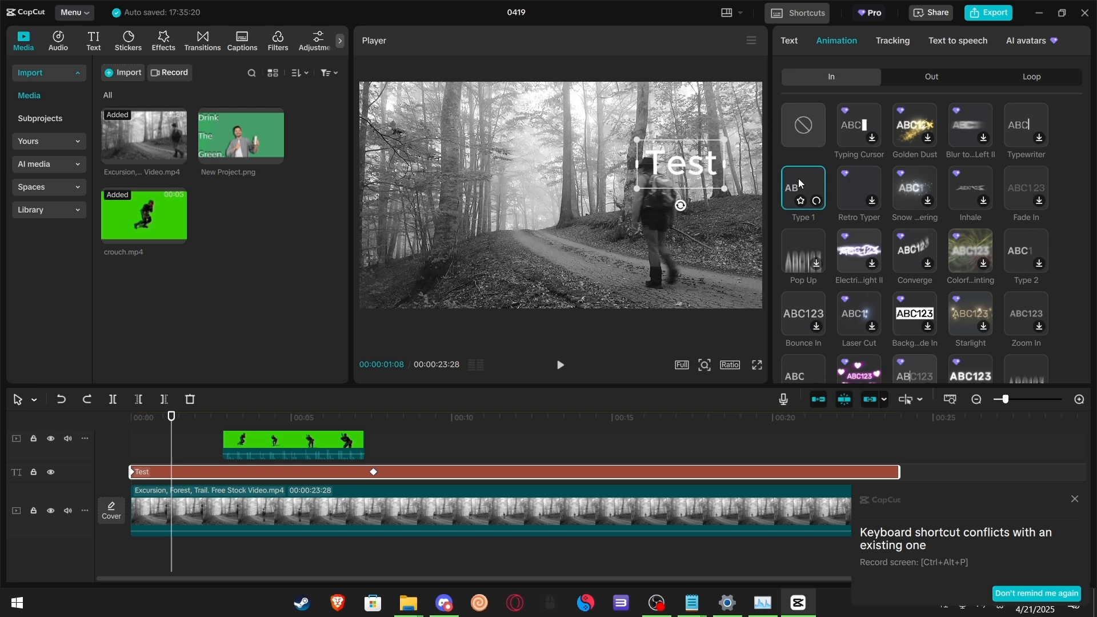
{"action": "left_click", "coordinate": [803, 237]}
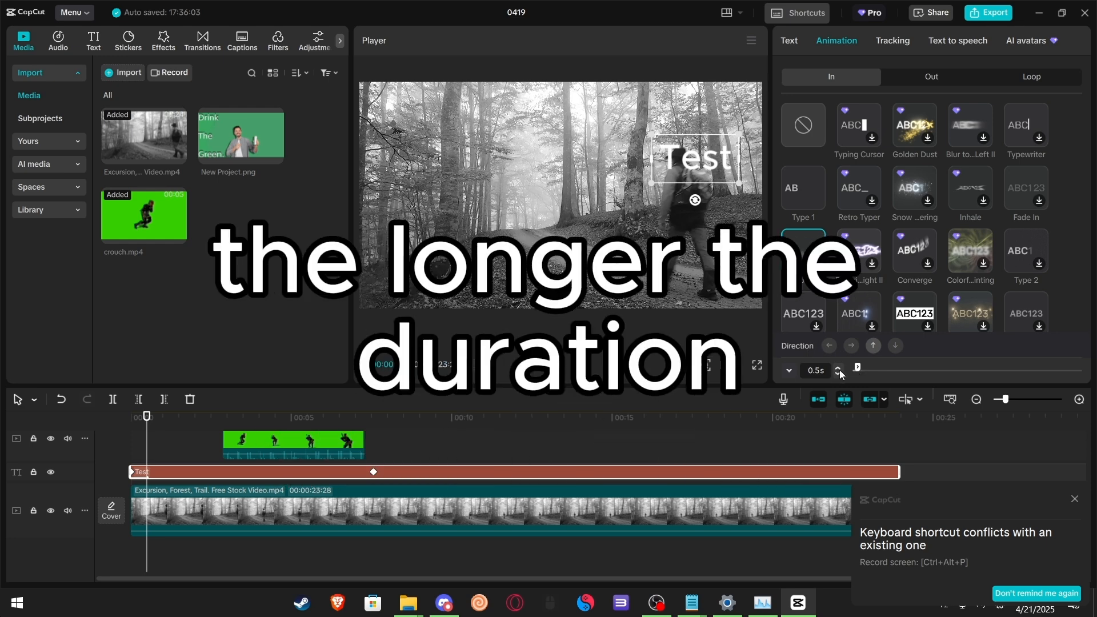
{"action": "left_click_drag", "start_coordinate": [838, 369], "coordinate": [838, 369]}
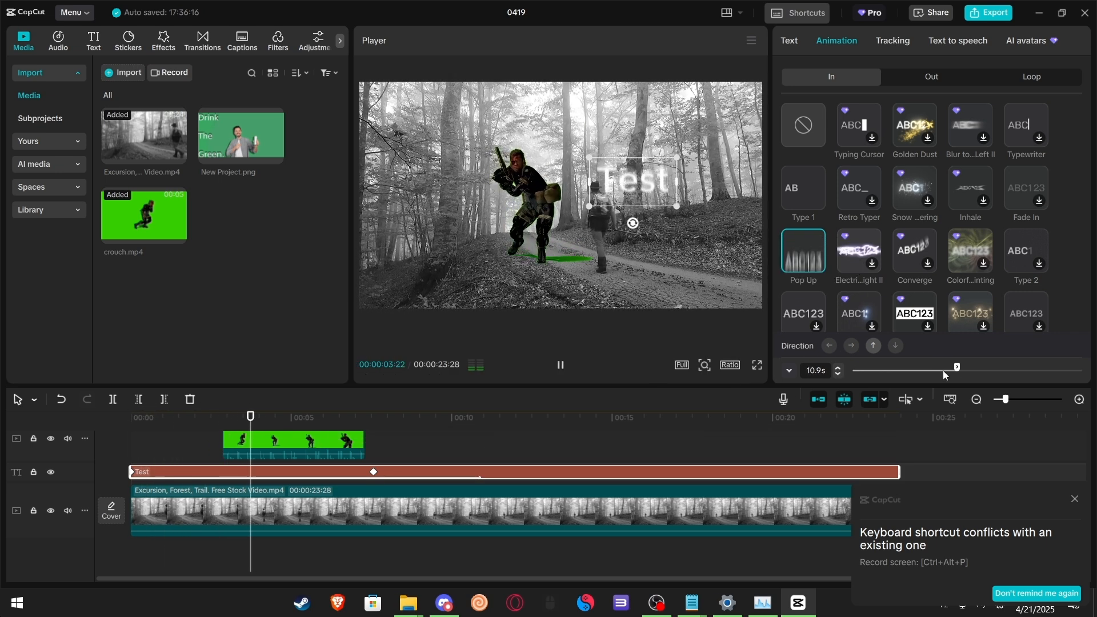
{"action": "left_click_drag", "start_coordinate": [956, 368], "coordinate": [851, 369]}
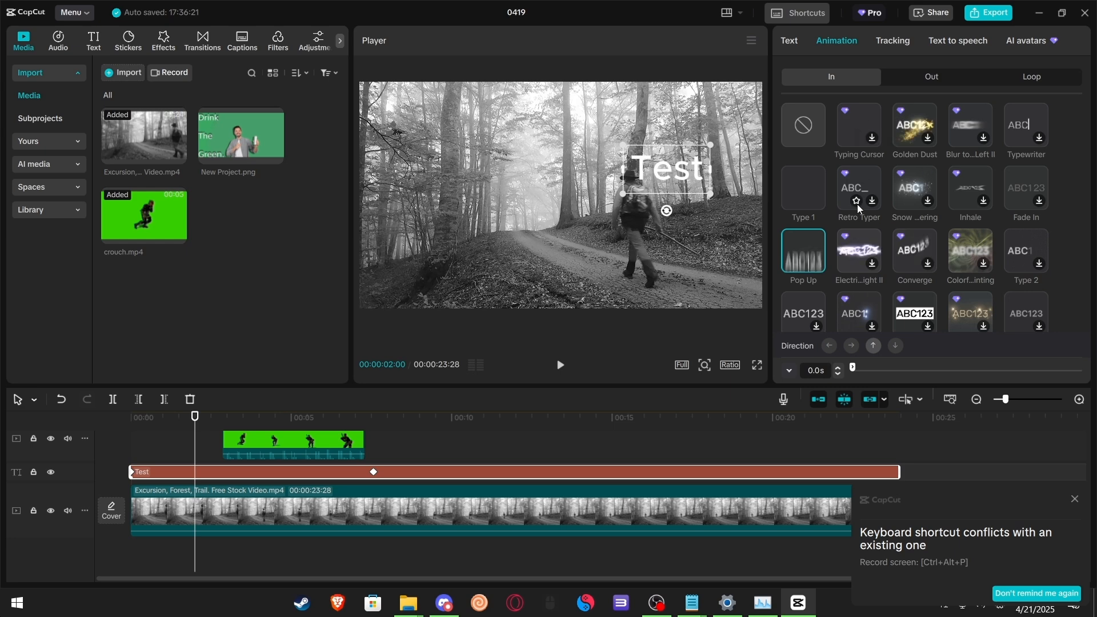
Step: Browse the Out and Loop animations and apply the Float loop animation to the caption
{"action": "scroll", "coordinate": [856, 204], "scroll_direction": "down", "scroll_amount": 3}
{"action": "scroll", "coordinate": [874, 260], "scroll_direction": "up", "scroll_amount": 3}
{"action": "left_click", "coordinate": [925, 84]}
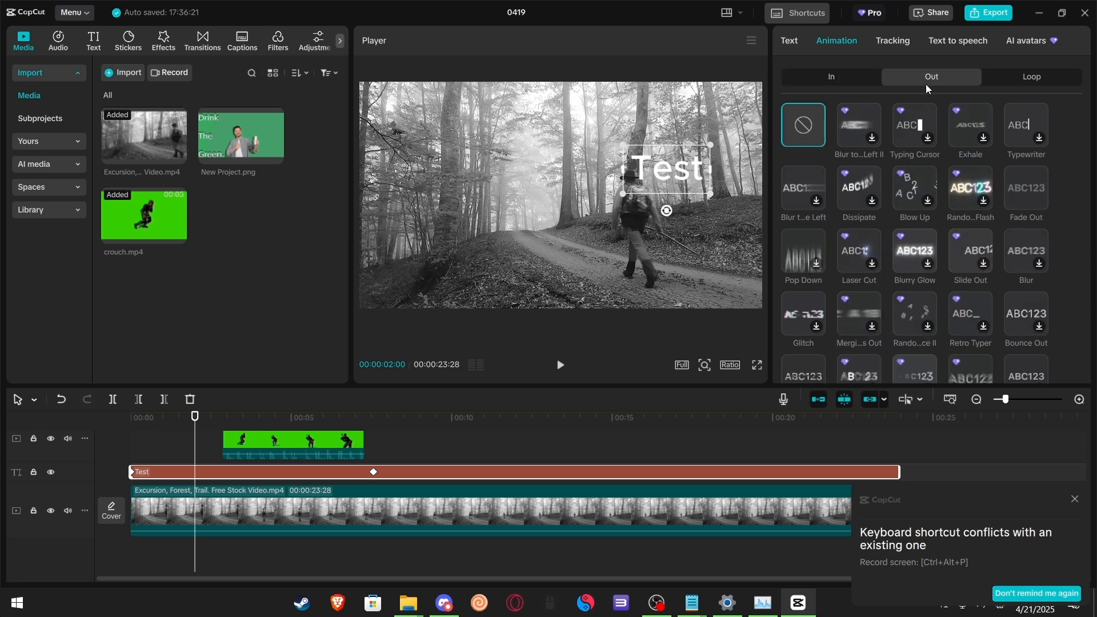
{"action": "left_click", "coordinate": [1026, 84]}
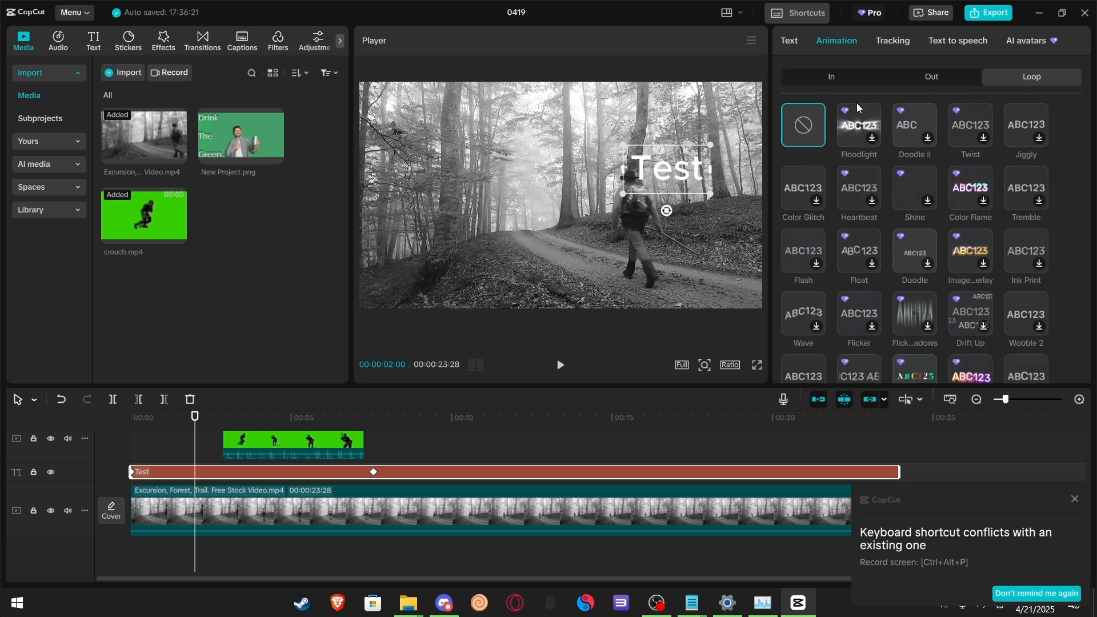
{"action": "left_click", "coordinate": [800, 187]}
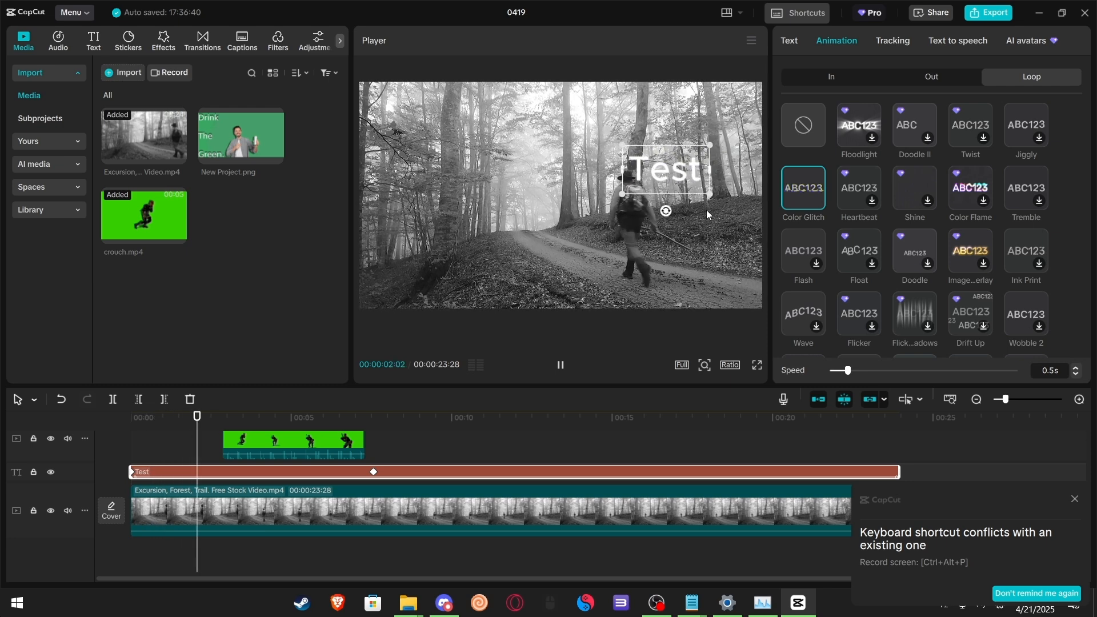
{"action": "left_click", "coordinate": [851, 255]}
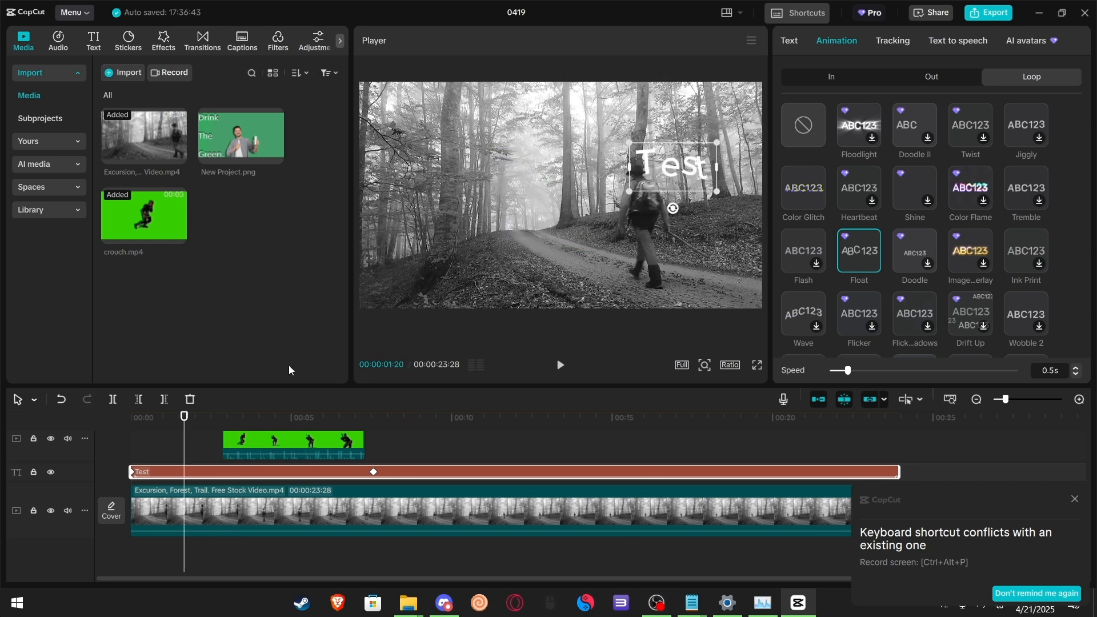
Step: Apply the Horizontal Open video effect to the forest hiking clip
{"action": "left_click", "coordinate": [205, 503]}
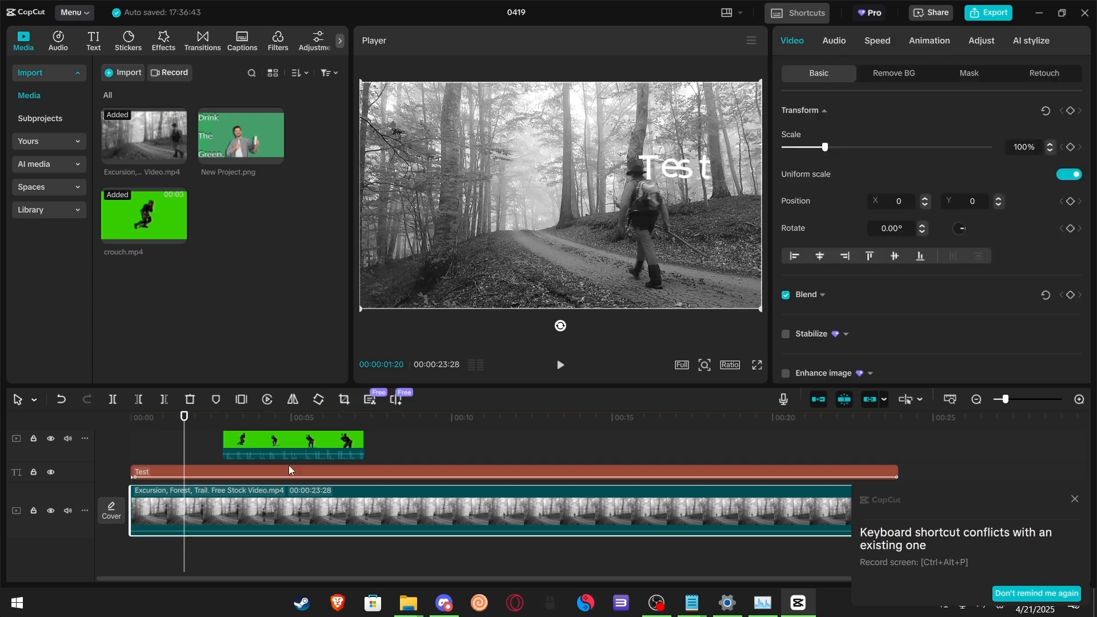
{"action": "left_click", "coordinate": [163, 38]}
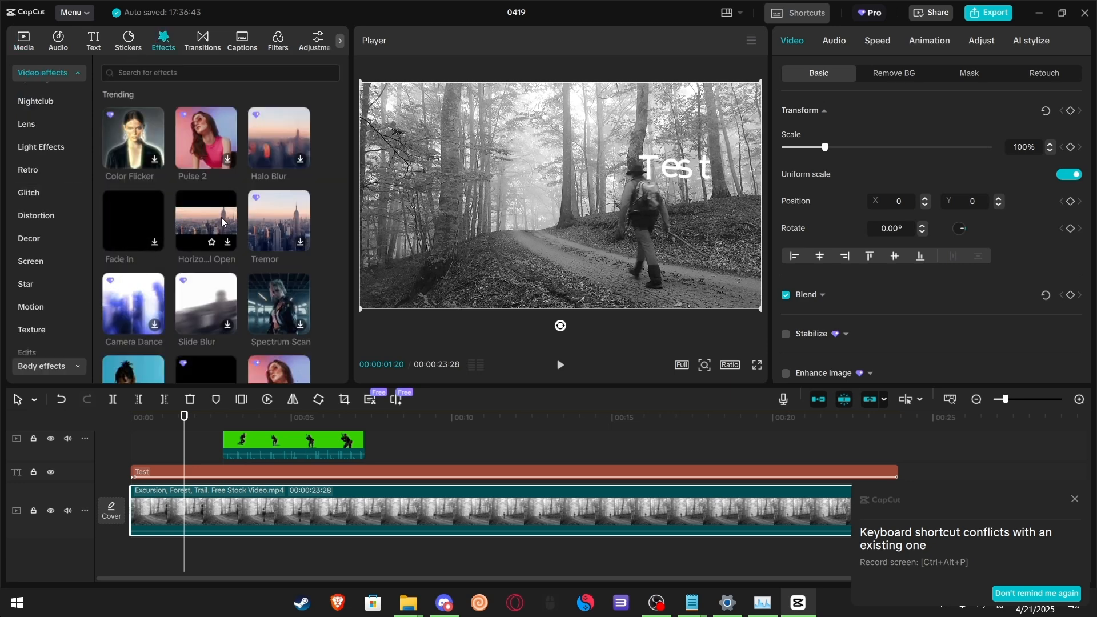
{"action": "left_click_drag", "start_coordinate": [193, 214], "coordinate": [186, 500]}
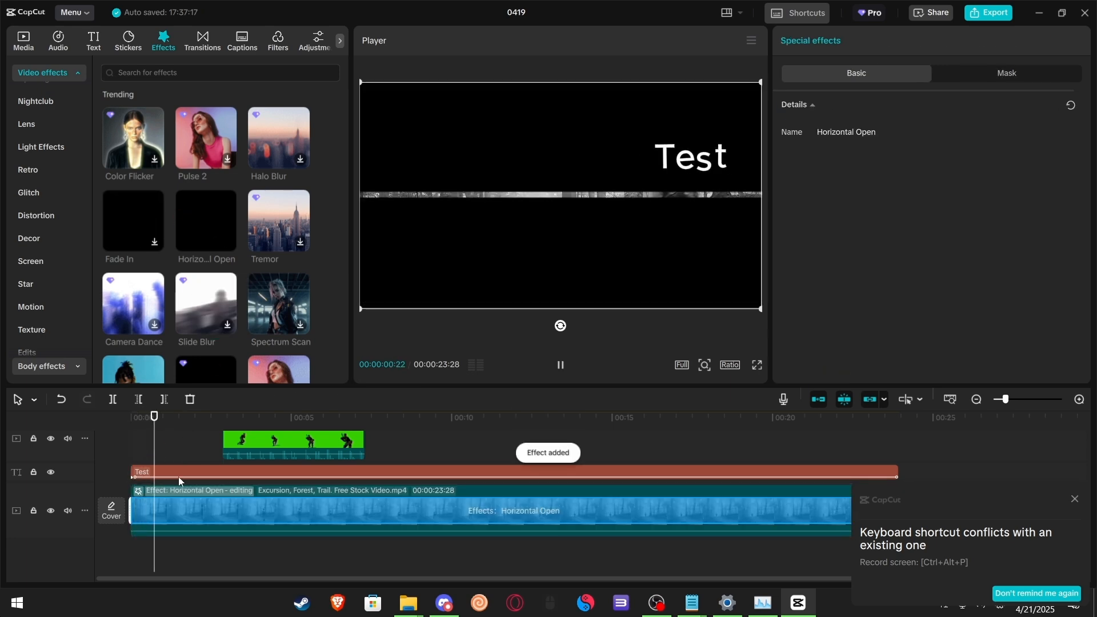
Step: Play back the timeline to preview the Horizontal Open effect with the soldier overlay
{"action": "left_click", "coordinate": [351, 449]}
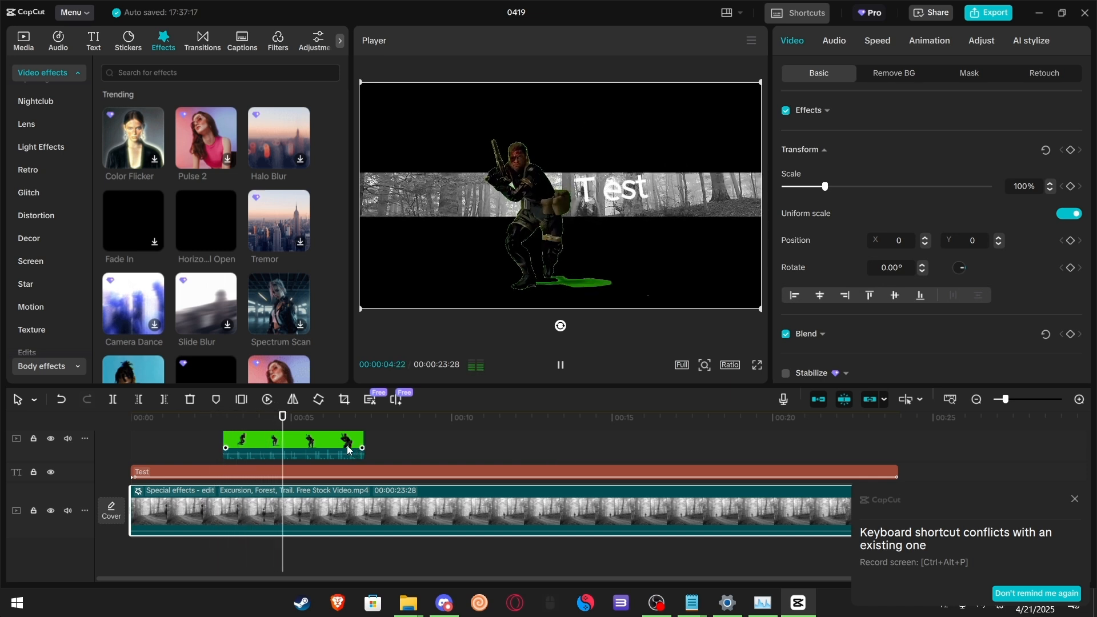
{"action": "left_click", "coordinate": [225, 504]}
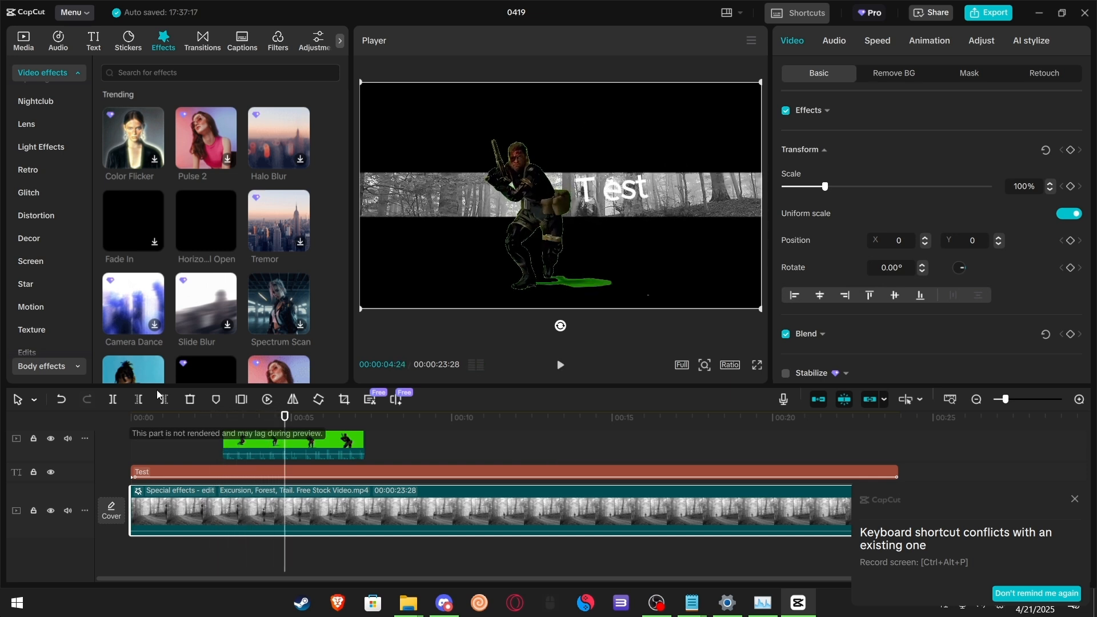
{"action": "key", "text": "space"}
{"action": "key", "text": "space"}
Step: Raise the soldier clip's chroma key Intensity to 57 and nudge the Shadow slider
{"action": "left_click", "coordinate": [296, 444]}
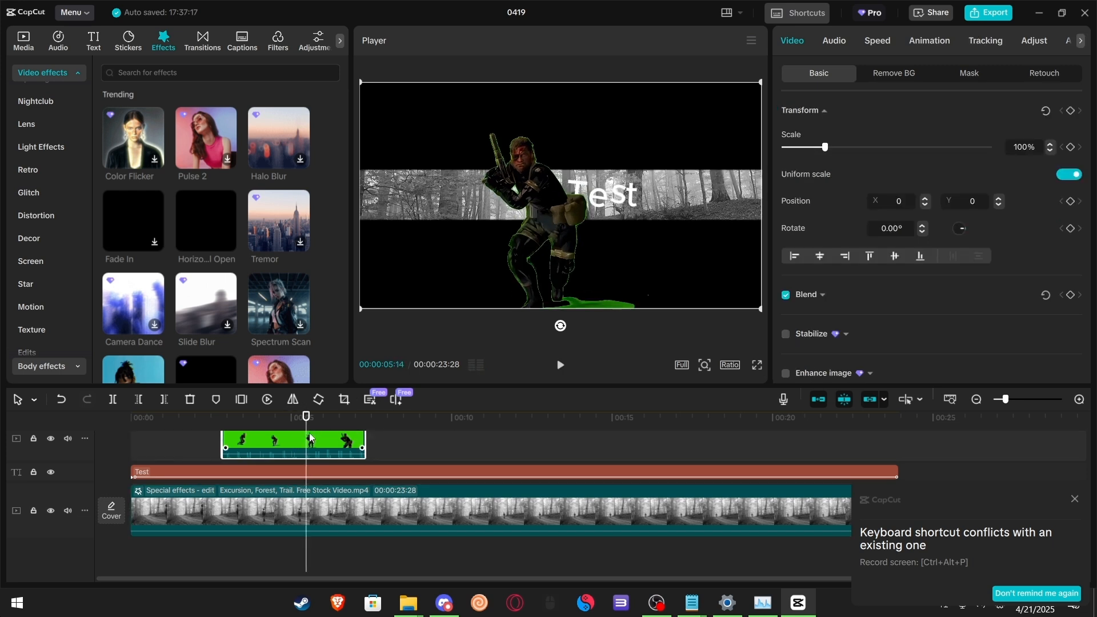
{"action": "left_click", "coordinate": [884, 77]}
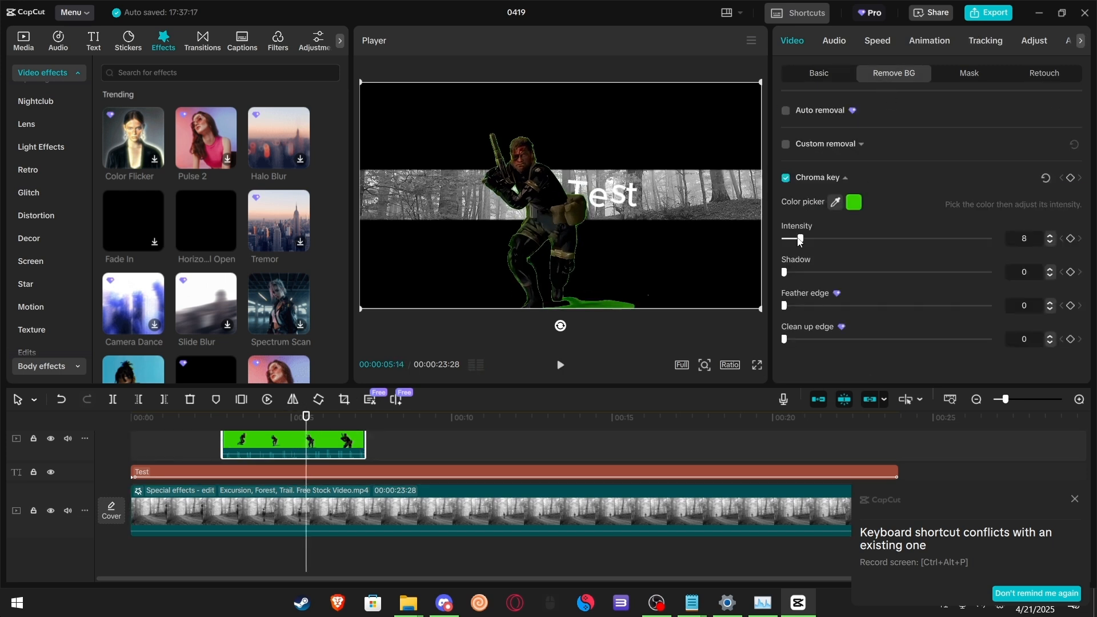
{"action": "left_click_drag", "start_coordinate": [815, 240], "coordinate": [902, 246]}
{"action": "mouse_move", "coordinate": [786, 273]}
{"action": "left_mouse_down"}
{"action": "mouse_move", "coordinate": [874, 276]}
{"action": "mouse_move", "coordinate": [812, 274]}
{"action": "mouse_move", "coordinate": [782, 286]}
{"action": "left_mouse_up"}
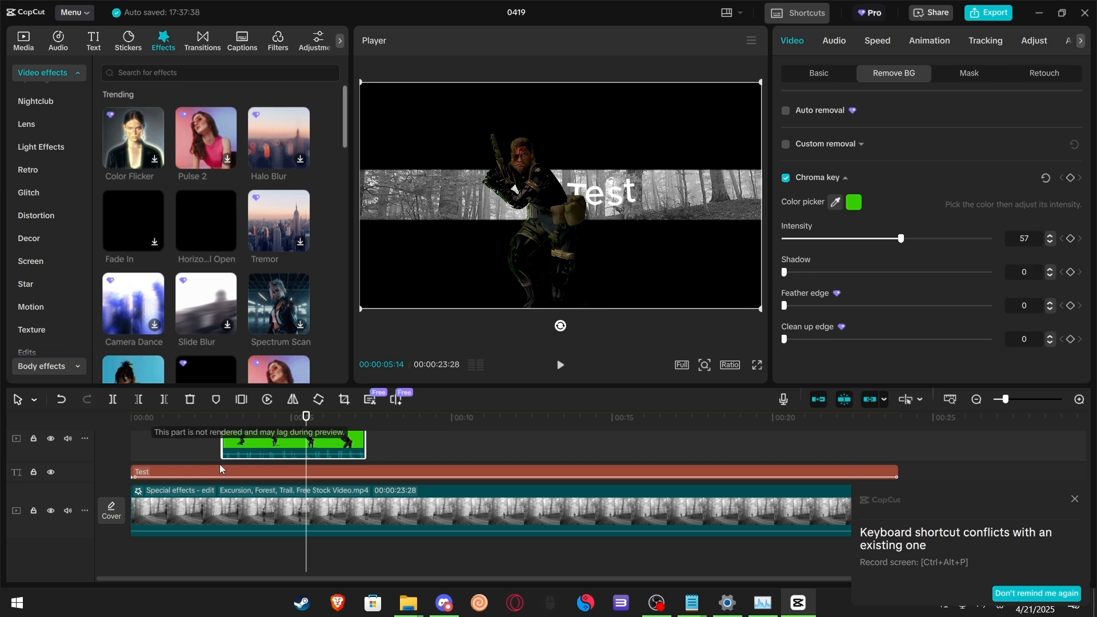
Step: Play back the edit and browse further through the video effects list
{"action": "key", "text": "space"}
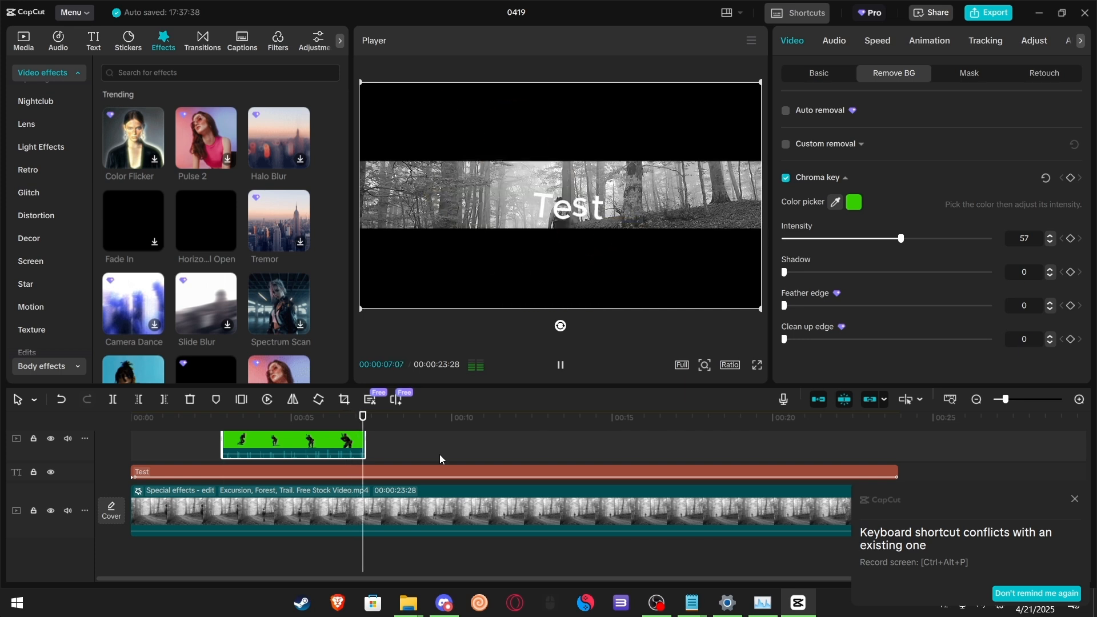
{"action": "key", "text": "space"}
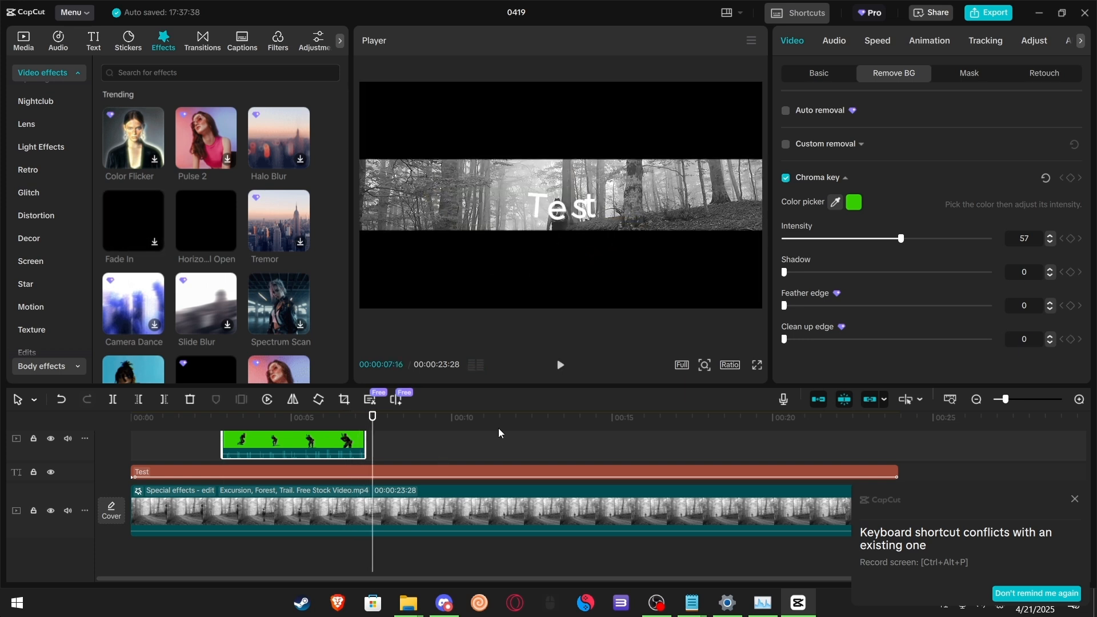
{"action": "scroll", "coordinate": [215, 300], "scroll_direction": "down", "scroll_amount": 5}
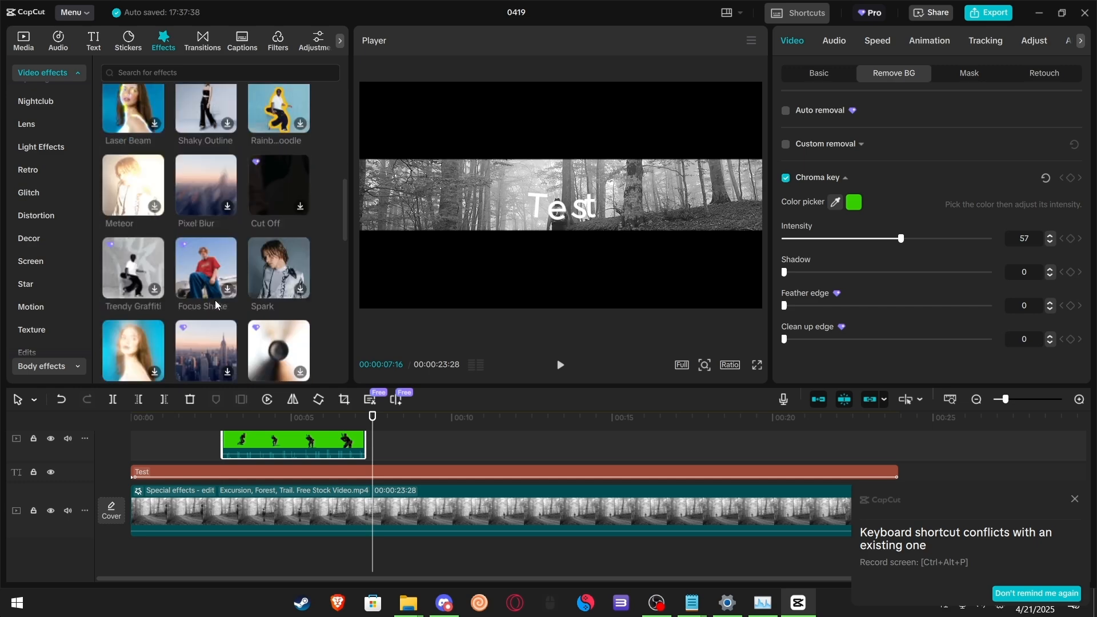